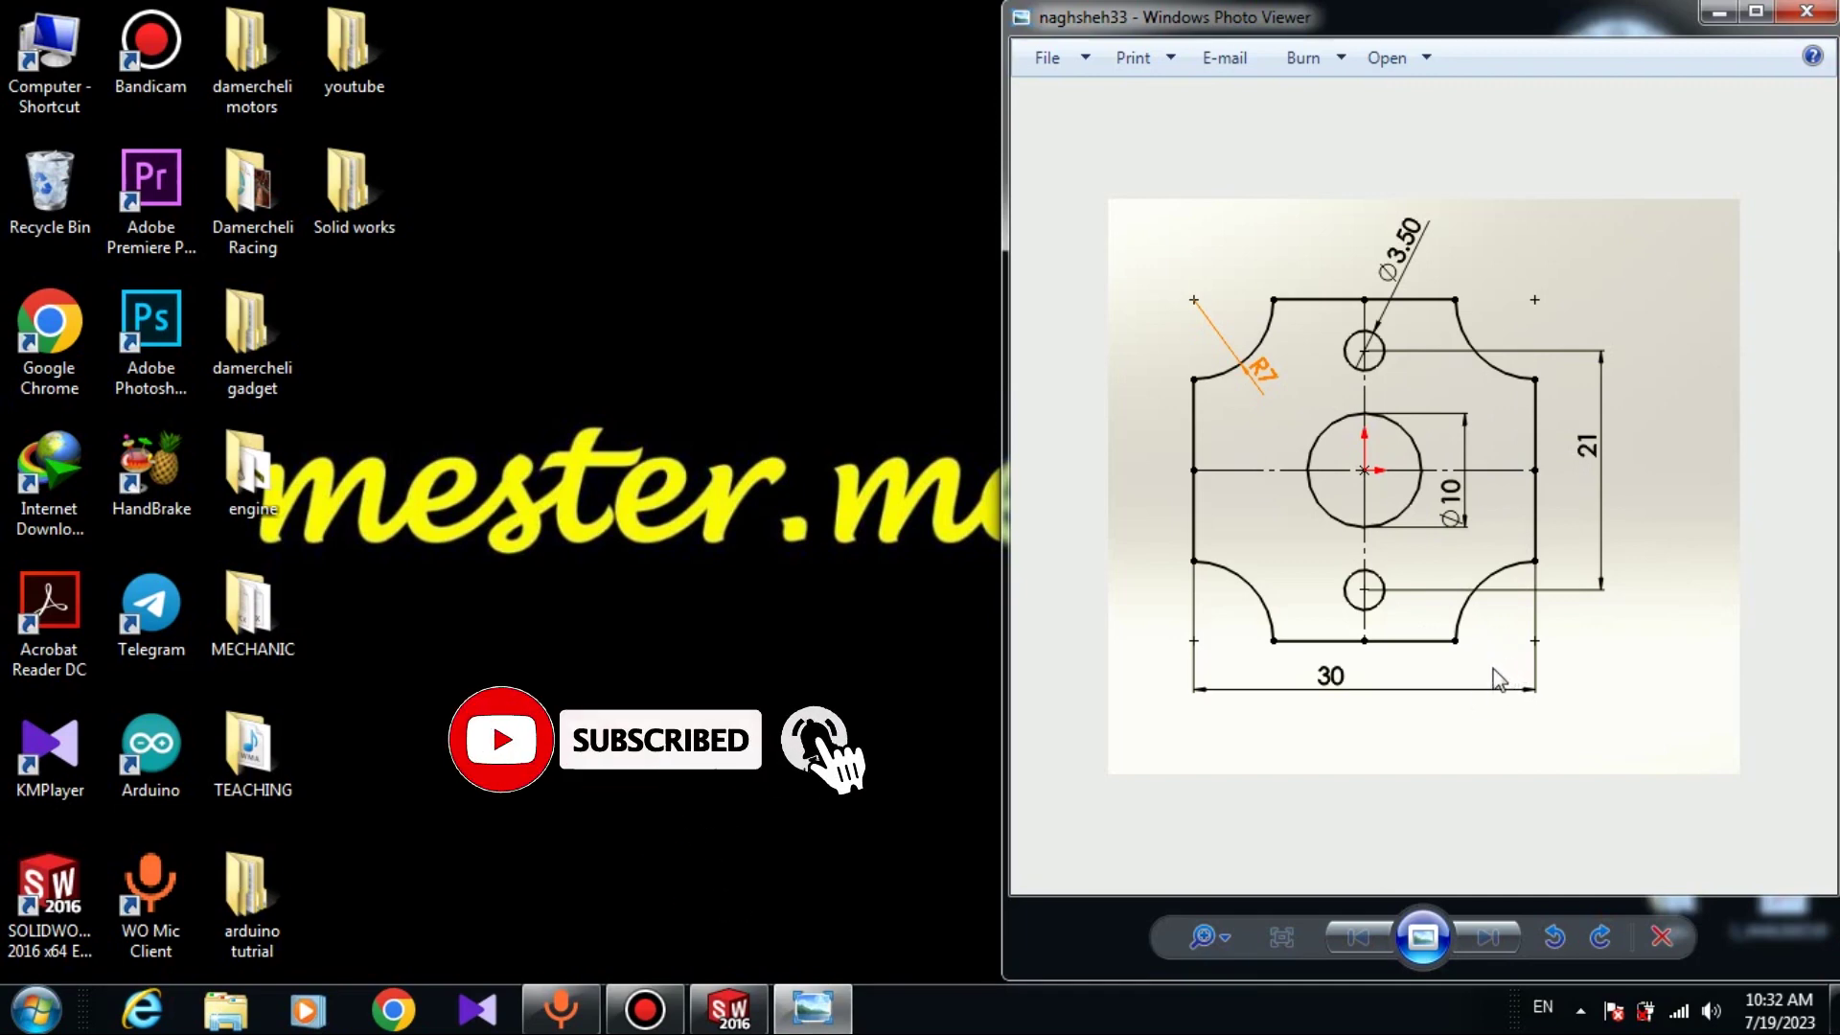
# Switch to SOLIDWORKS and create a new Part document.
pyautogui.click(725, 1009)
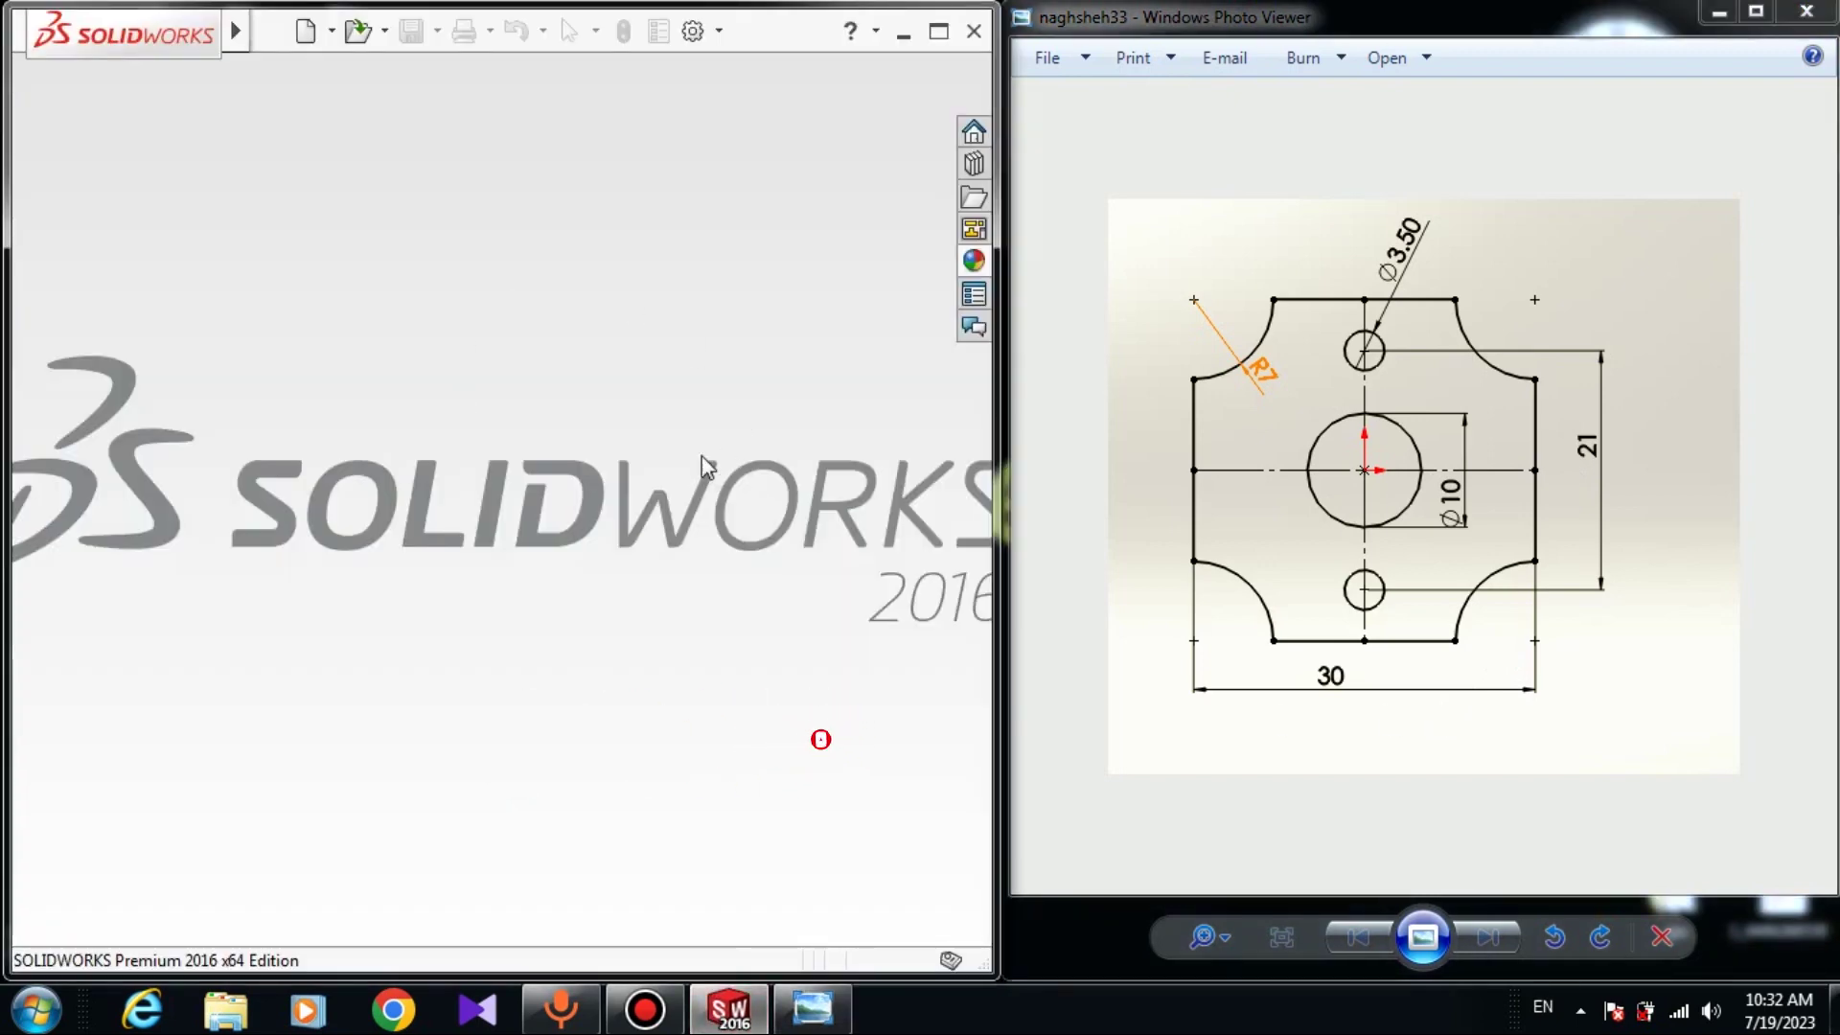
pyautogui.click(304, 31)
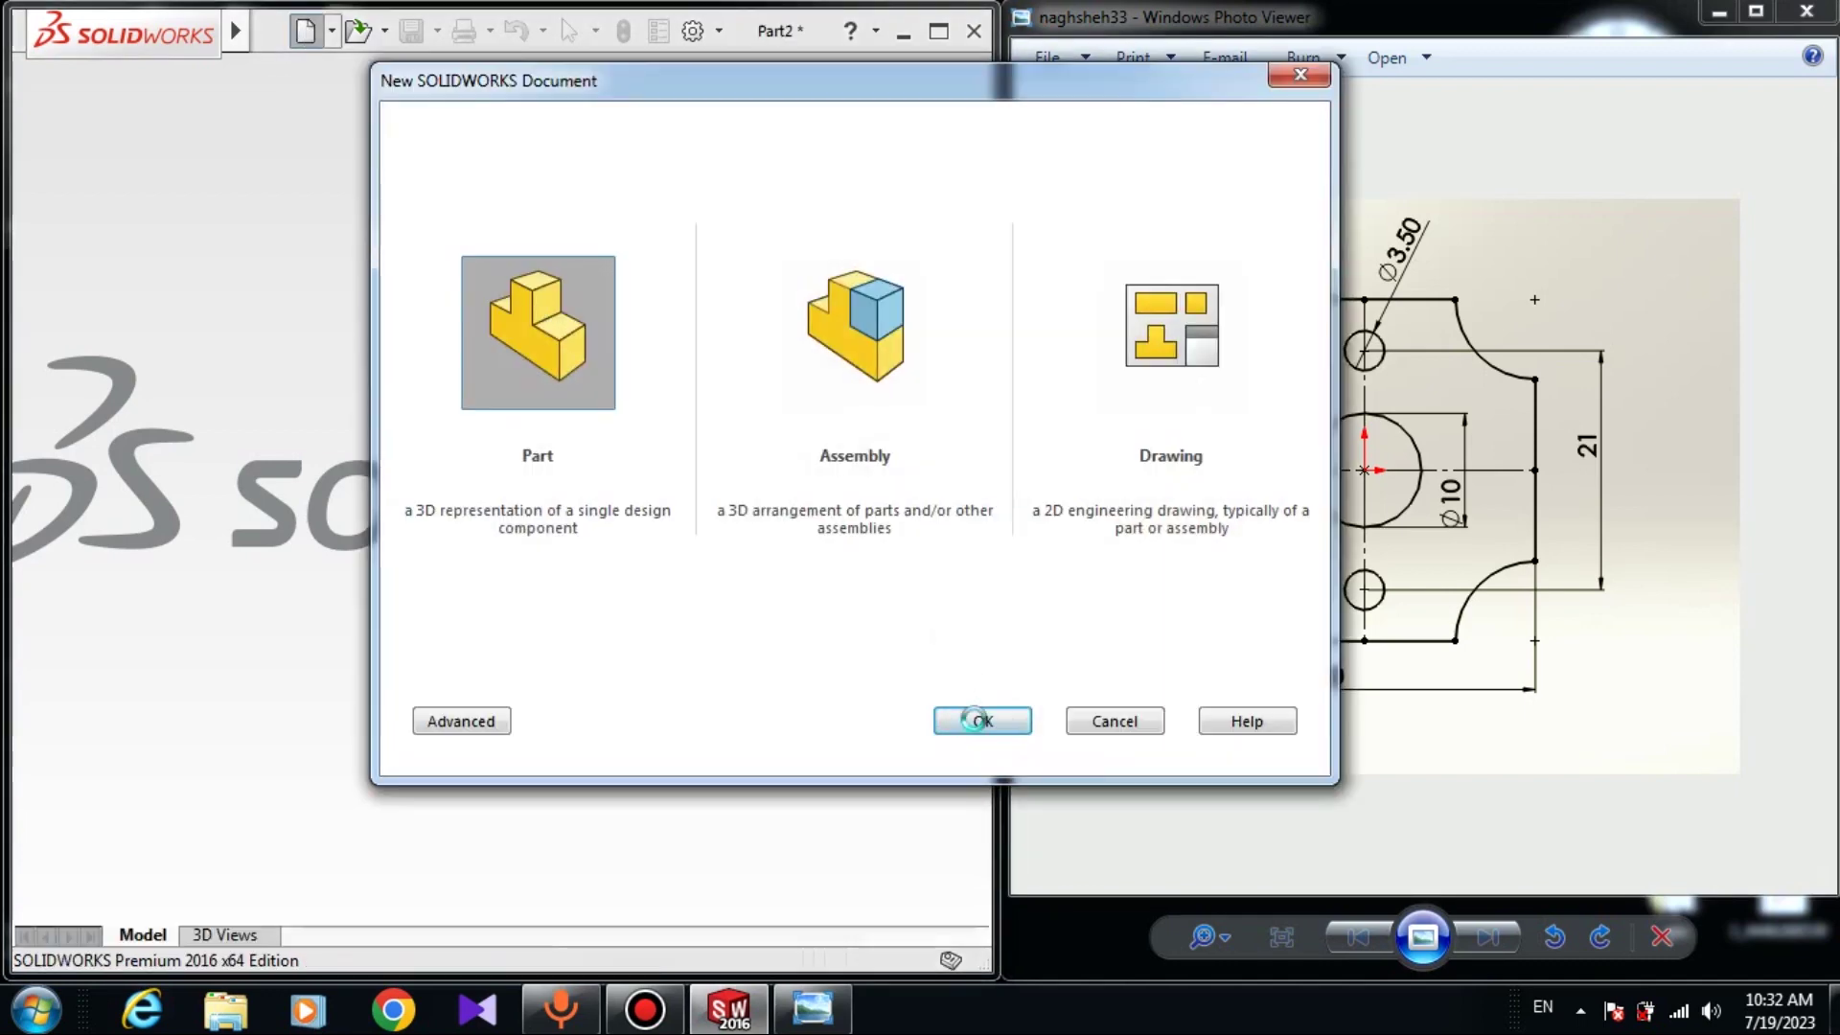
pyautogui.click(981, 720)
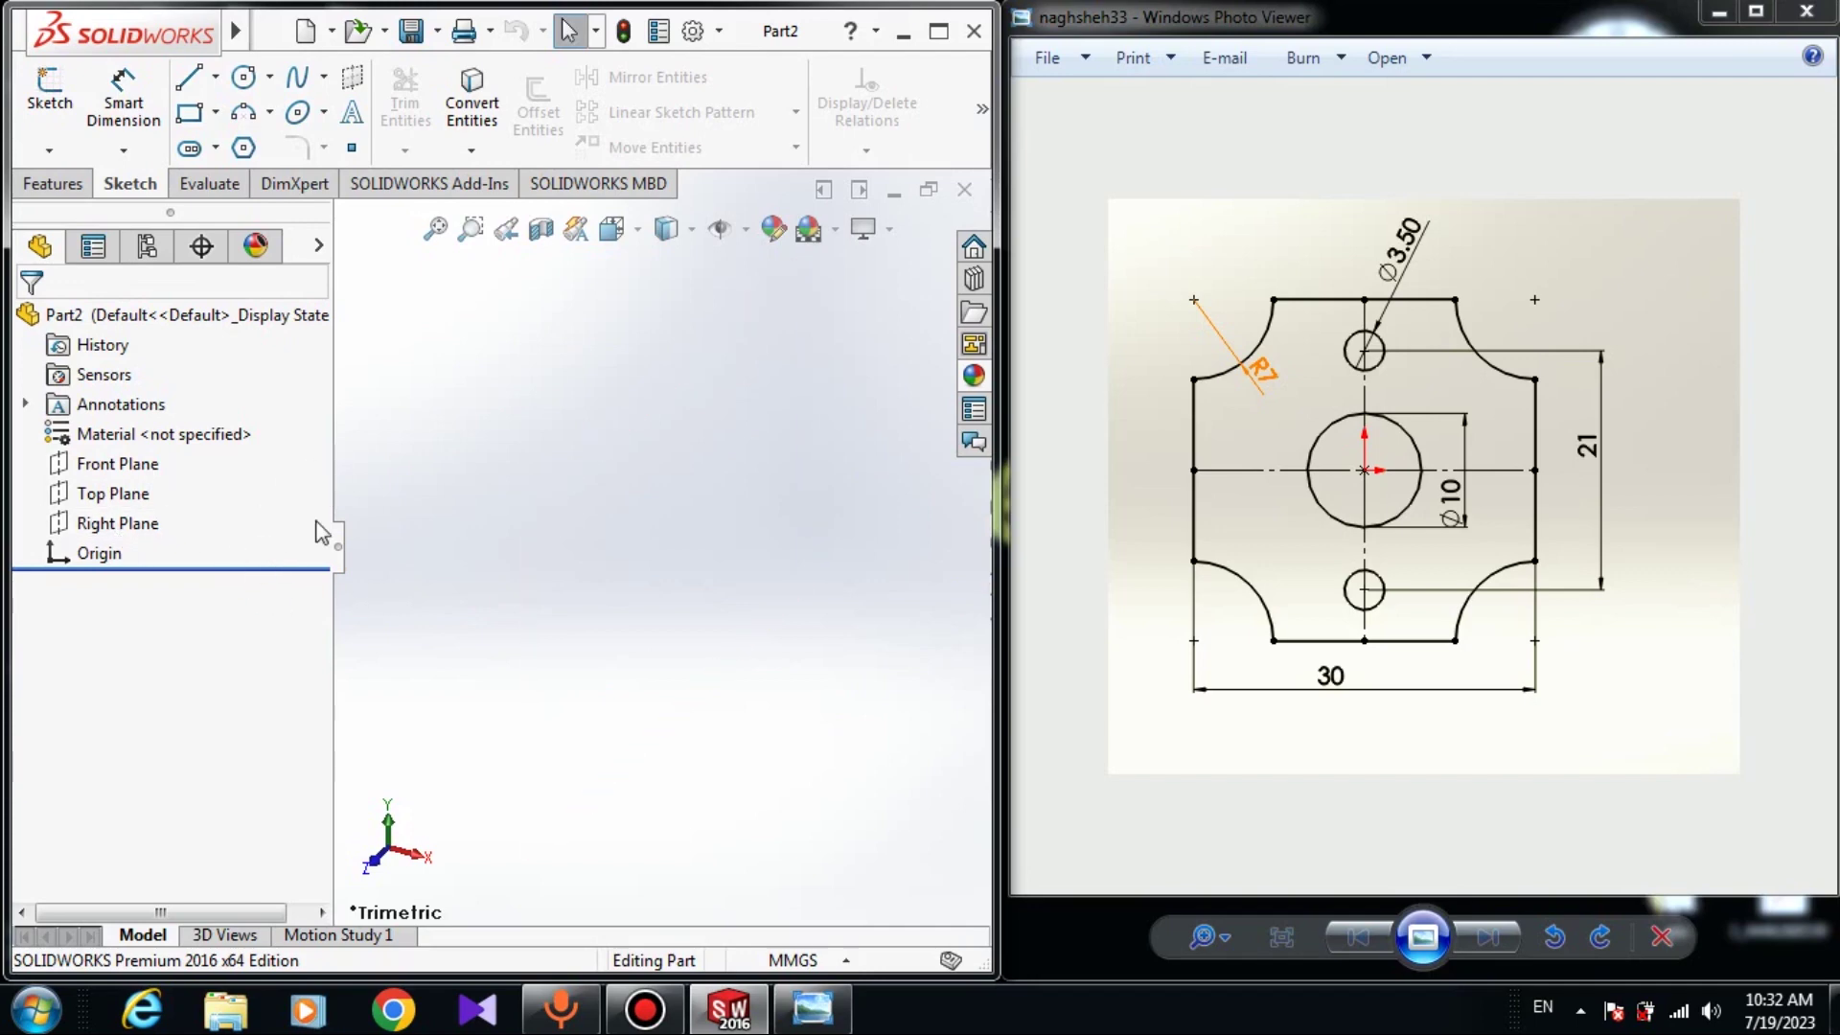
# Start a sketch on the Front Plane and draw a vertical midpoint line about 162 mm long centred on the origin.
pyautogui.click(124, 465)
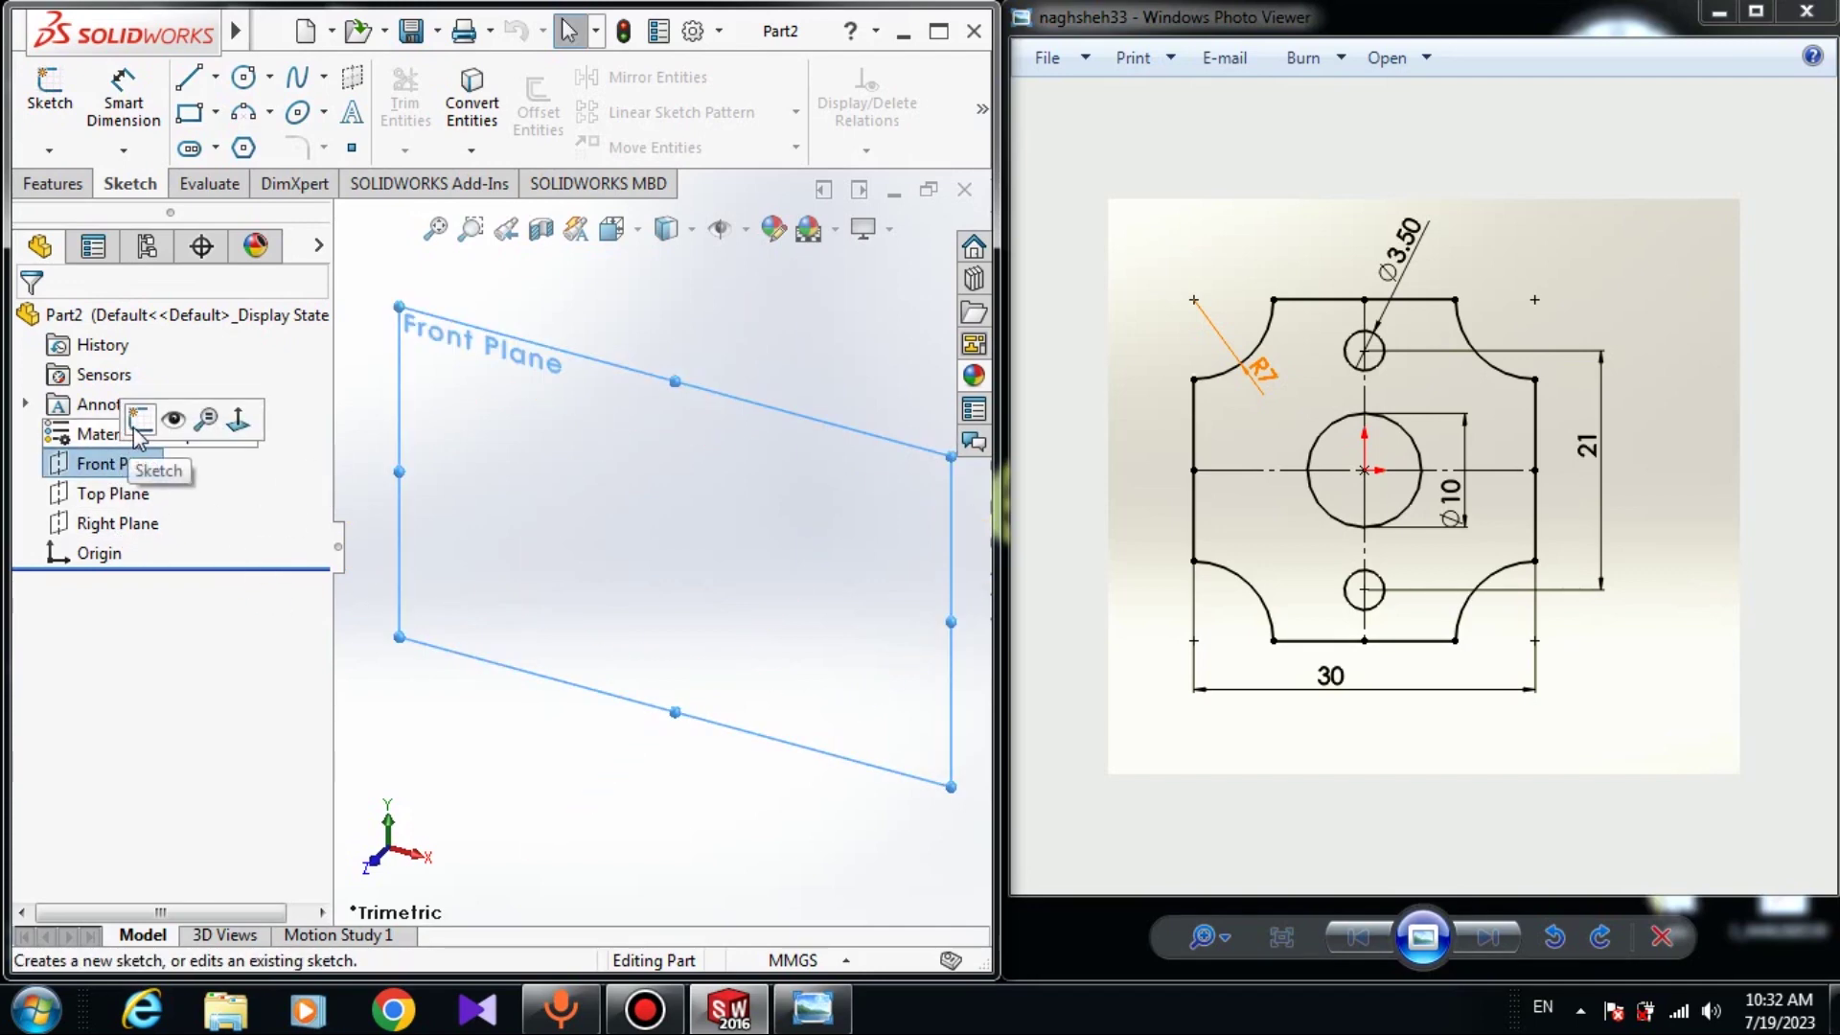
pyautogui.click(137, 426)
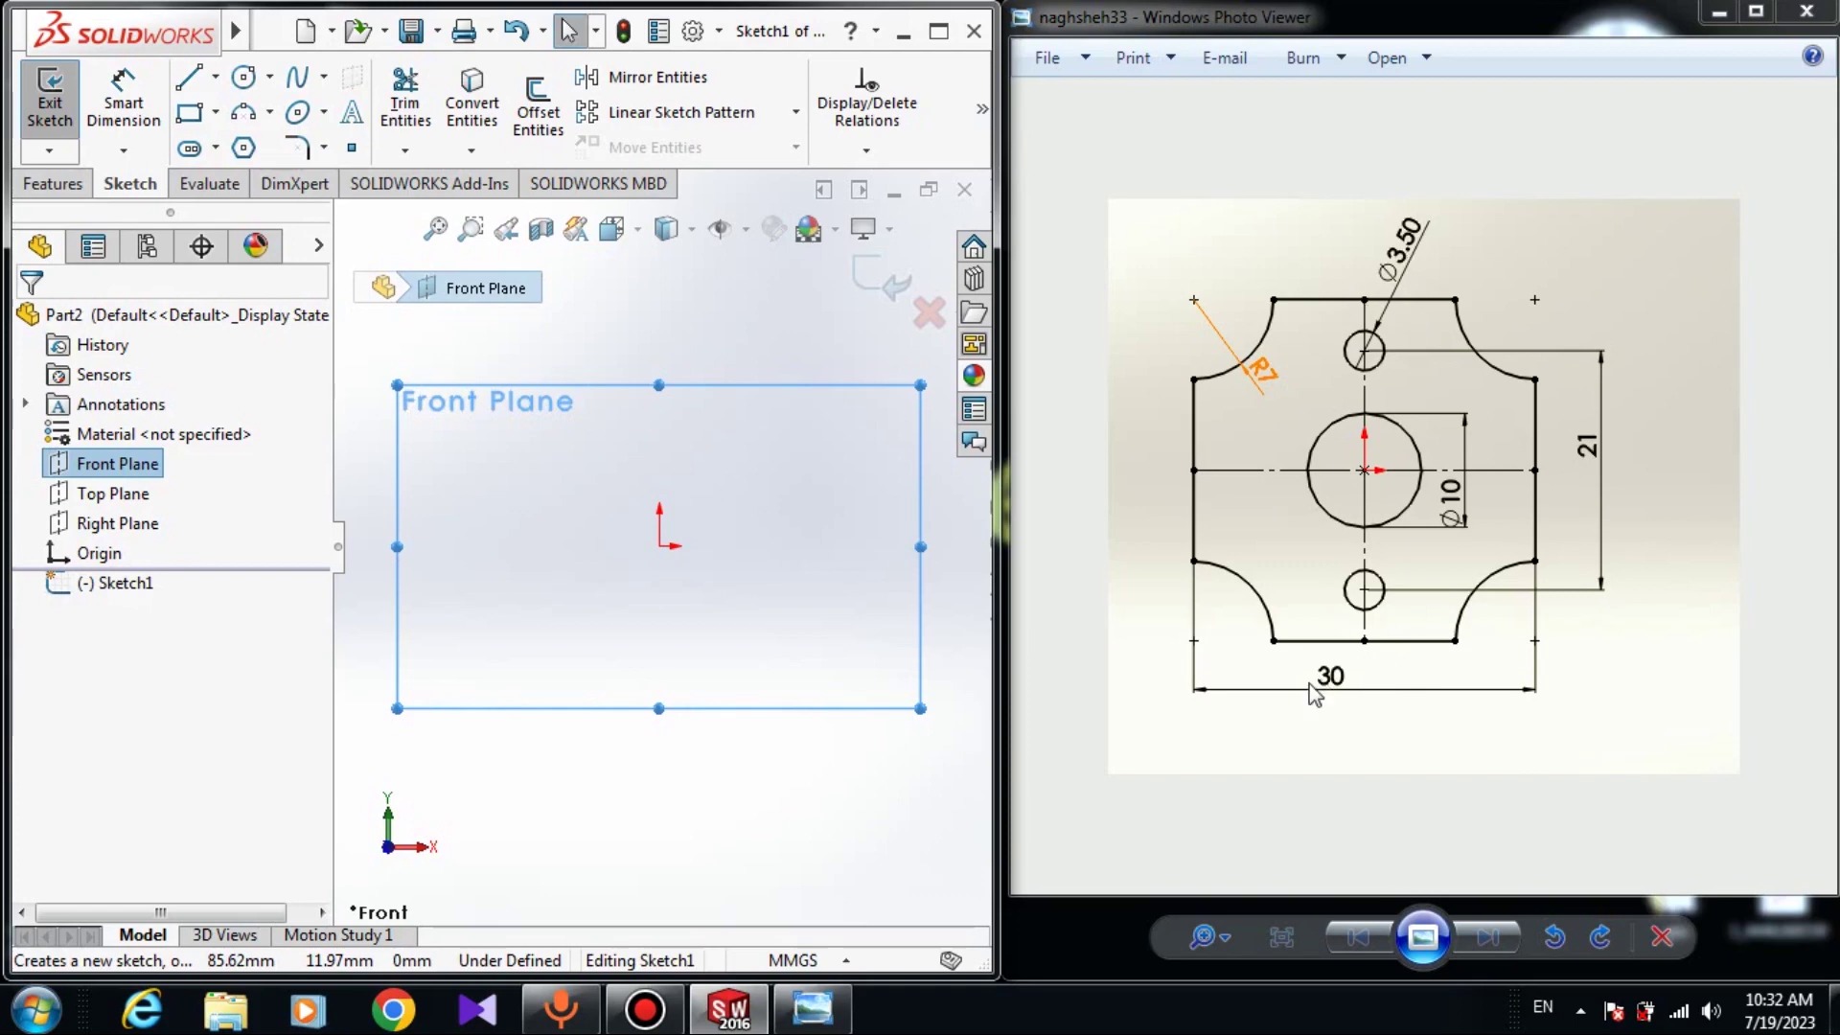
pyautogui.click(218, 80)
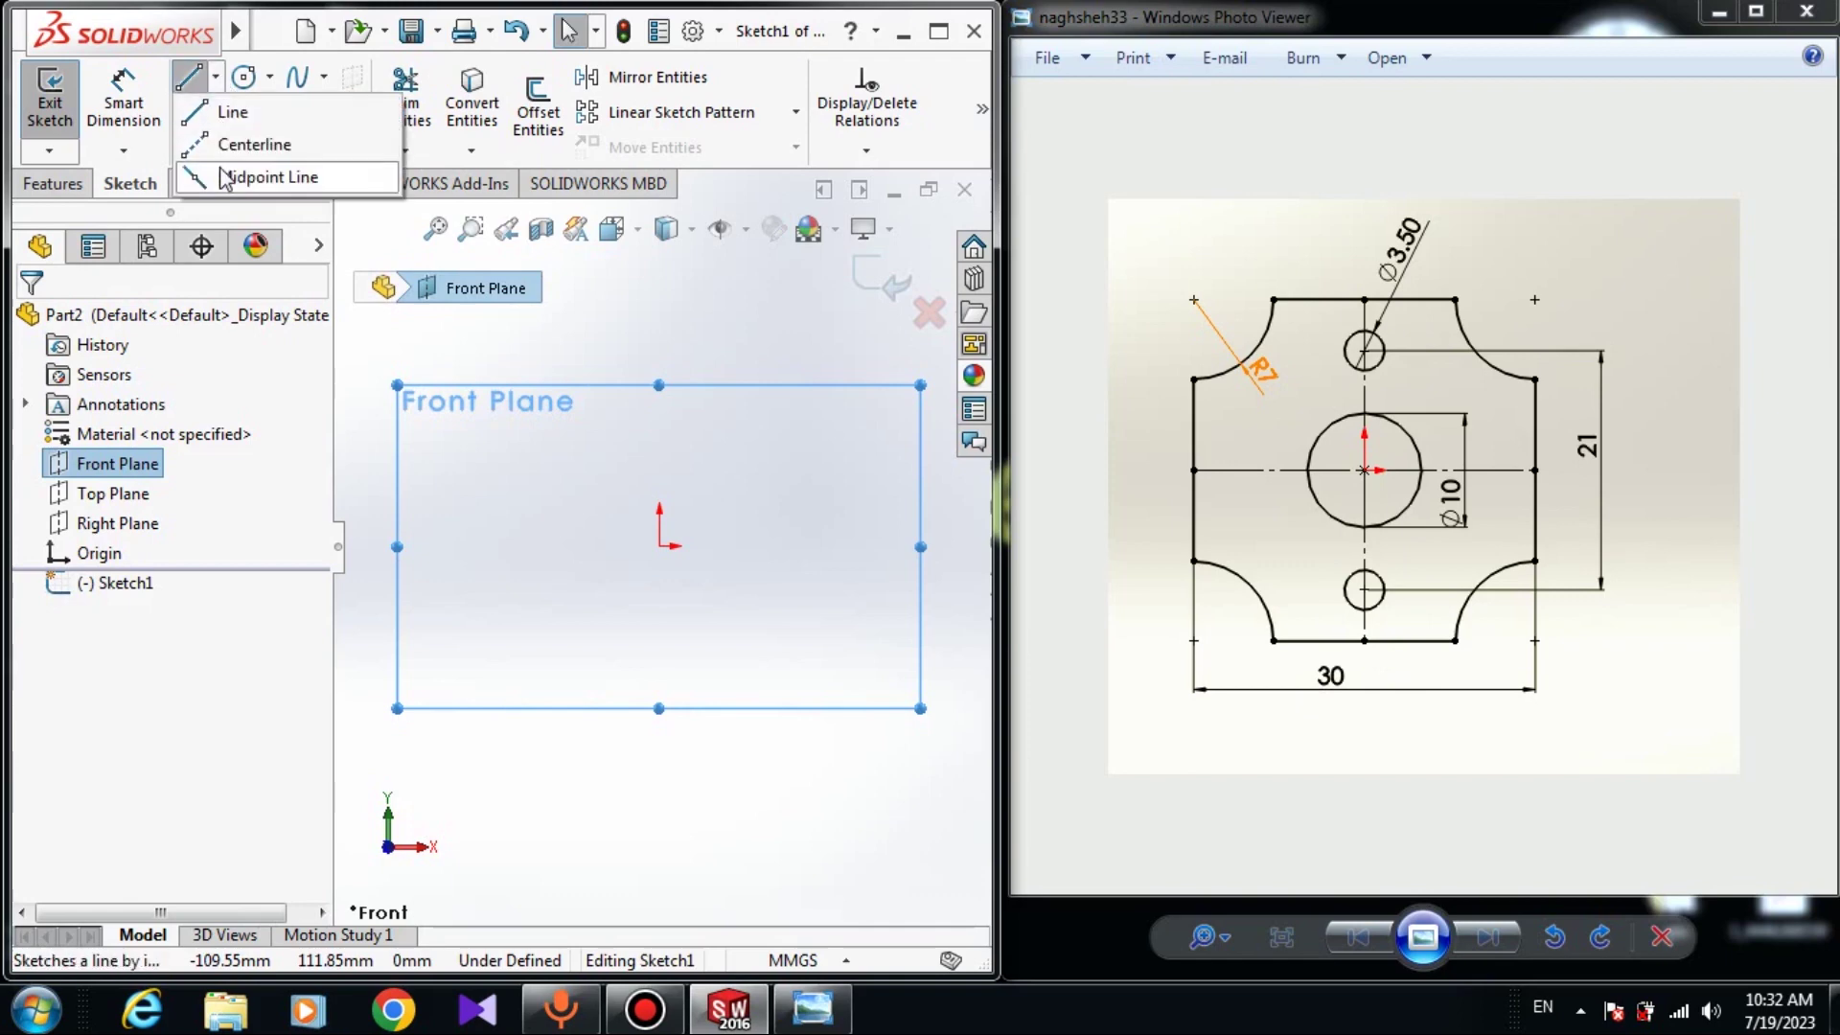
pyautogui.click(223, 182)
pyautogui.click(659, 545)
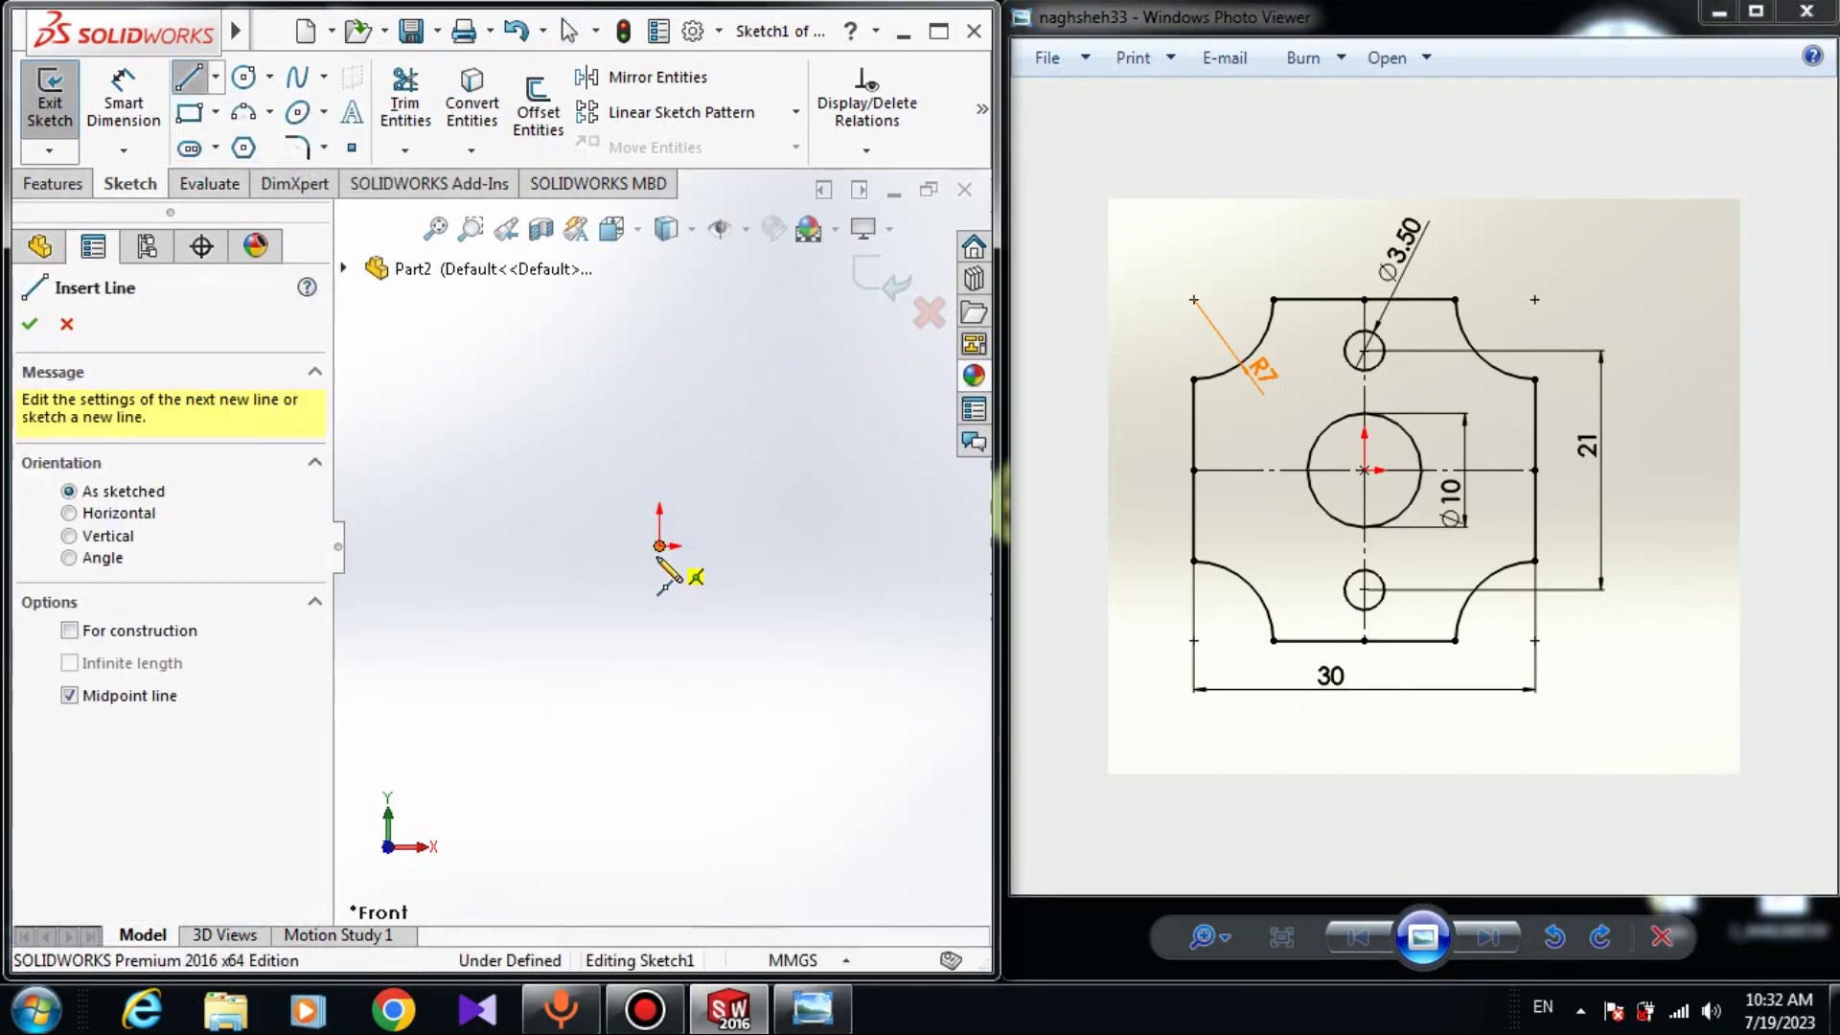
pyautogui.click(658, 783)
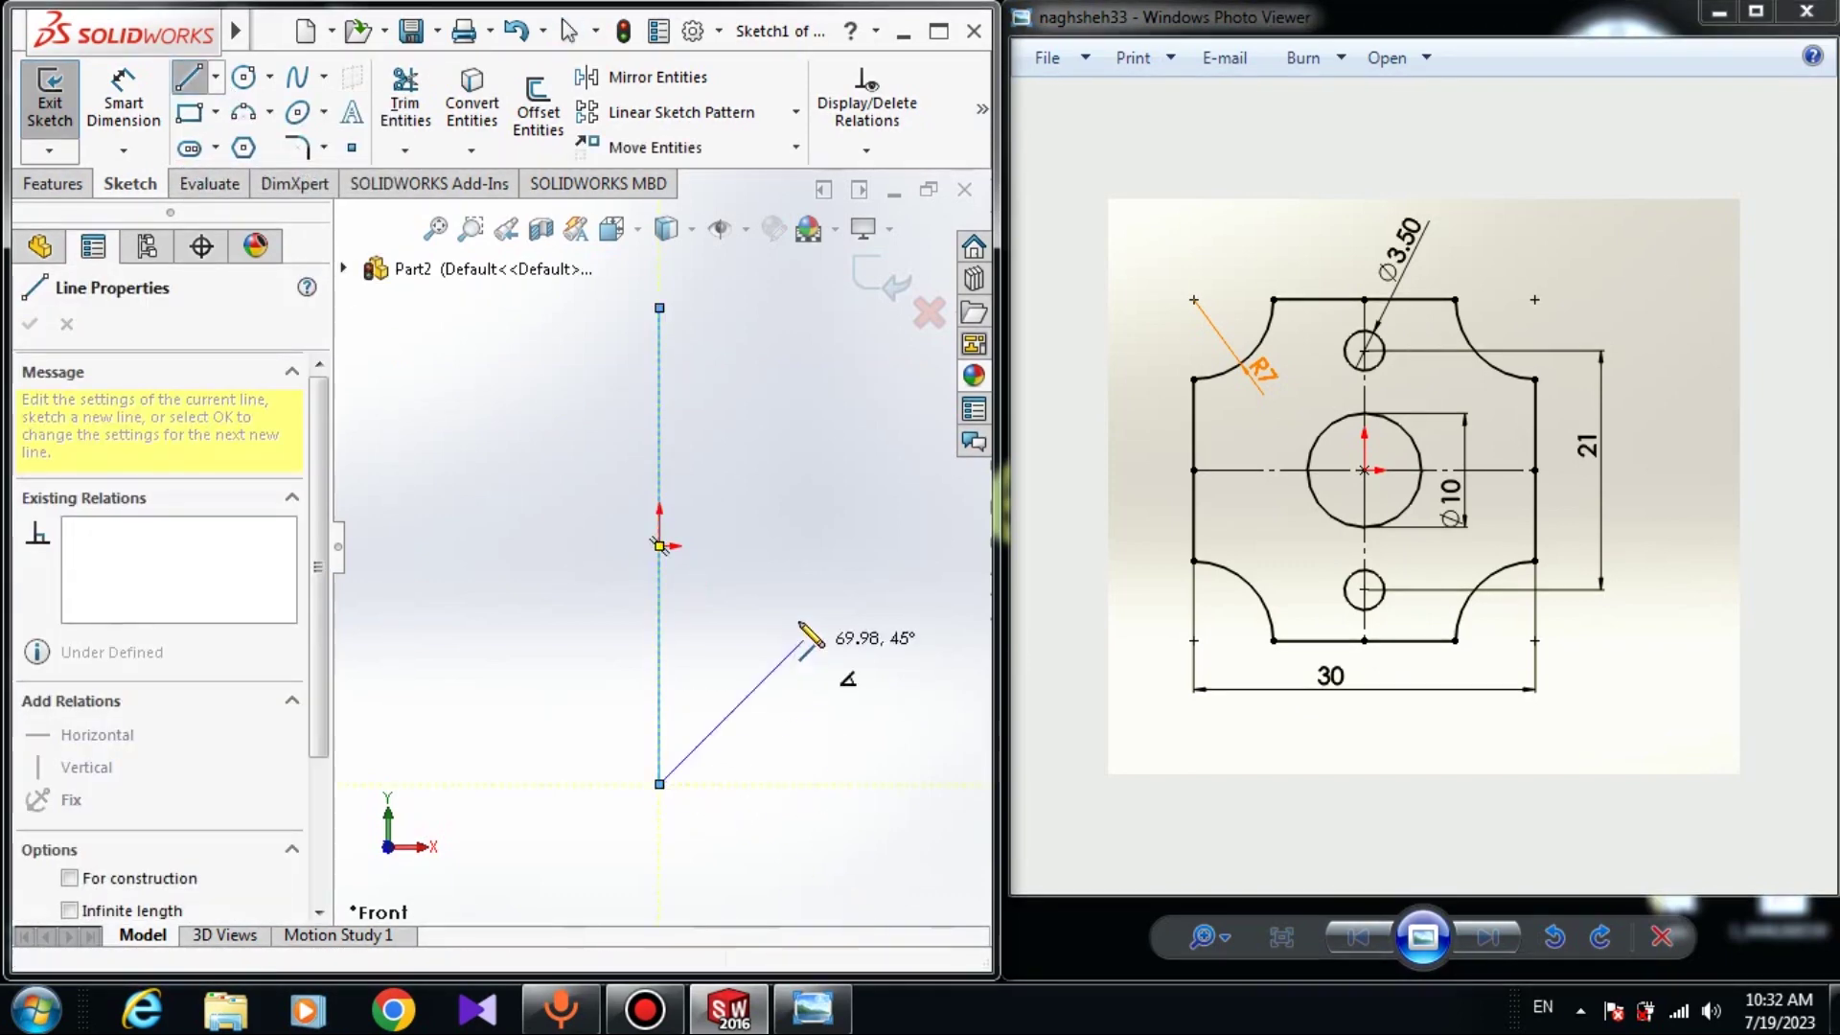
pyautogui.rightClick(829, 614)
pyautogui.click(815, 609)
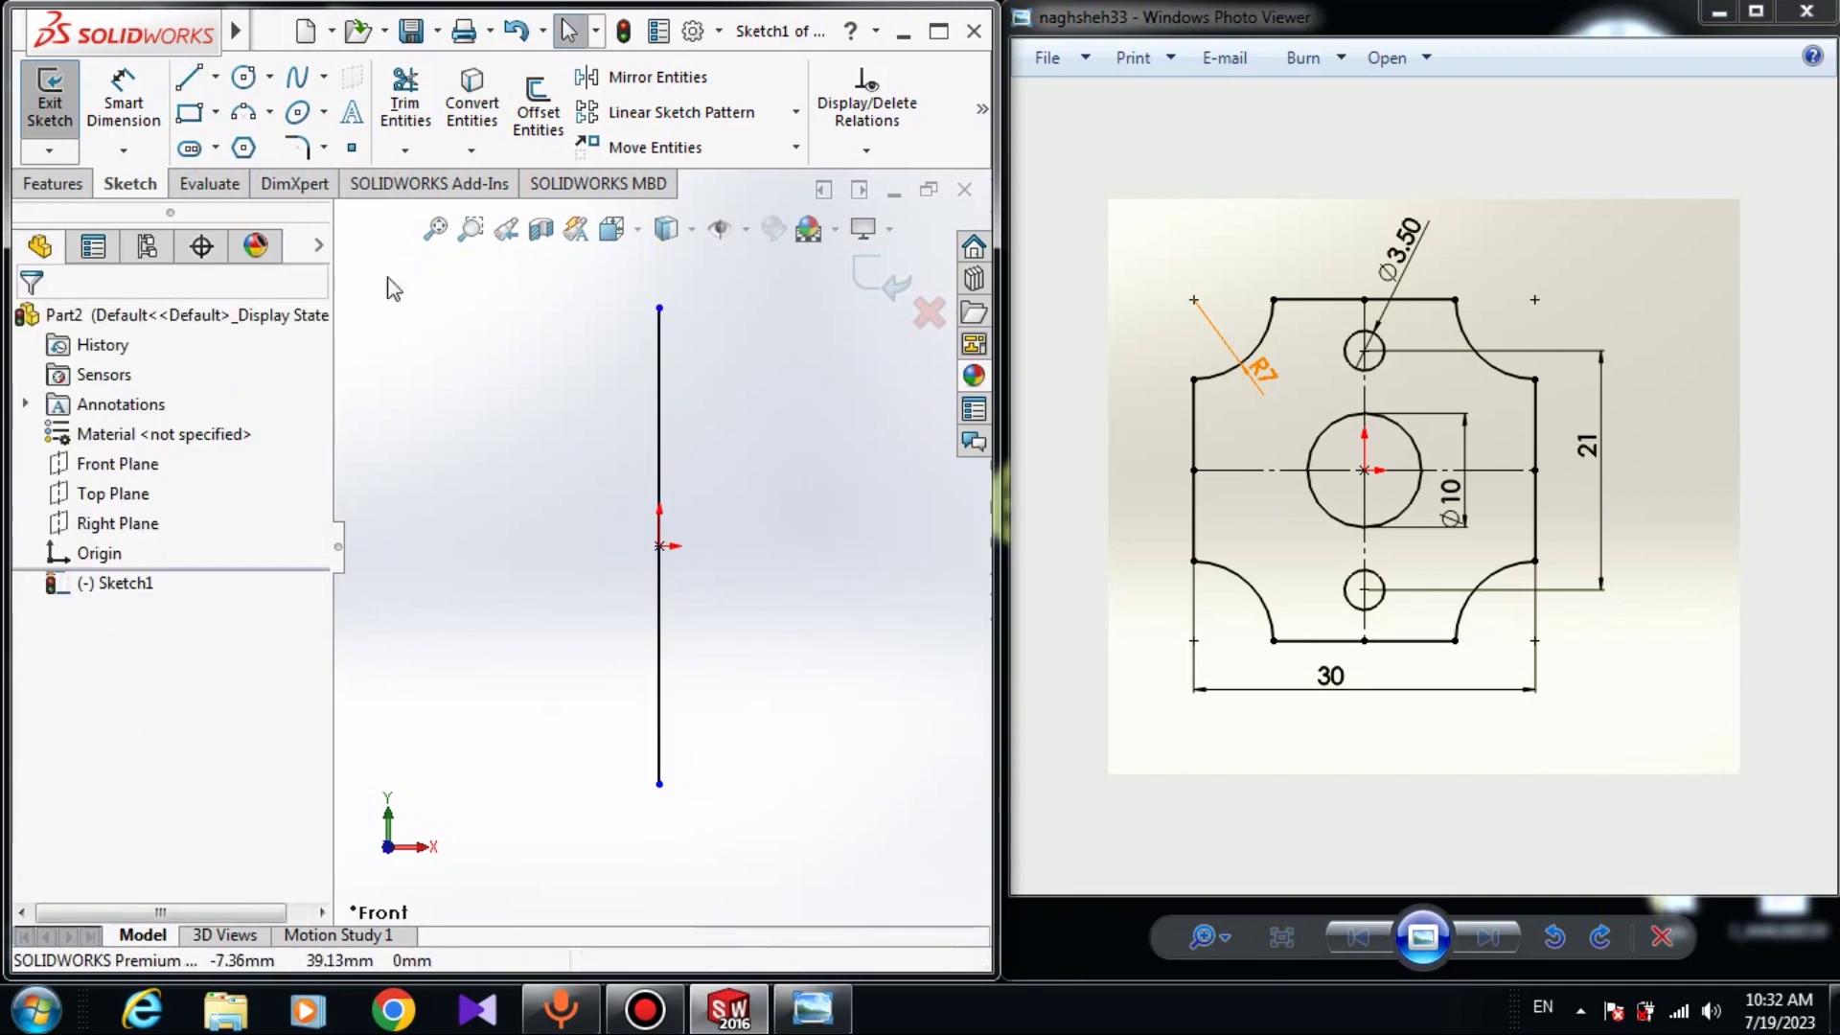
# Draw a horizontal midpoint line centred on the origin, shorter than the vertical line.
pyautogui.click(216, 77)
pyautogui.click(234, 176)
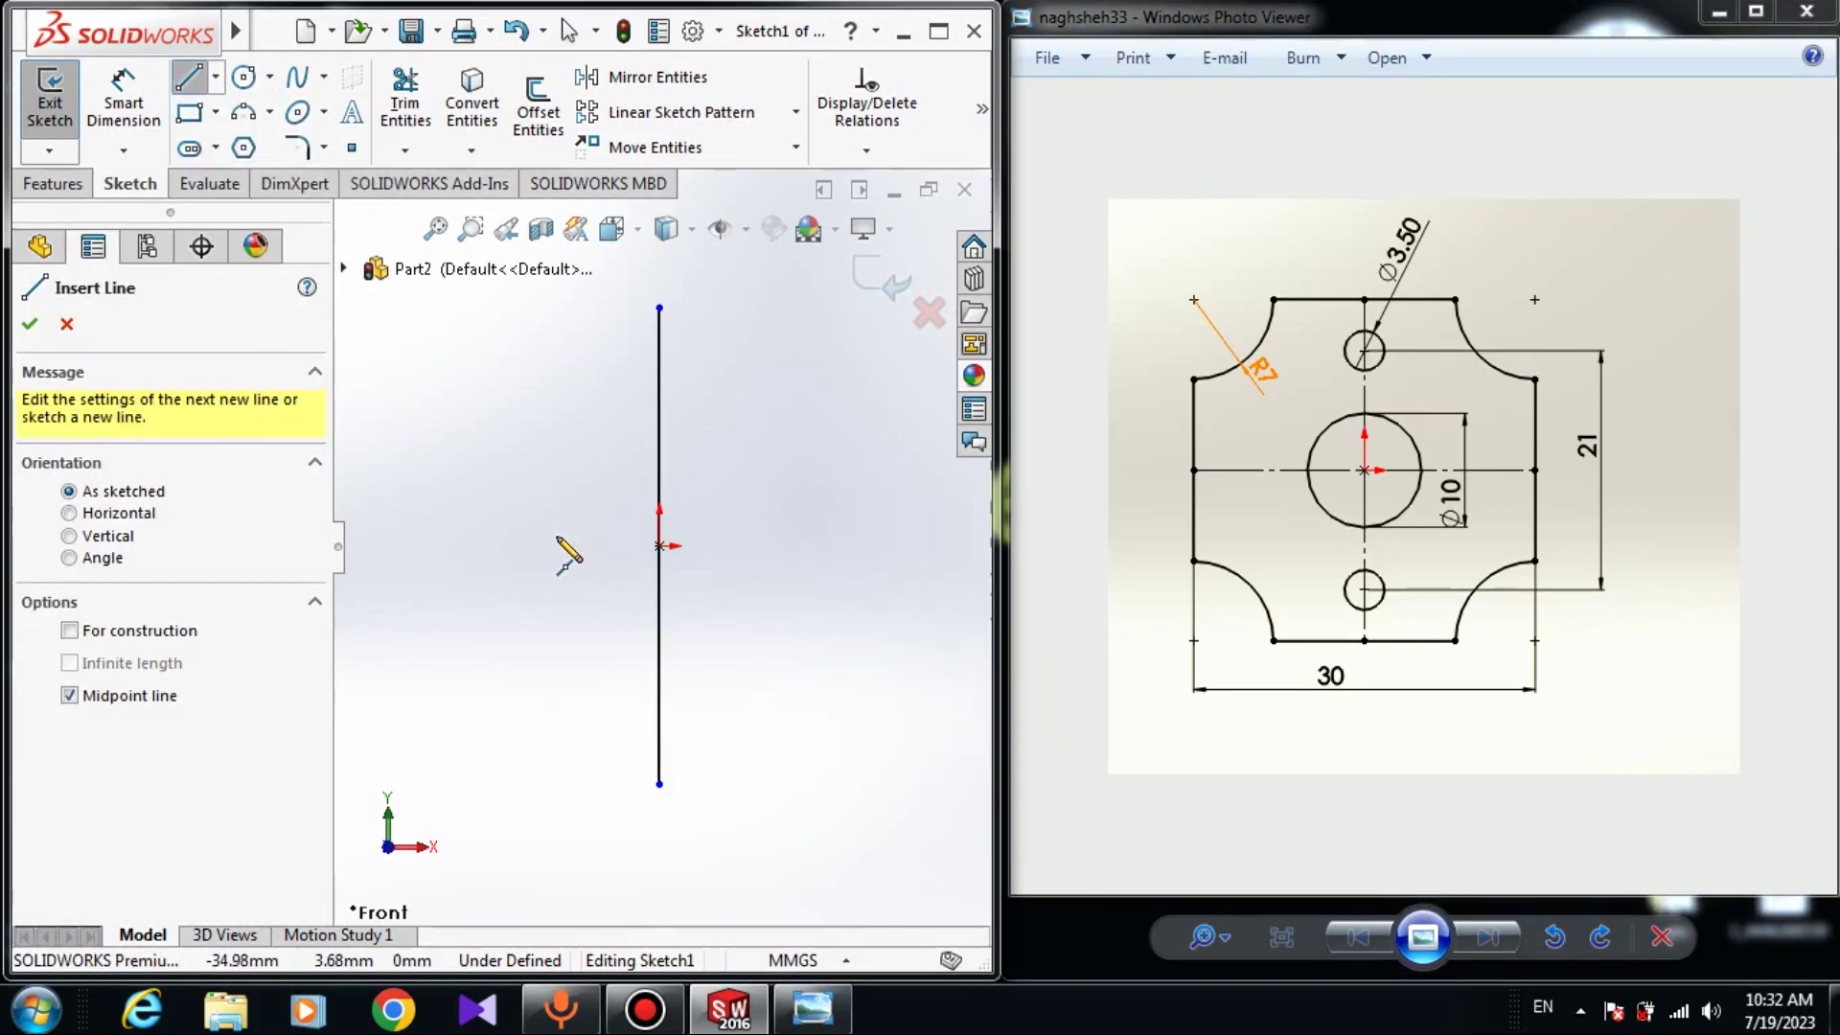
pyautogui.click(660, 546)
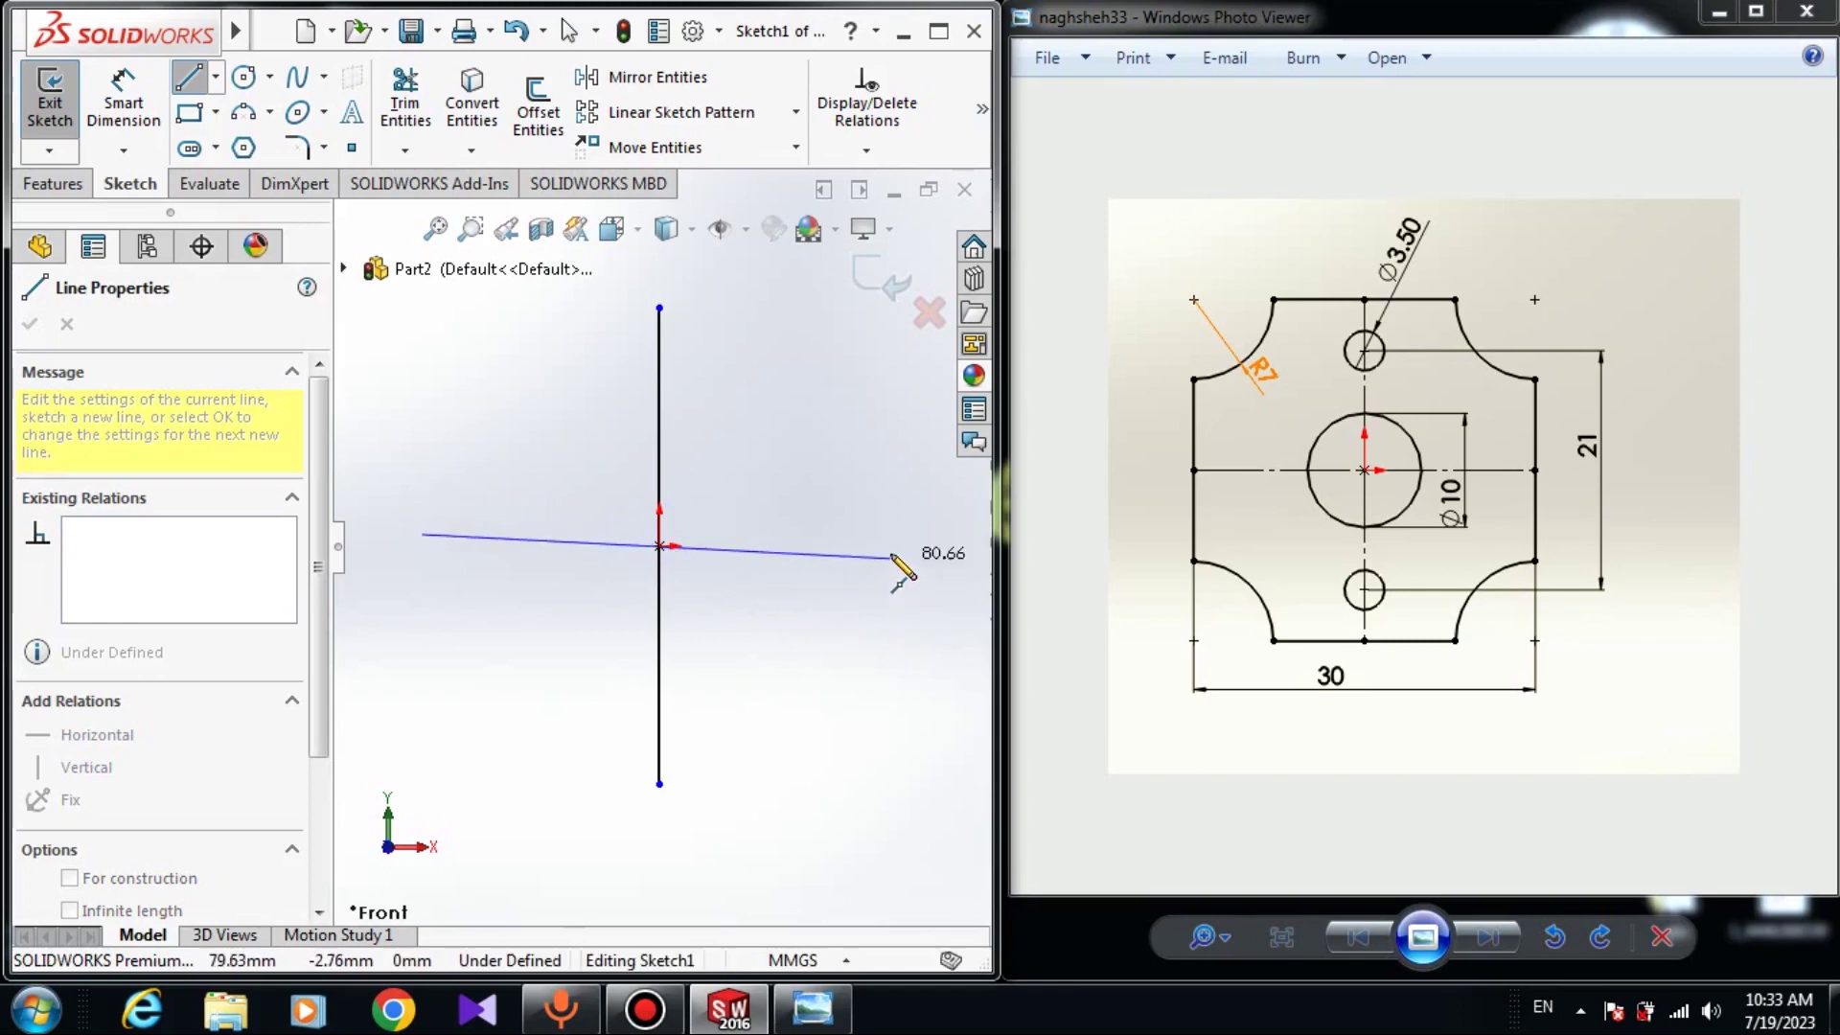
pyautogui.click(821, 546)
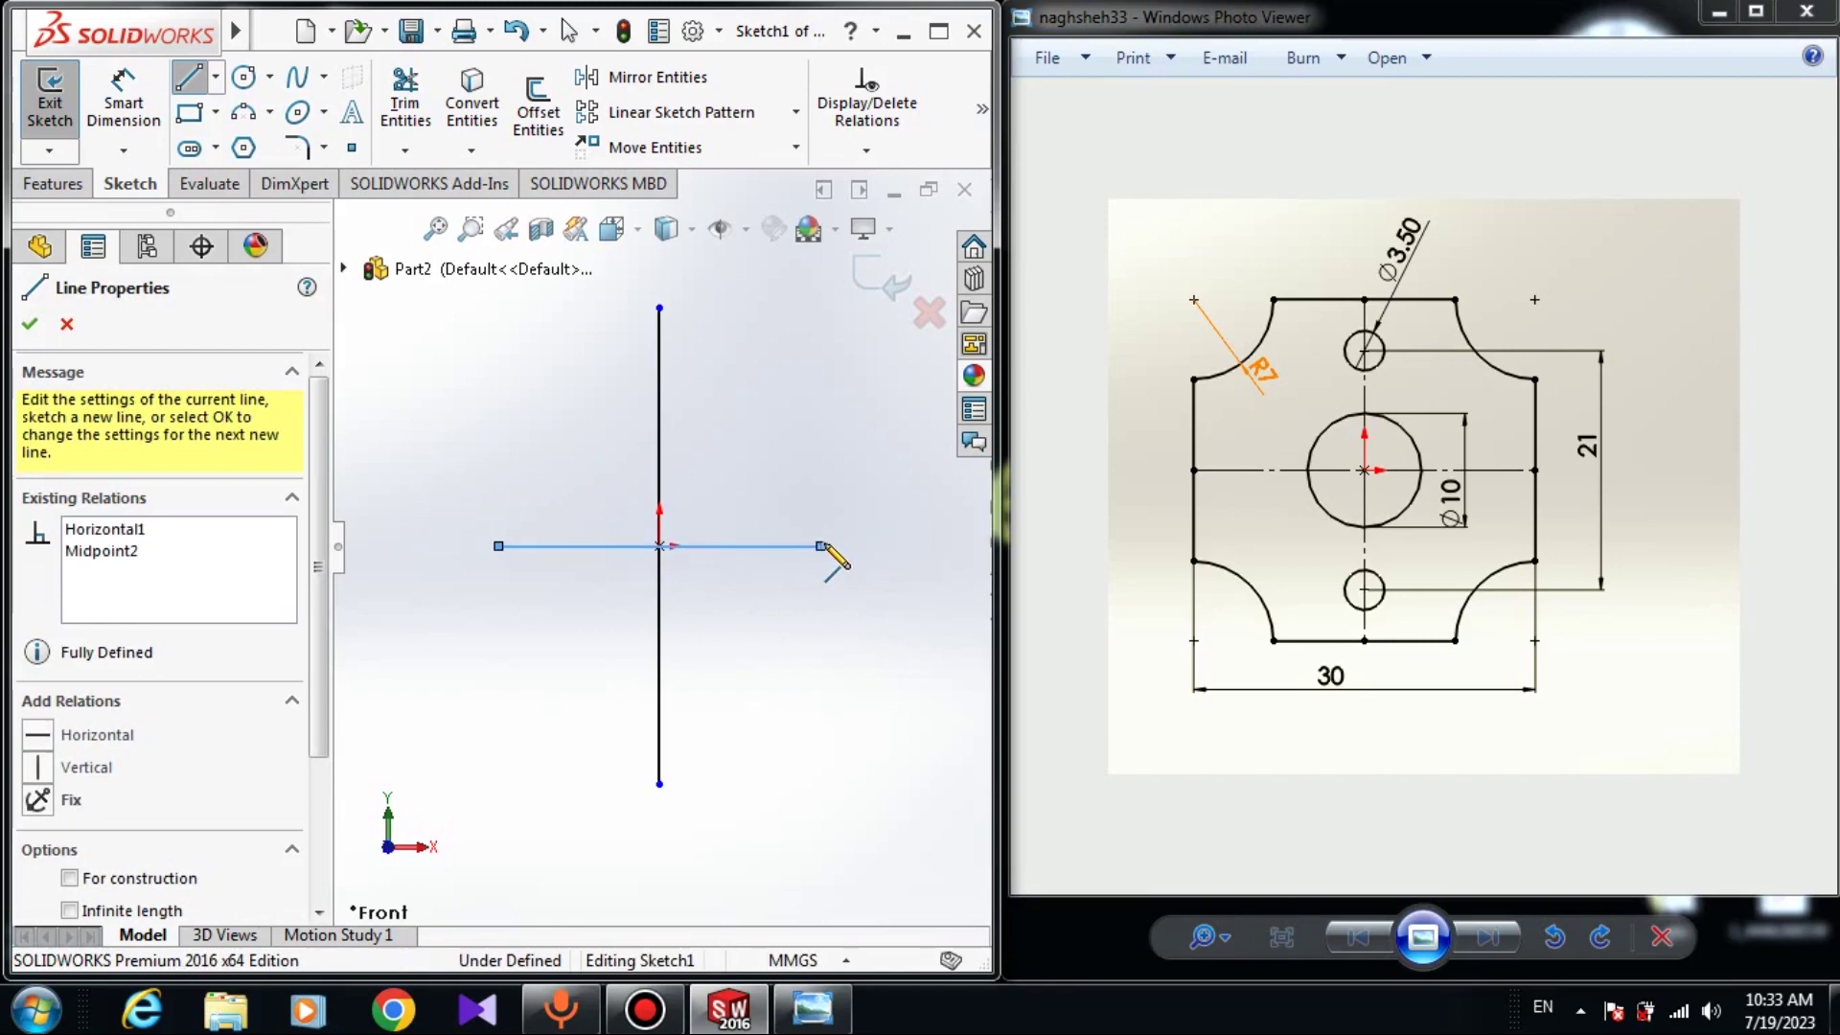
pyautogui.rightClick(864, 497)
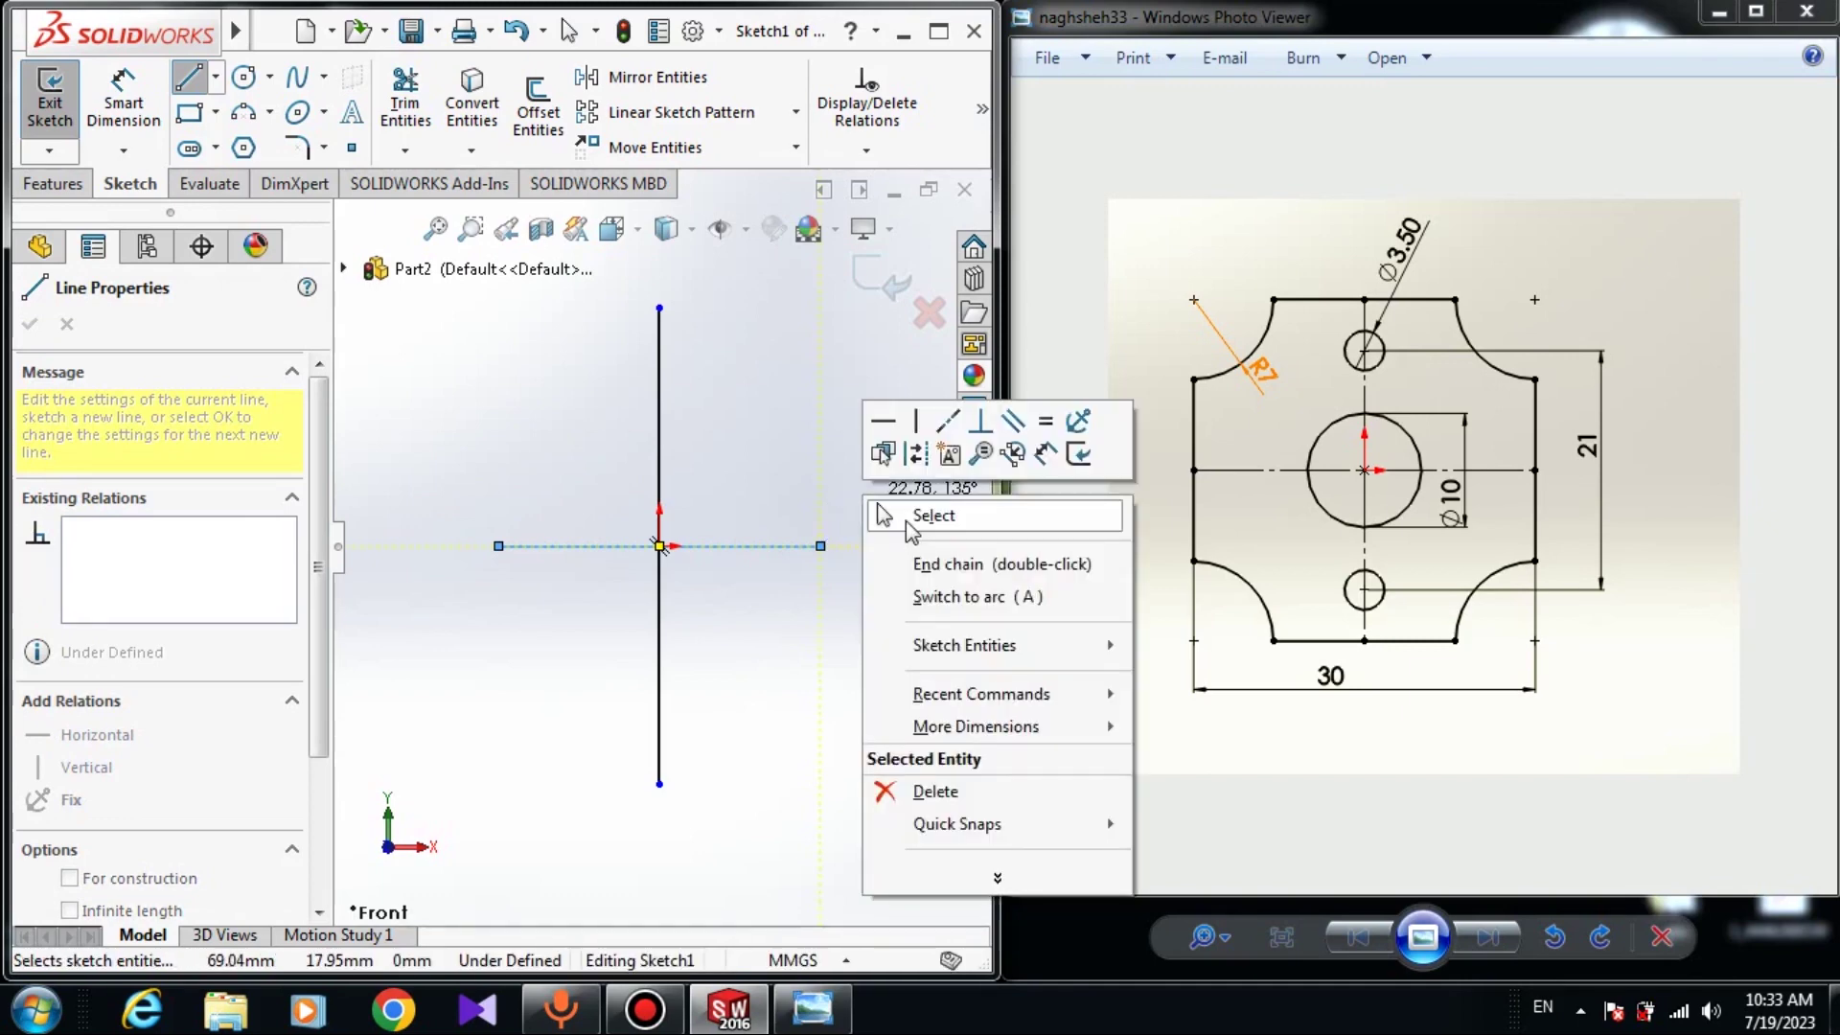
pyautogui.click(905, 520)
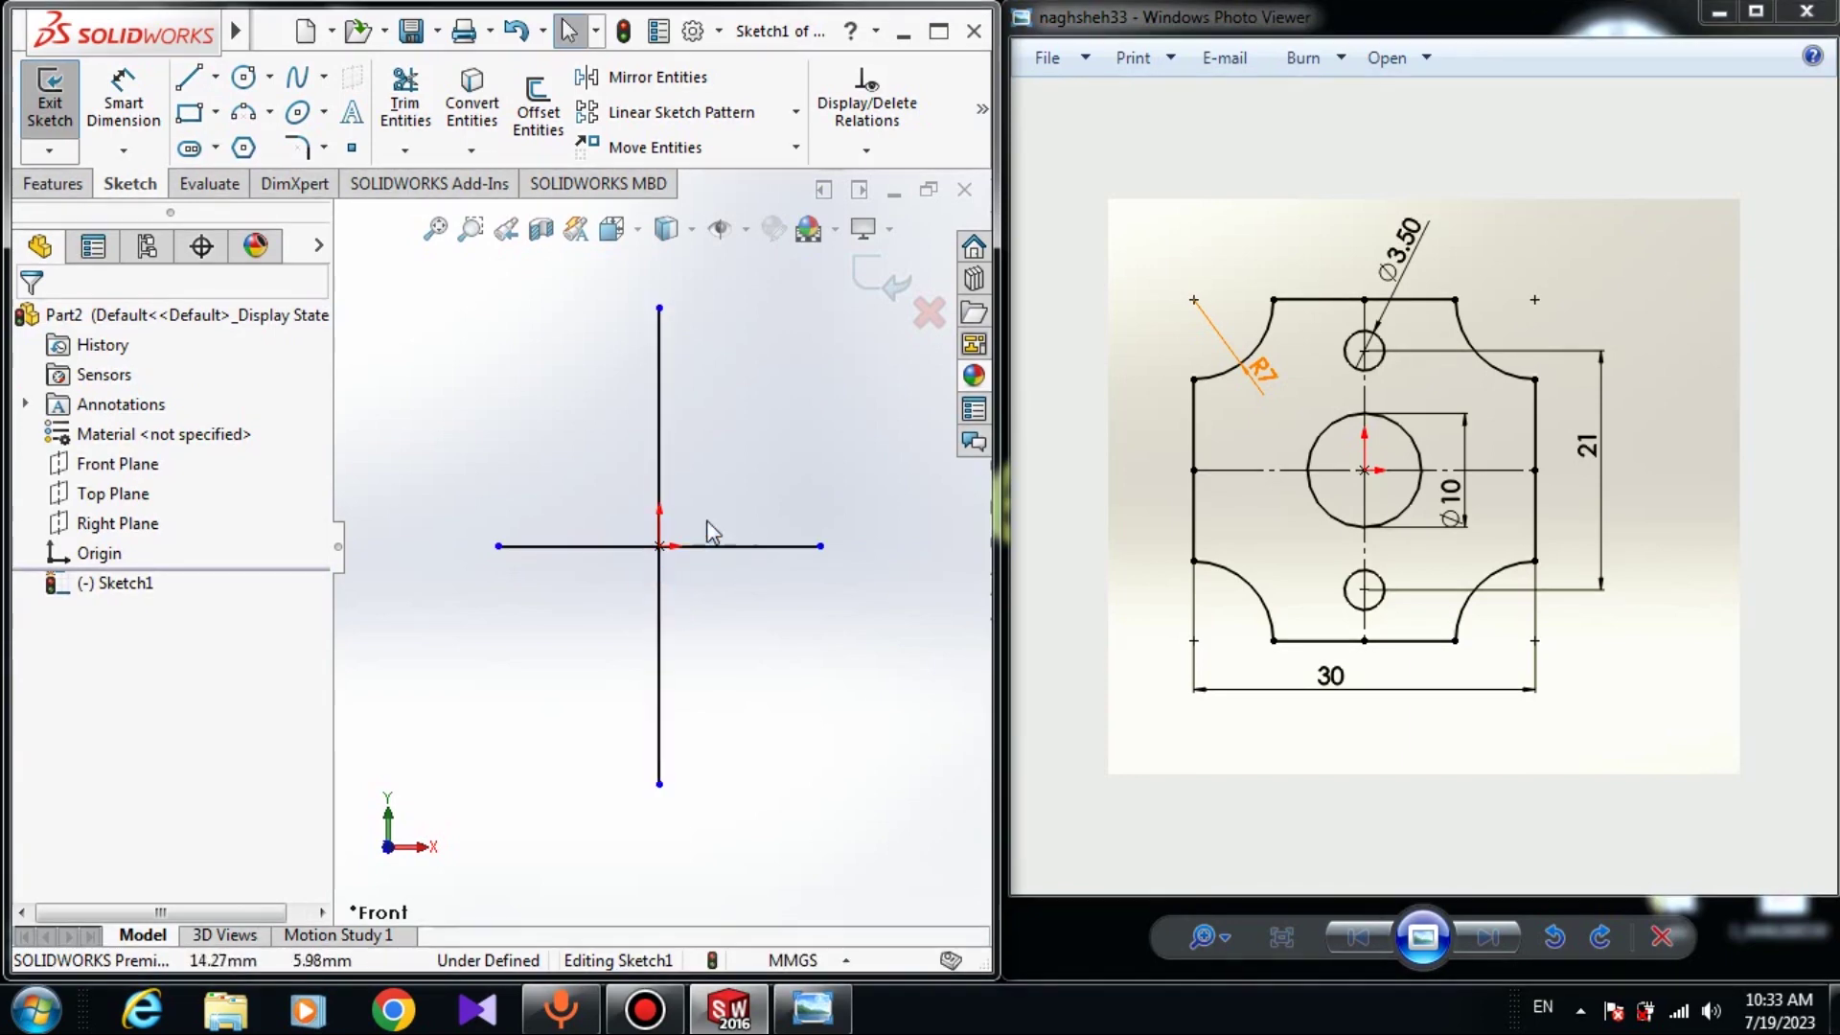
# Turn on the display of sketch relations in the graphics area.
pyautogui.click(744, 234)
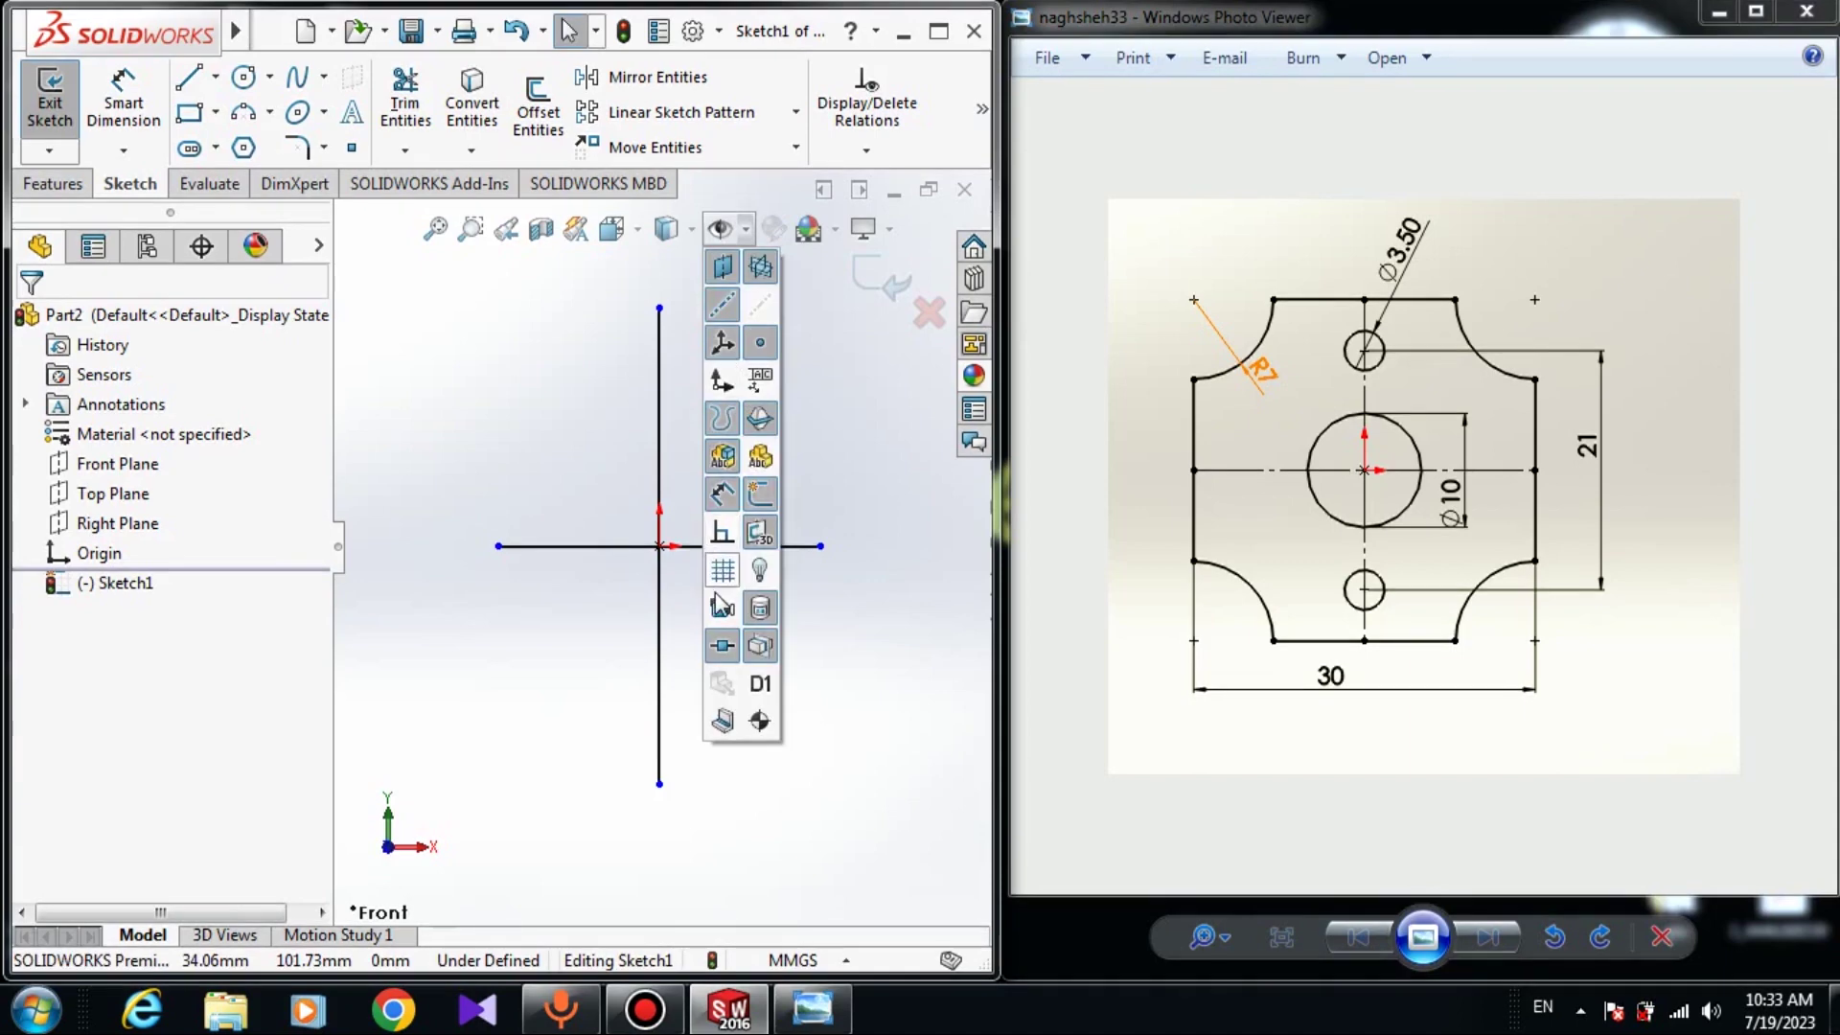
pyautogui.click(723, 532)
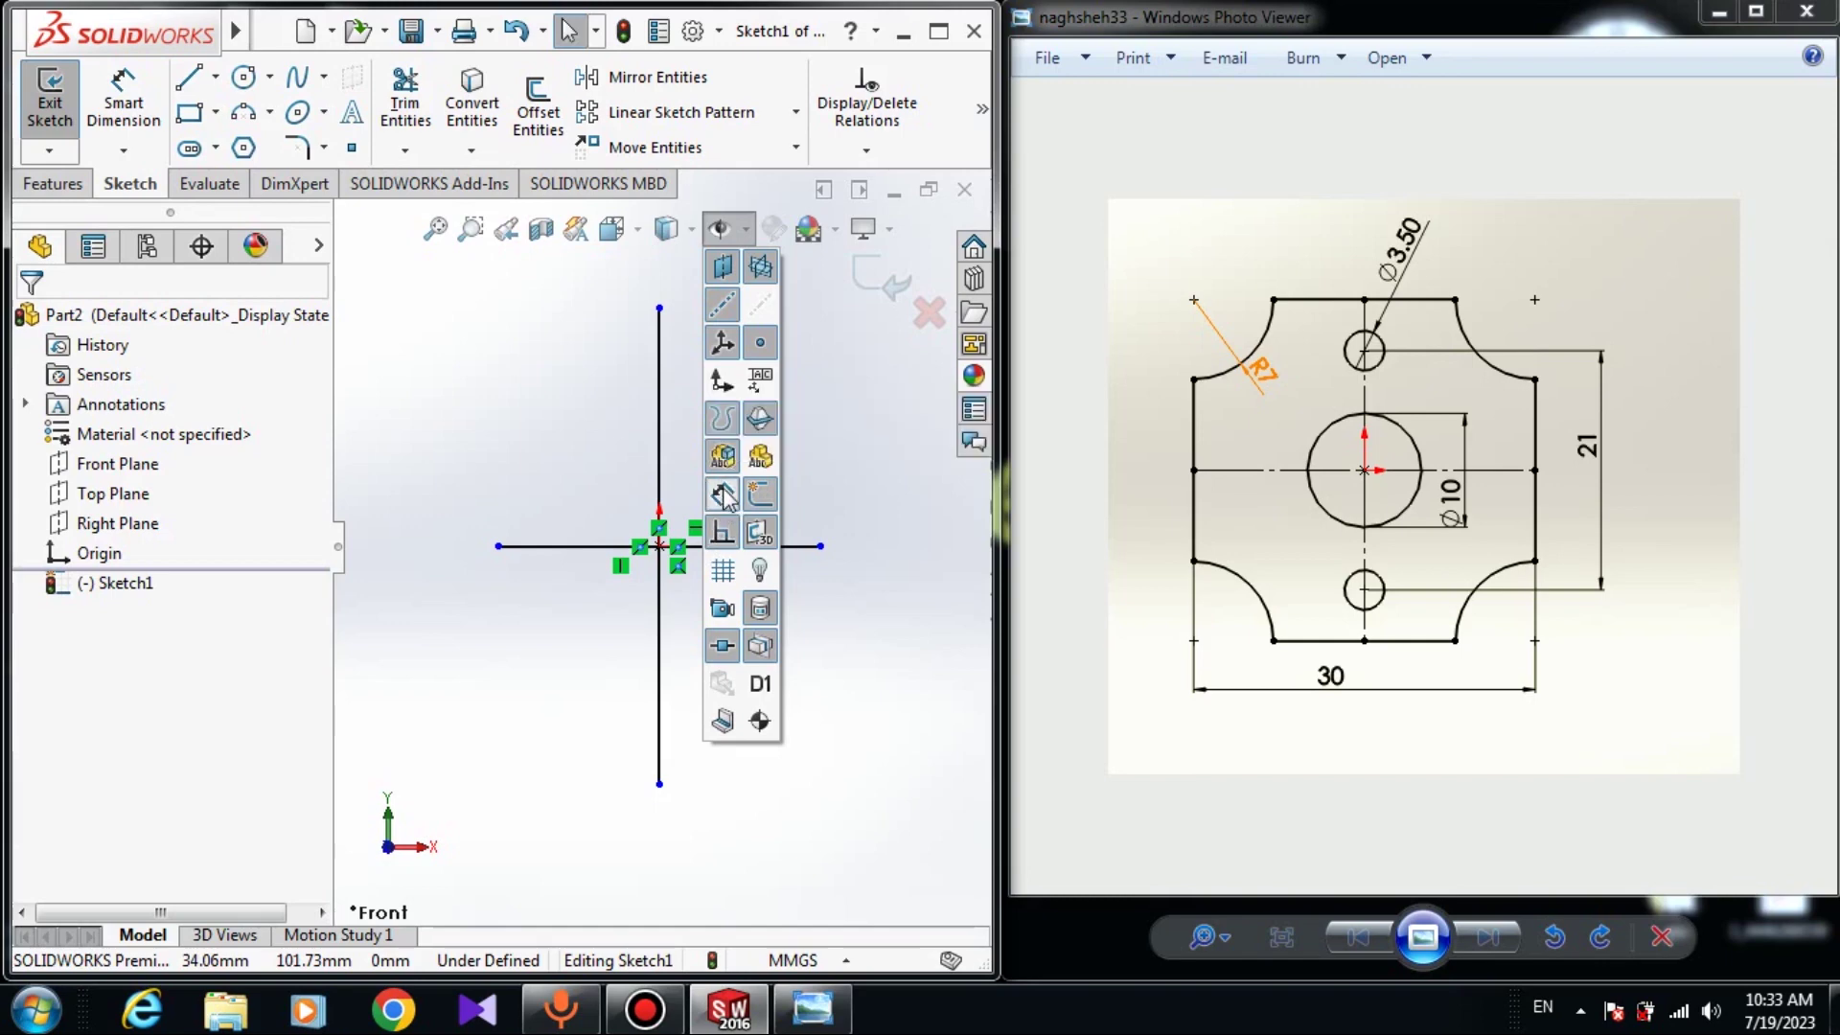
pyautogui.click(397, 449)
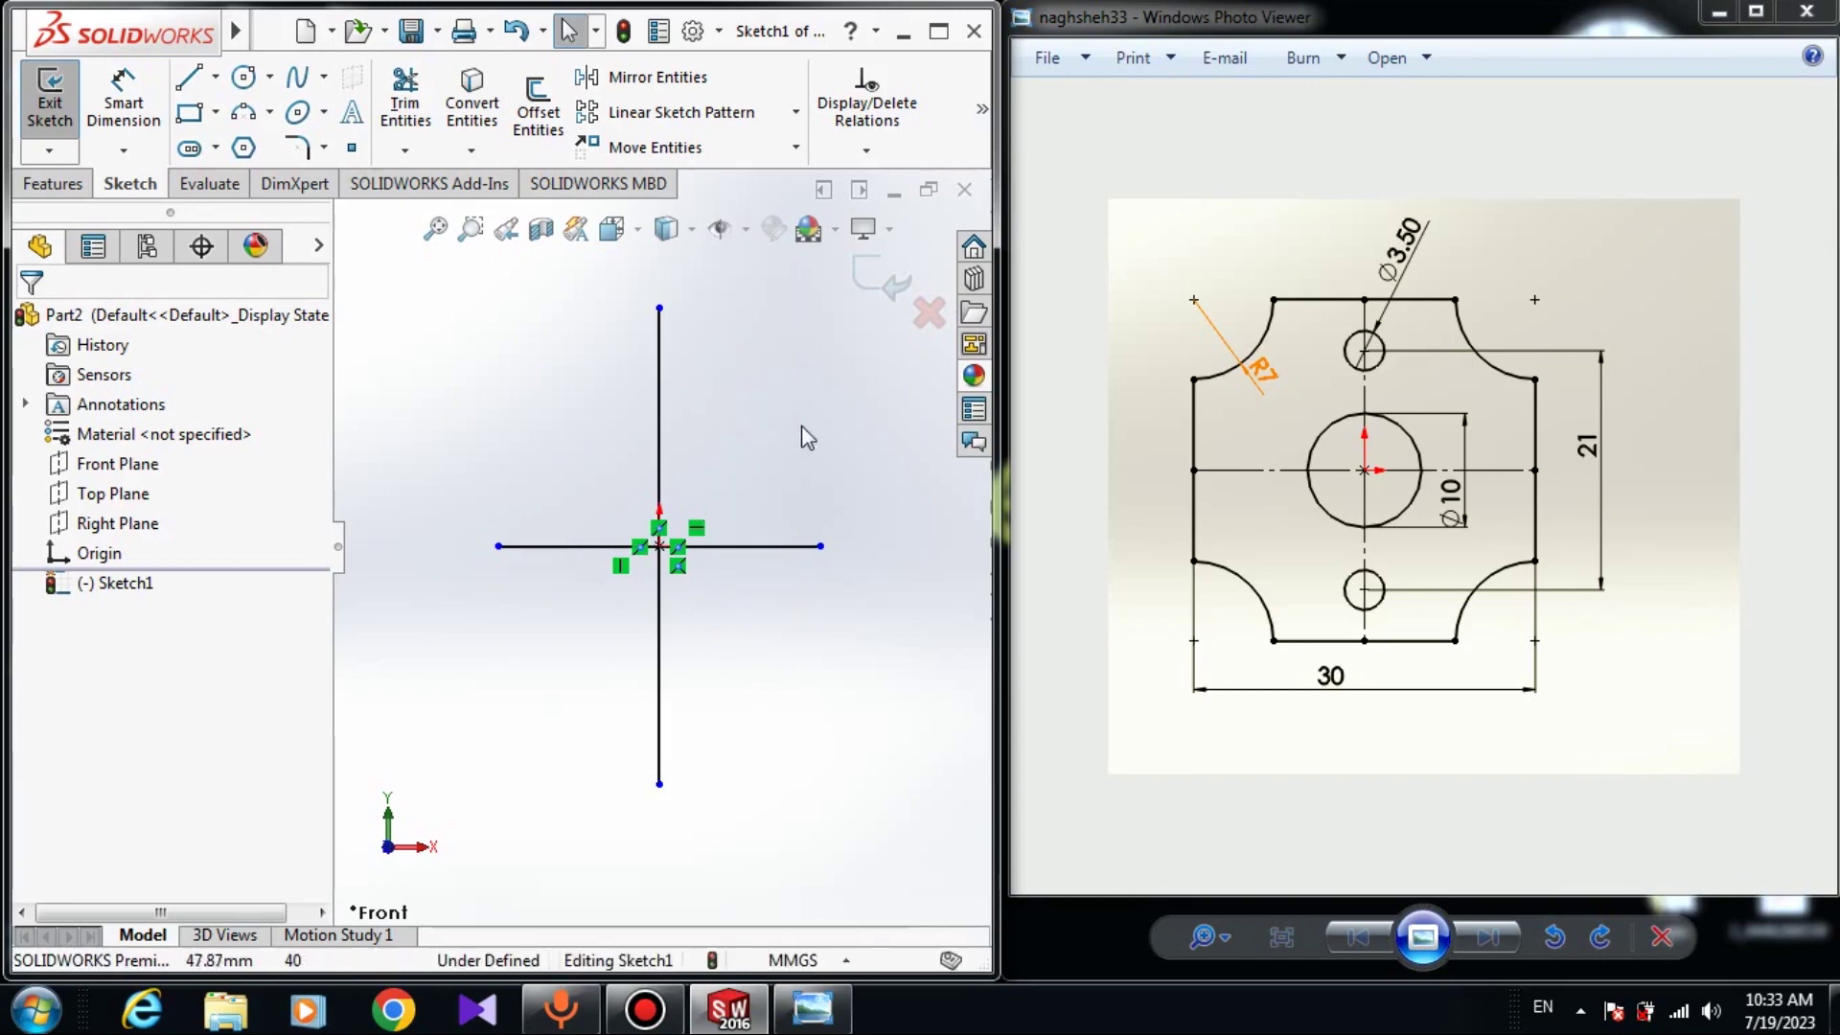
# Convert both crossing lines to construction geometry.
pyautogui.moveTo(802, 421); pyautogui.dragTo(571, 670)
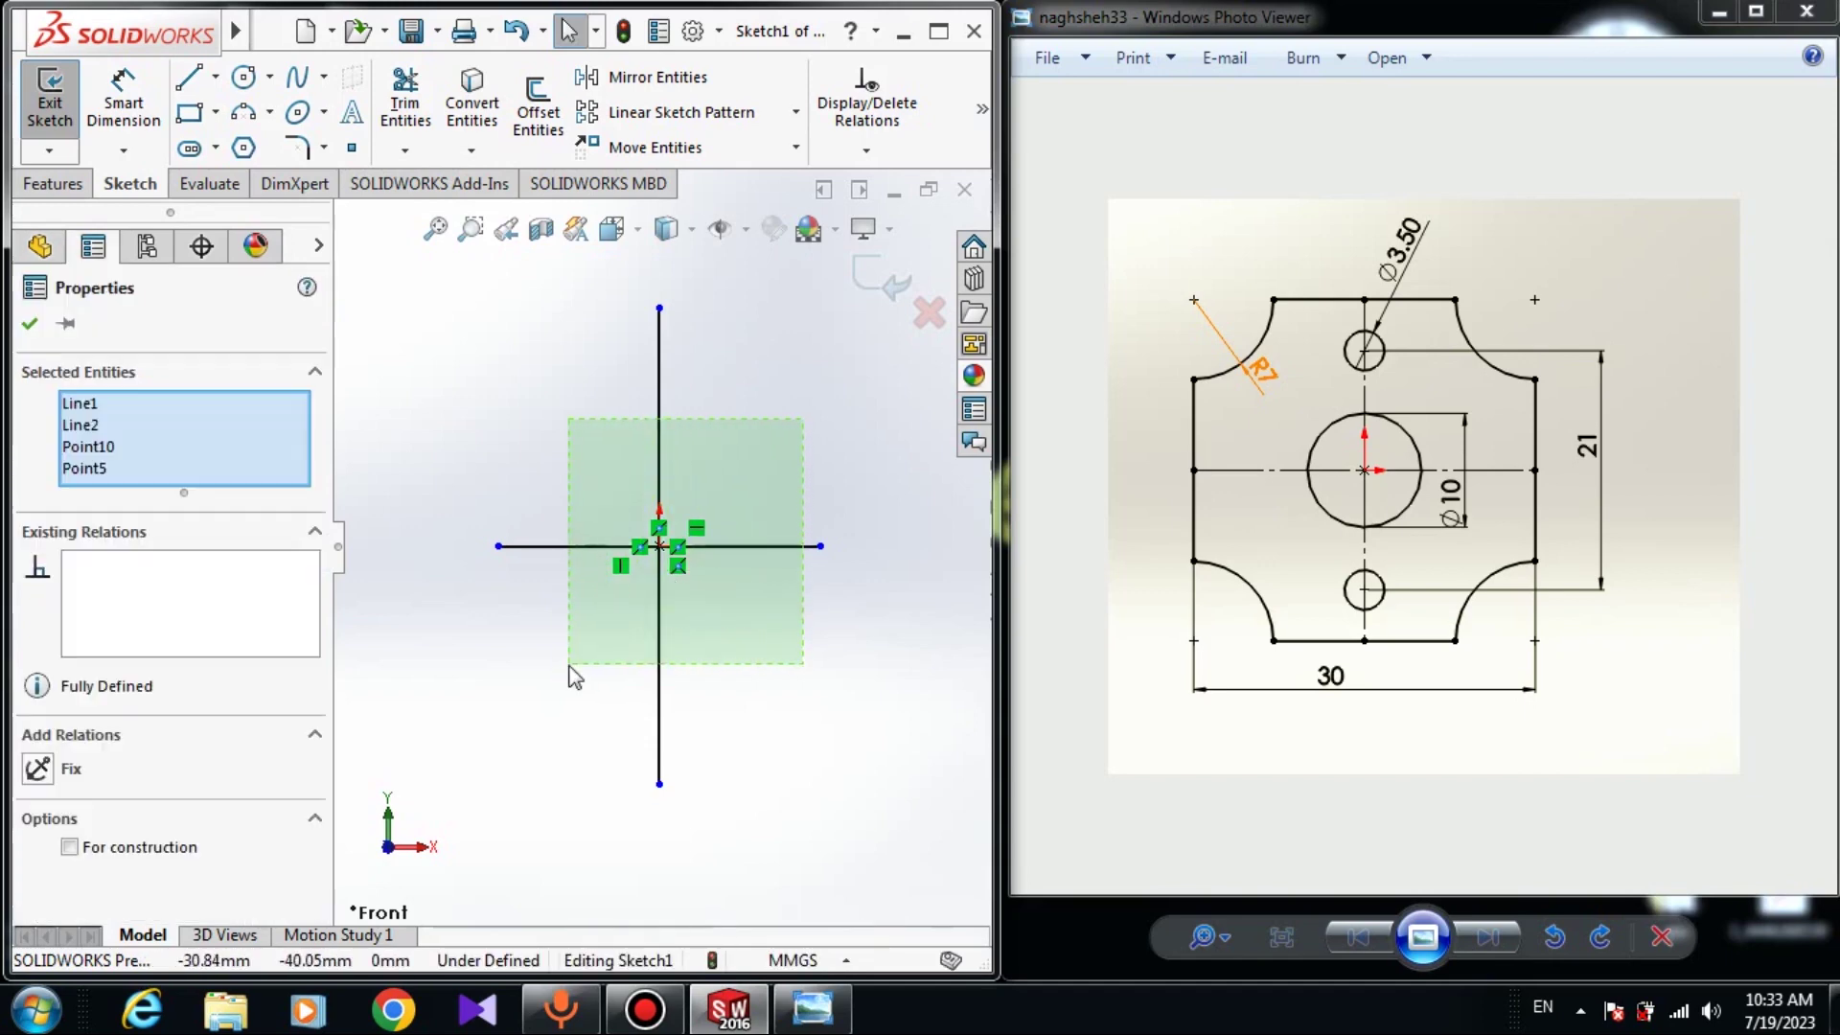
pyautogui.click(94, 851)
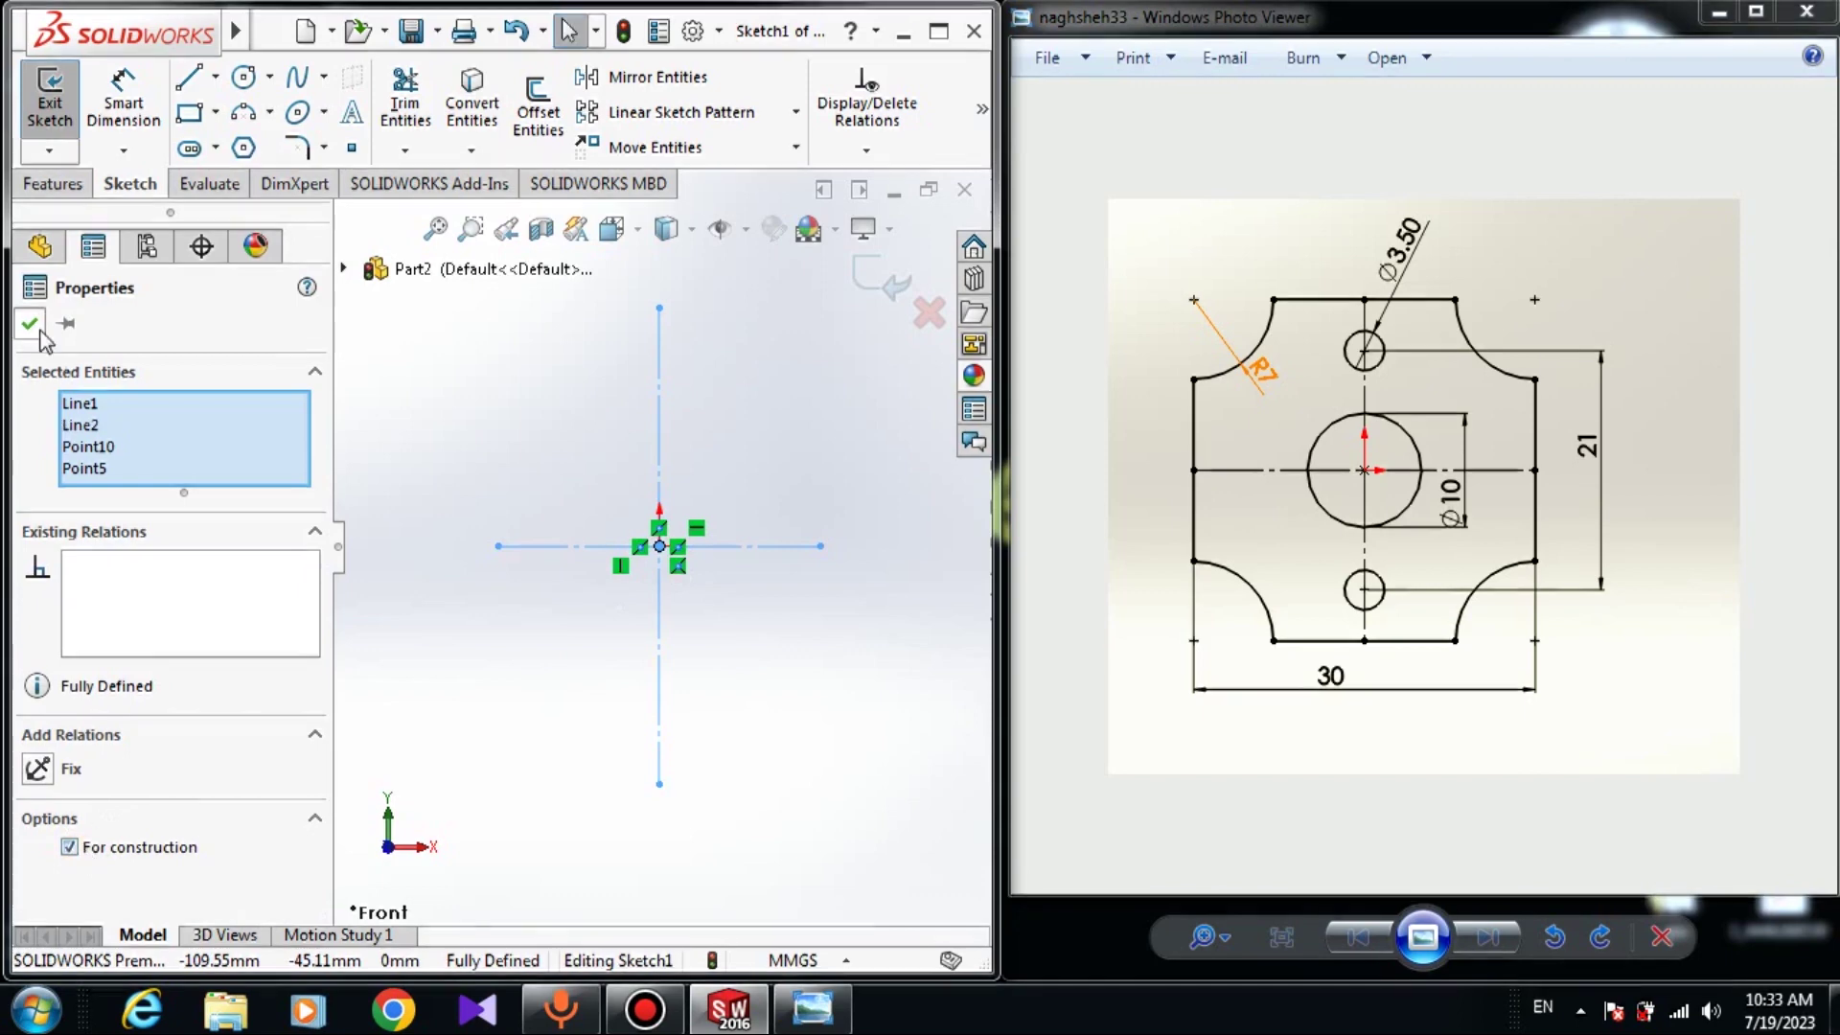
pyautogui.click(514, 574)
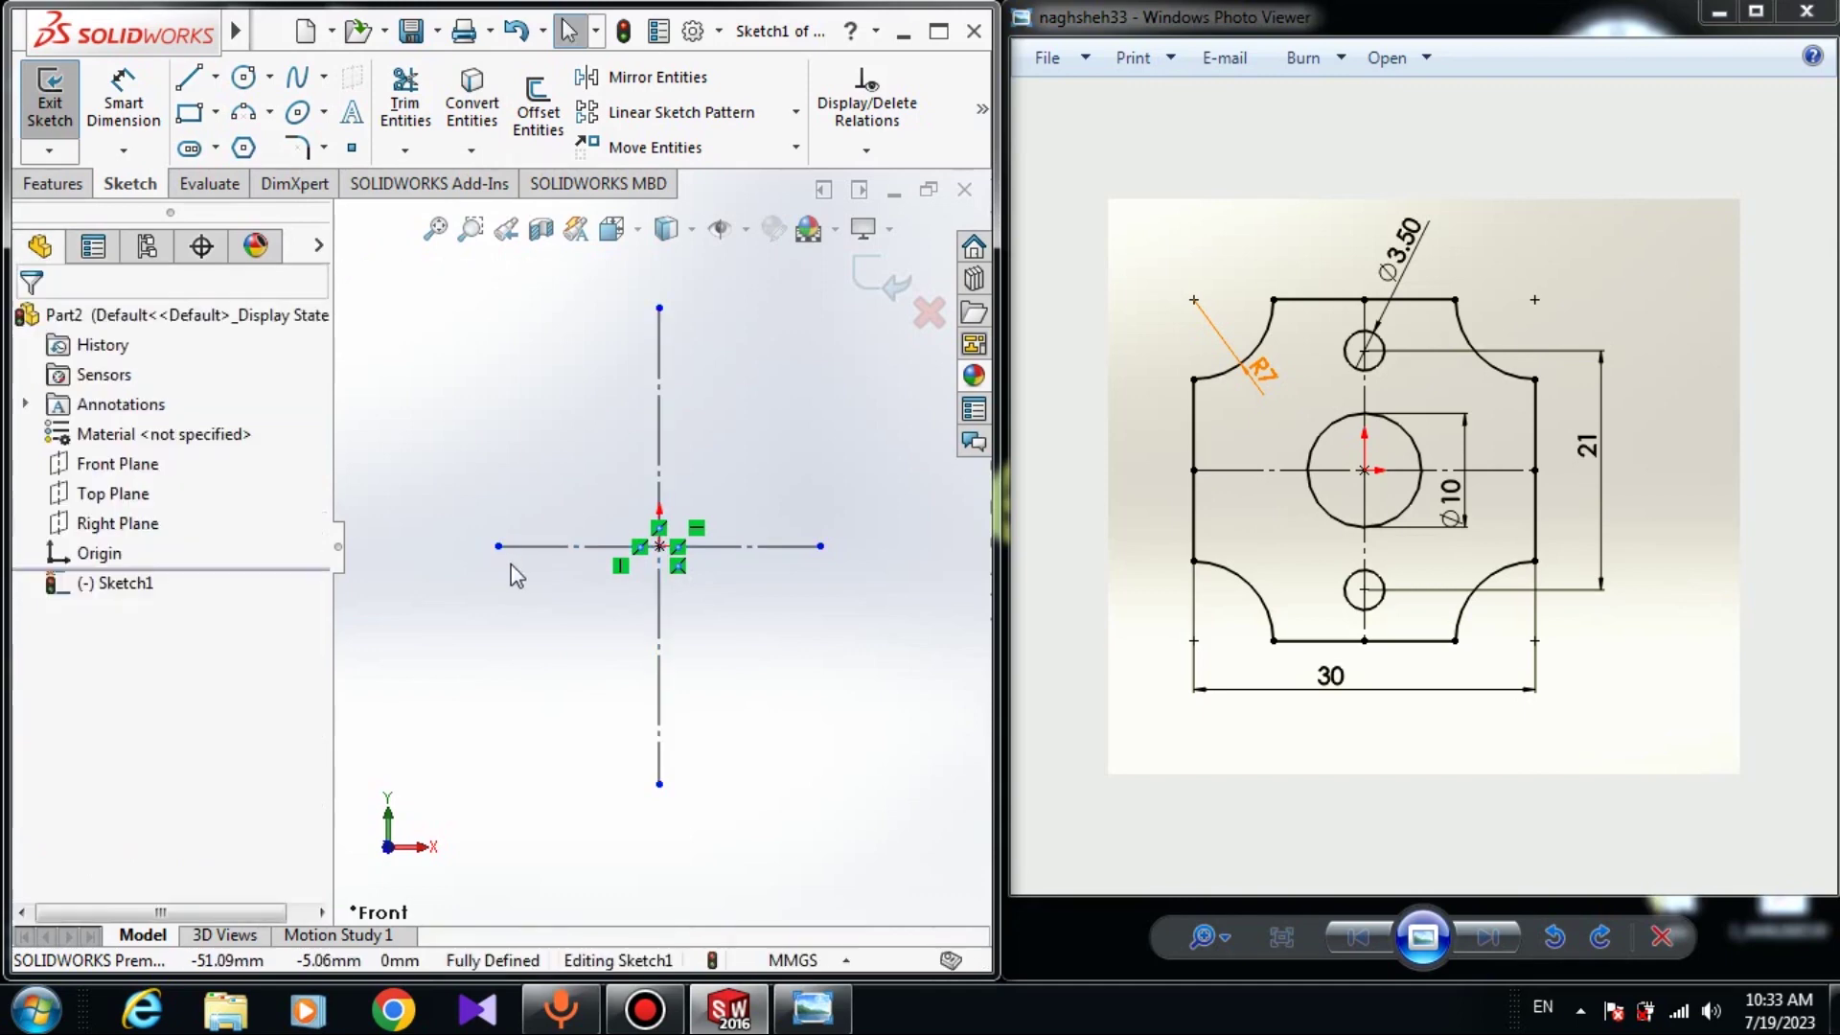
# Add an Equal relation between the vertical and horizontal centerlines.
pyautogui.click(658, 625)
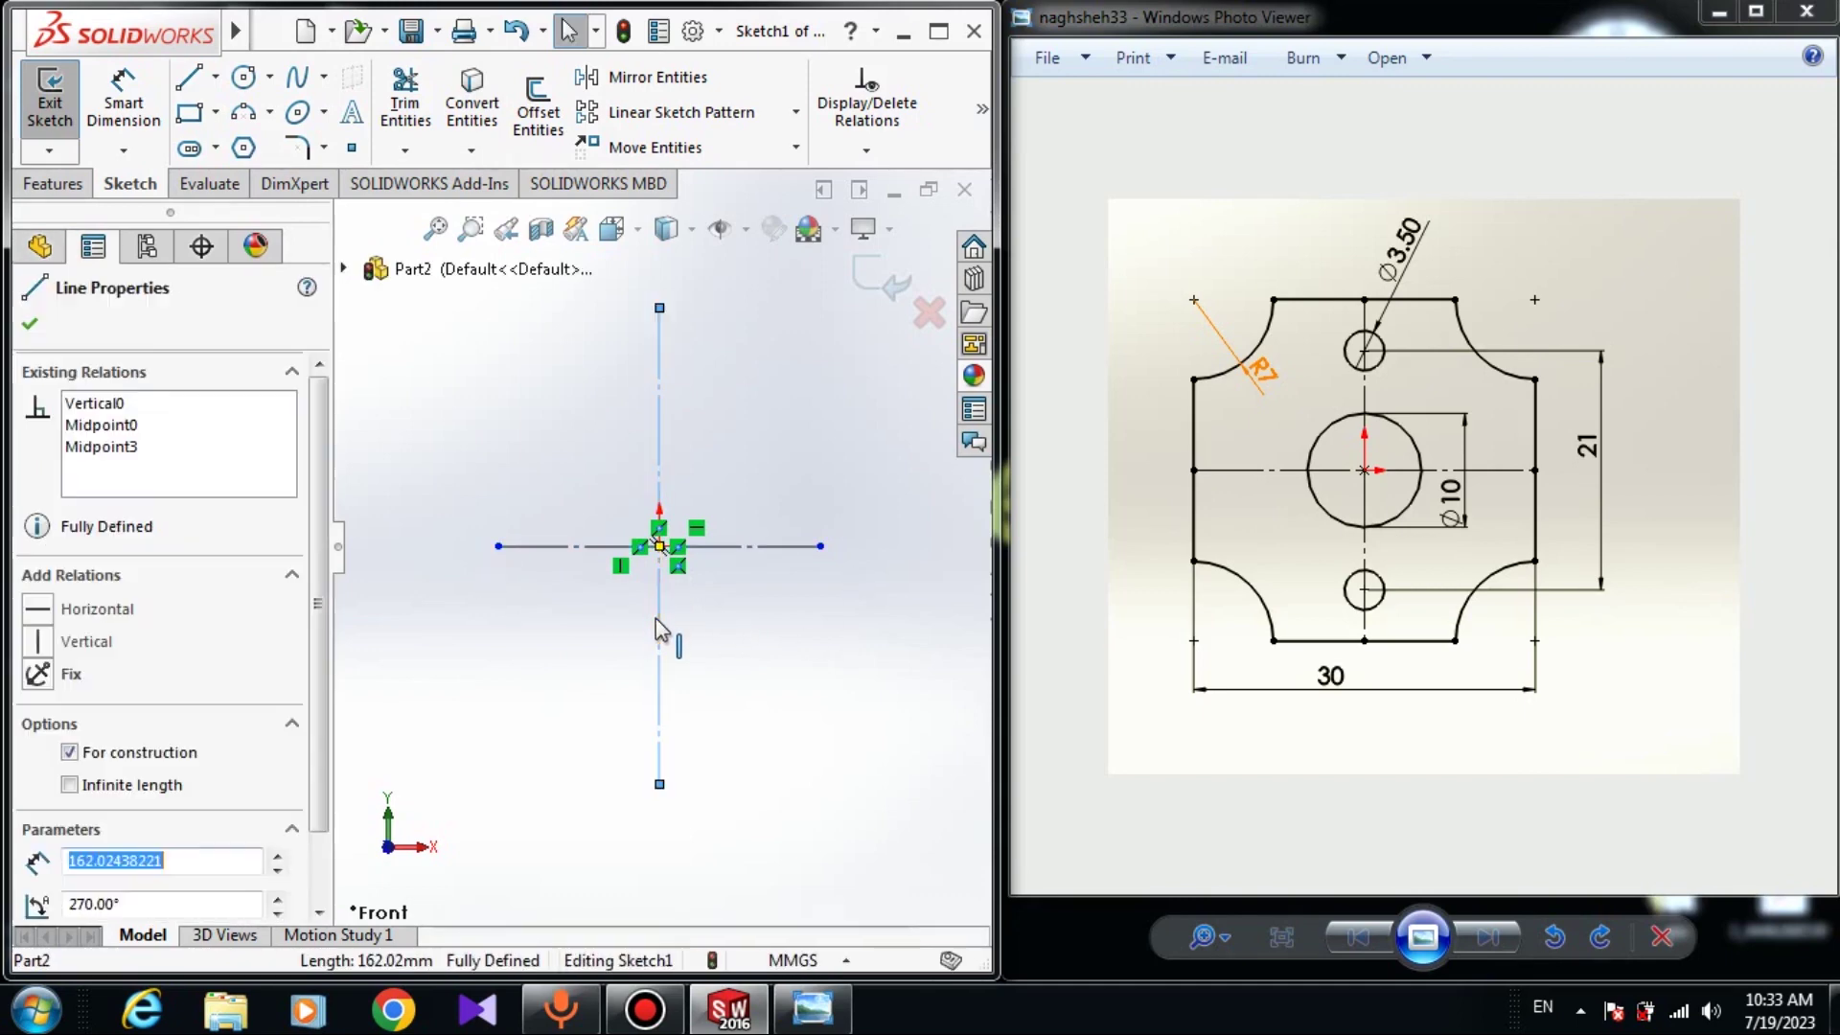
pyautogui.keyDown('ctrl'); pyautogui.click(602, 548); pyautogui.keyUp('ctrl')
pyautogui.click(35, 922)
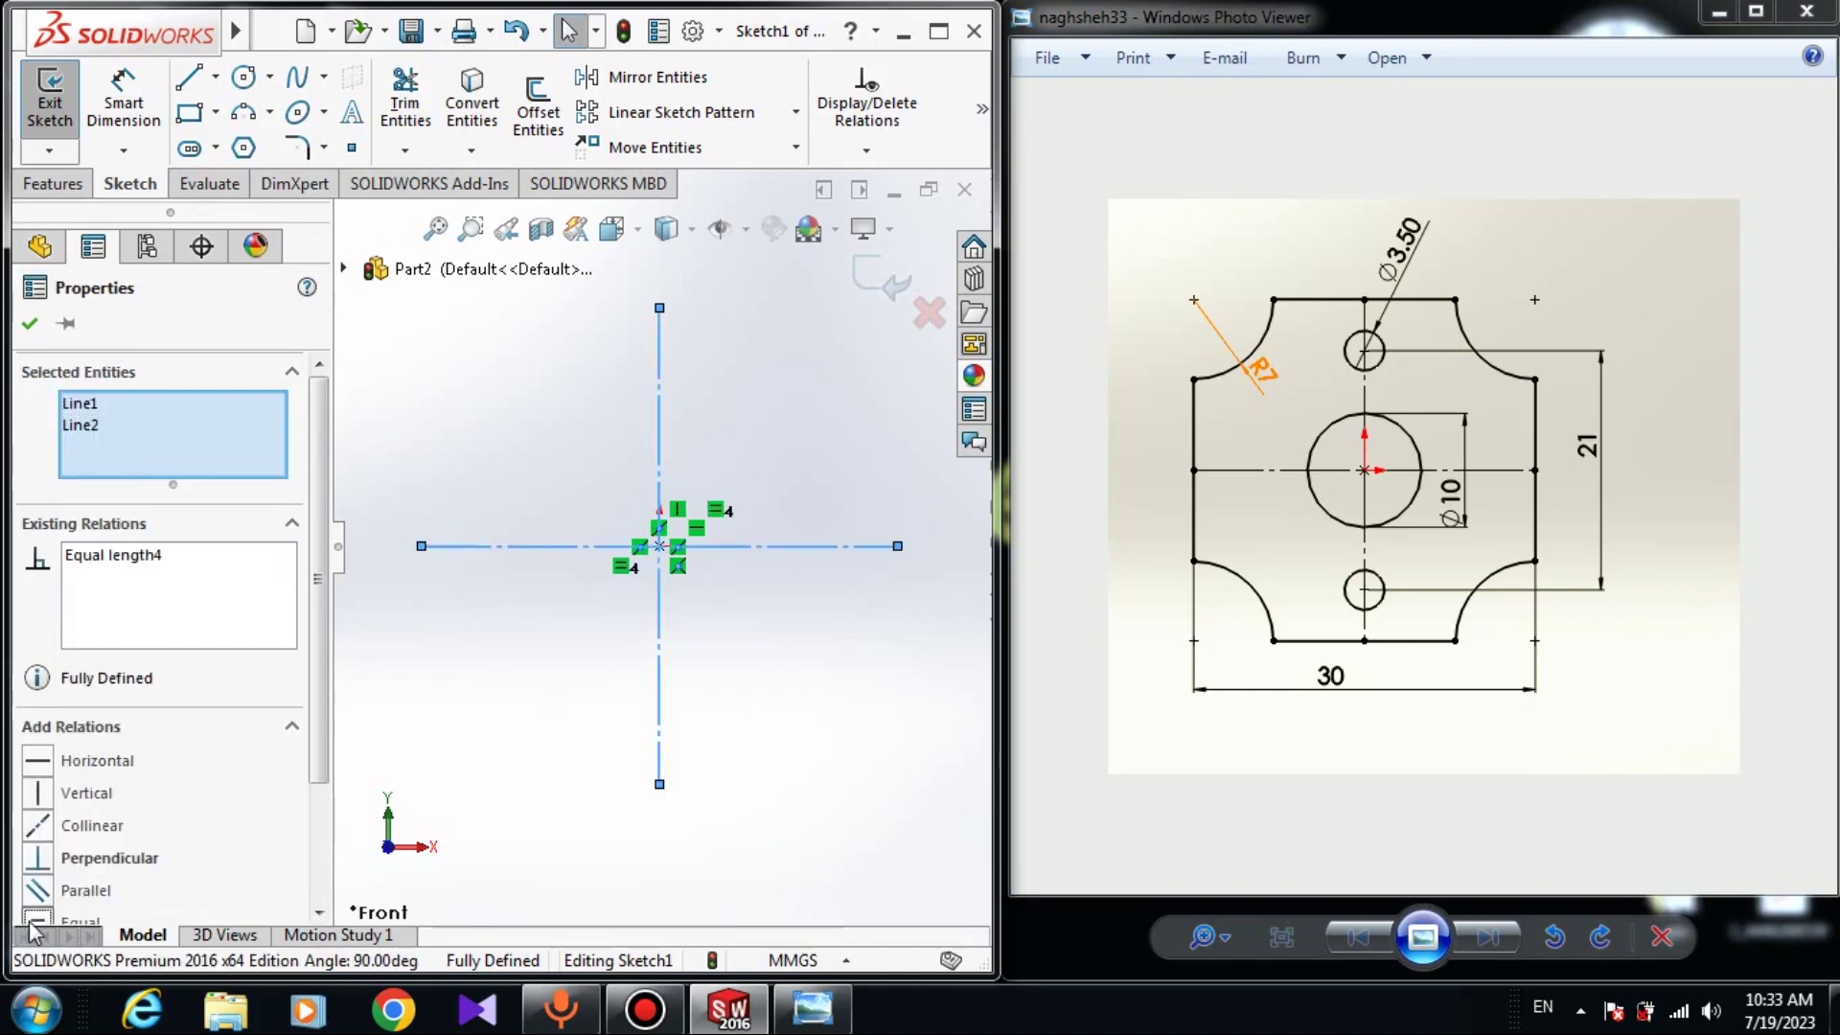
pyautogui.click(30, 323)
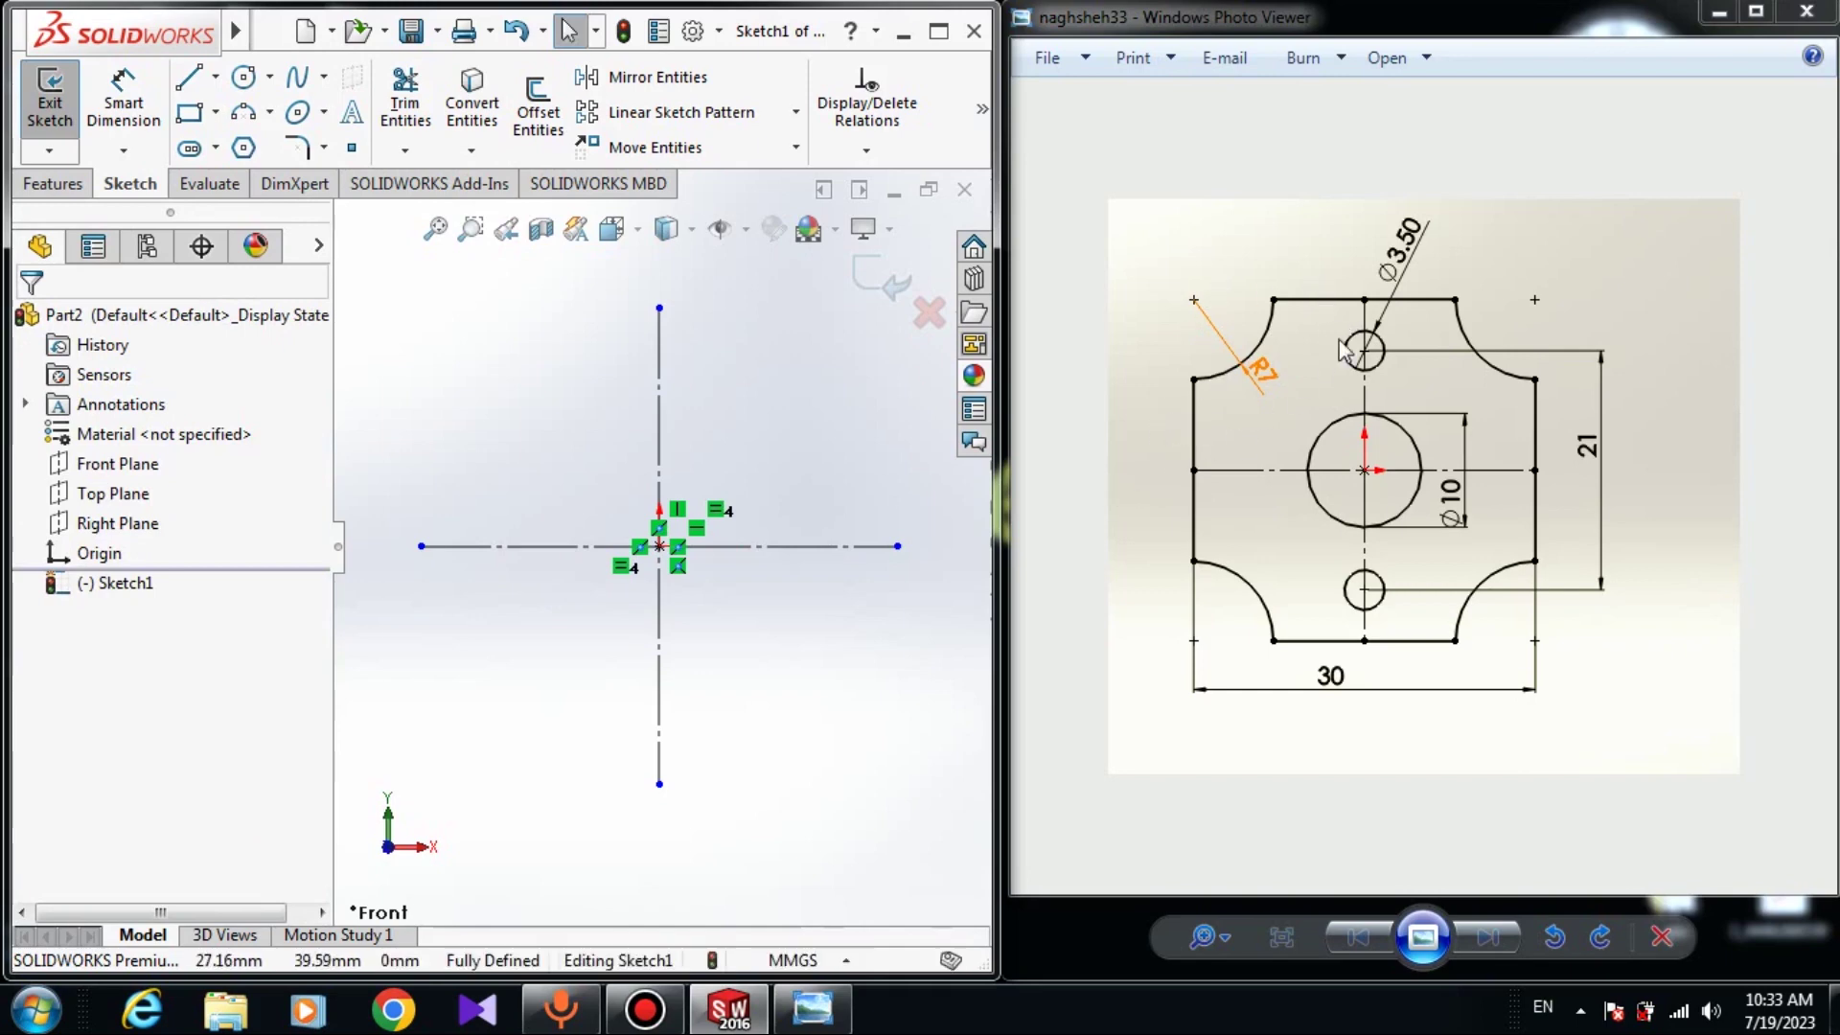
# Draw a short vertical line upward from the left endpoint of the horizontal centerline.
pyautogui.click(189, 76)
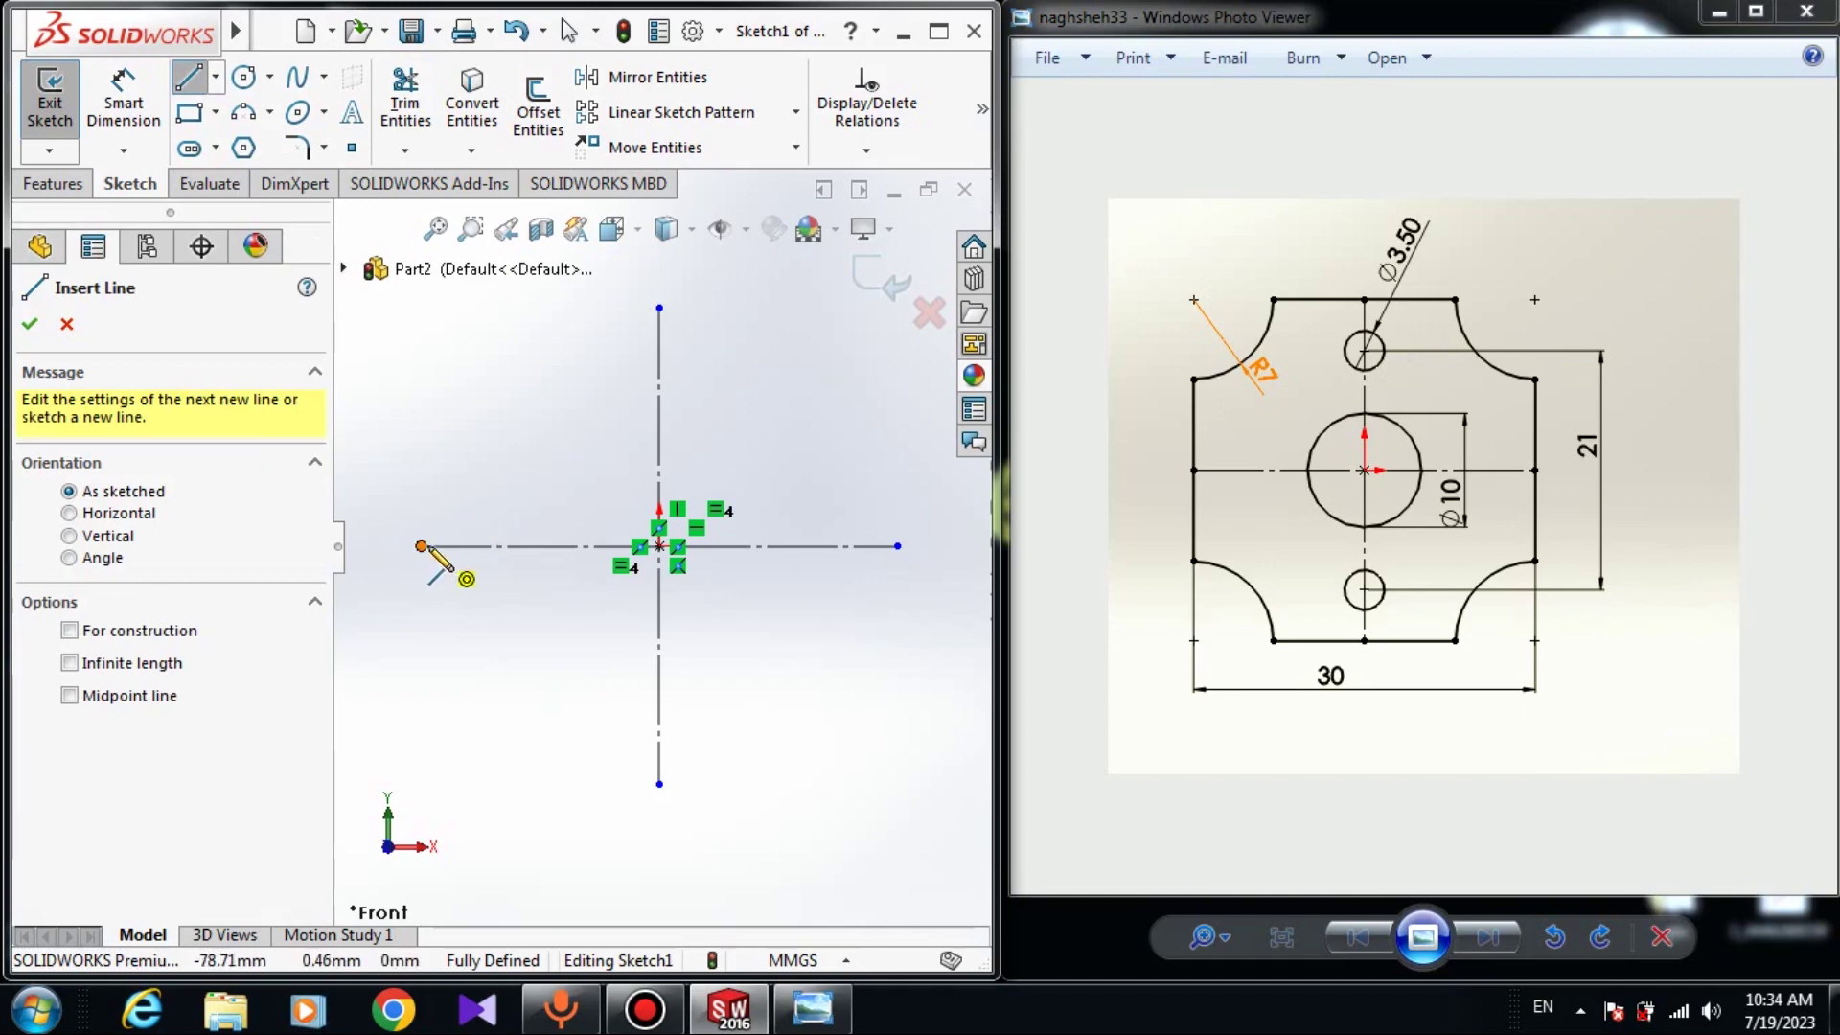
pyautogui.click(422, 546)
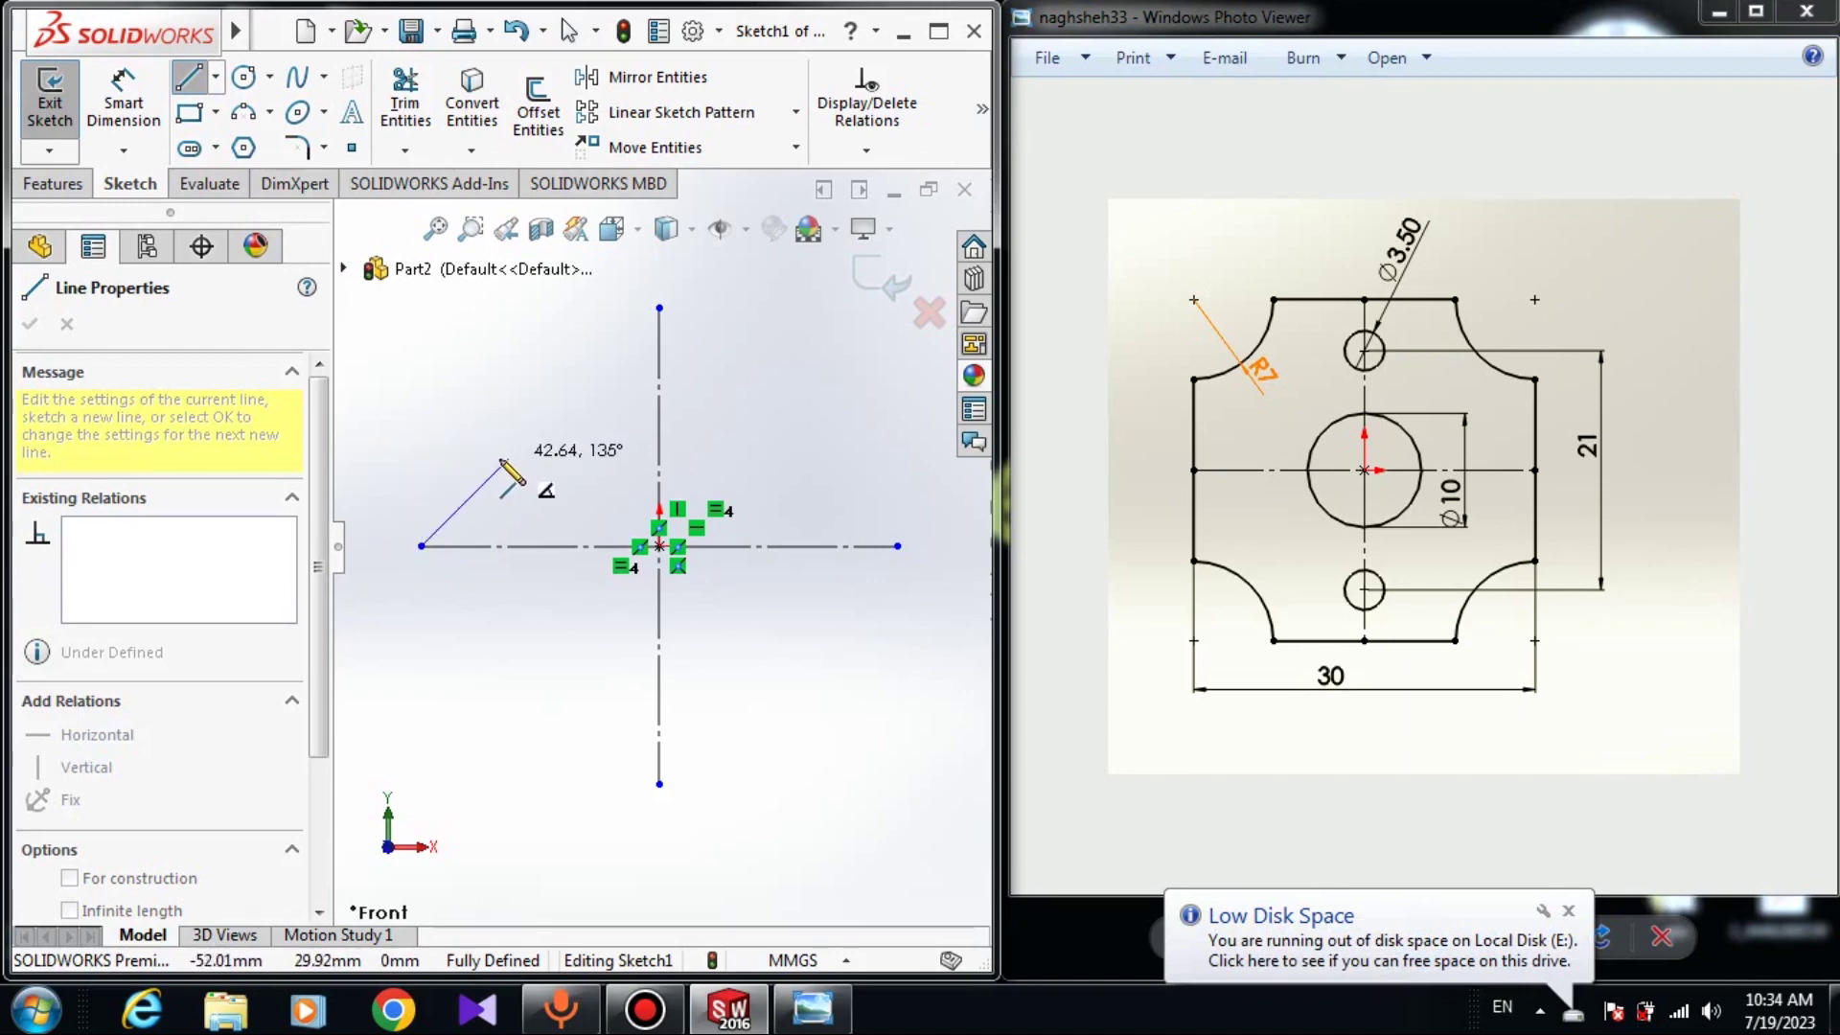
pyautogui.click(422, 445)
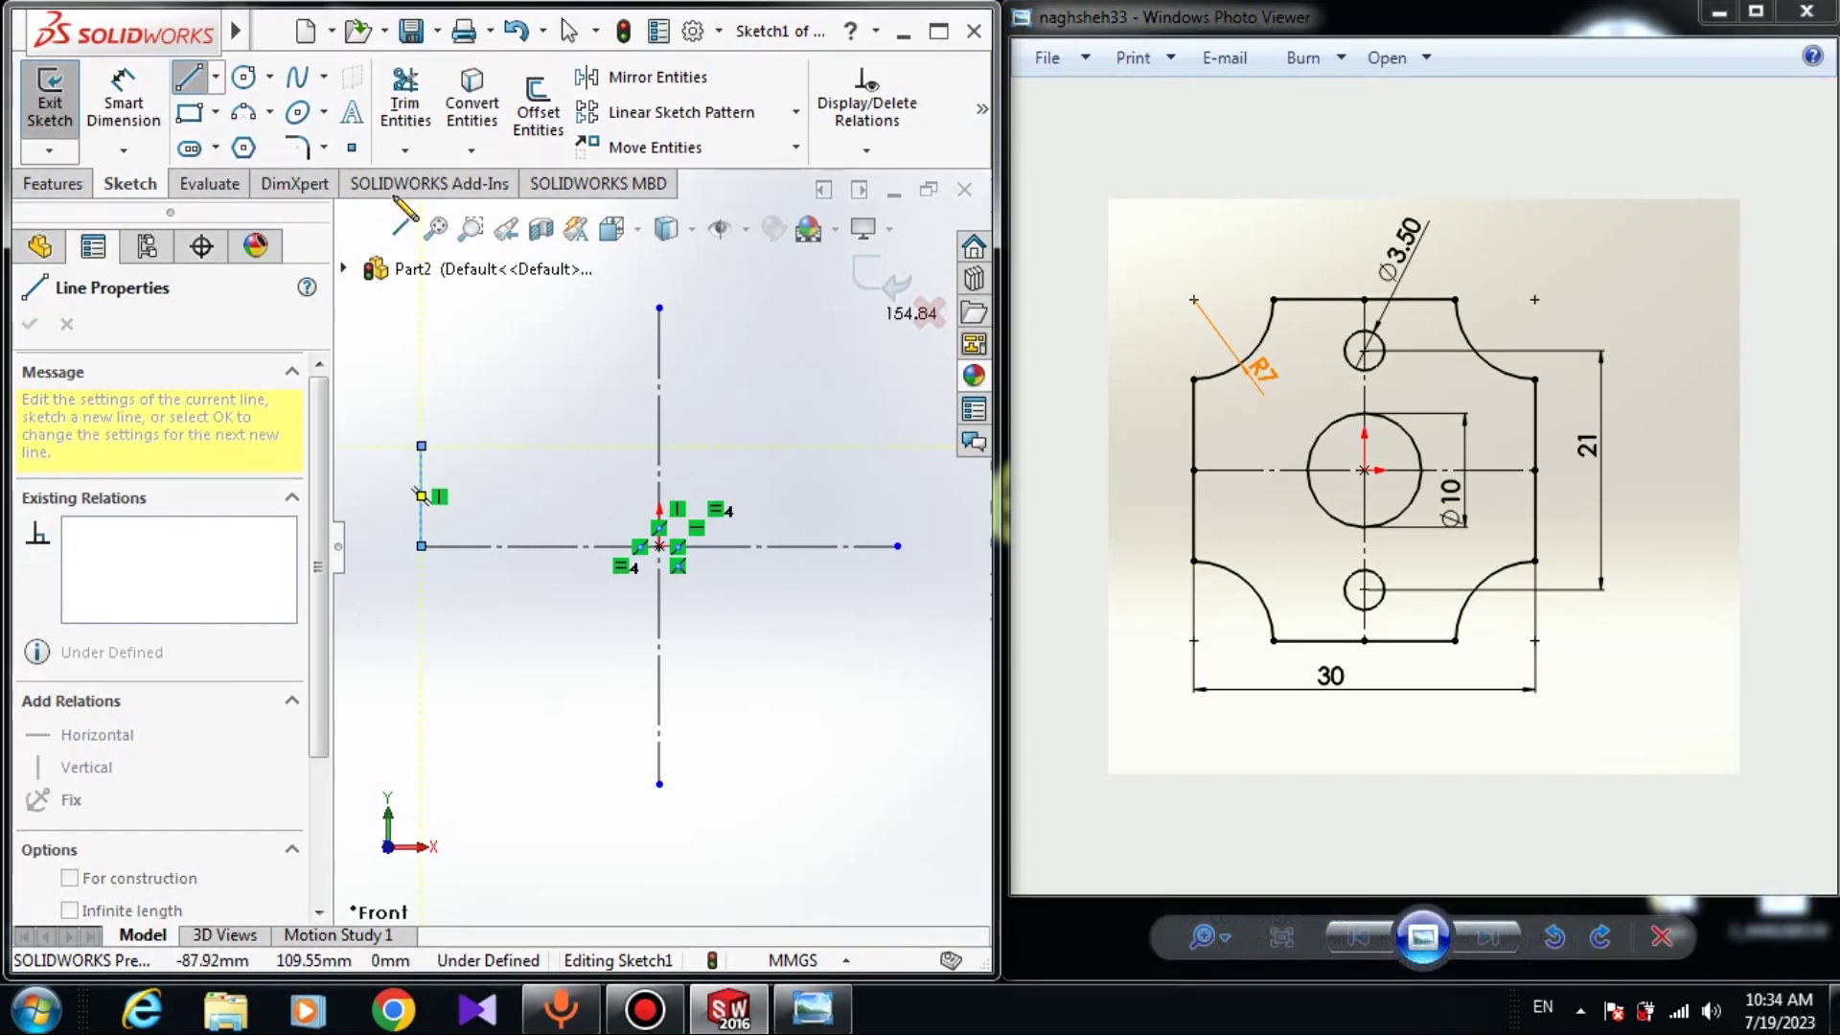
# Draw a 3-point arc for the upper-left corner notch, ending at the short vertical line's top and curving inward toward the origin.
pyautogui.click(244, 112)
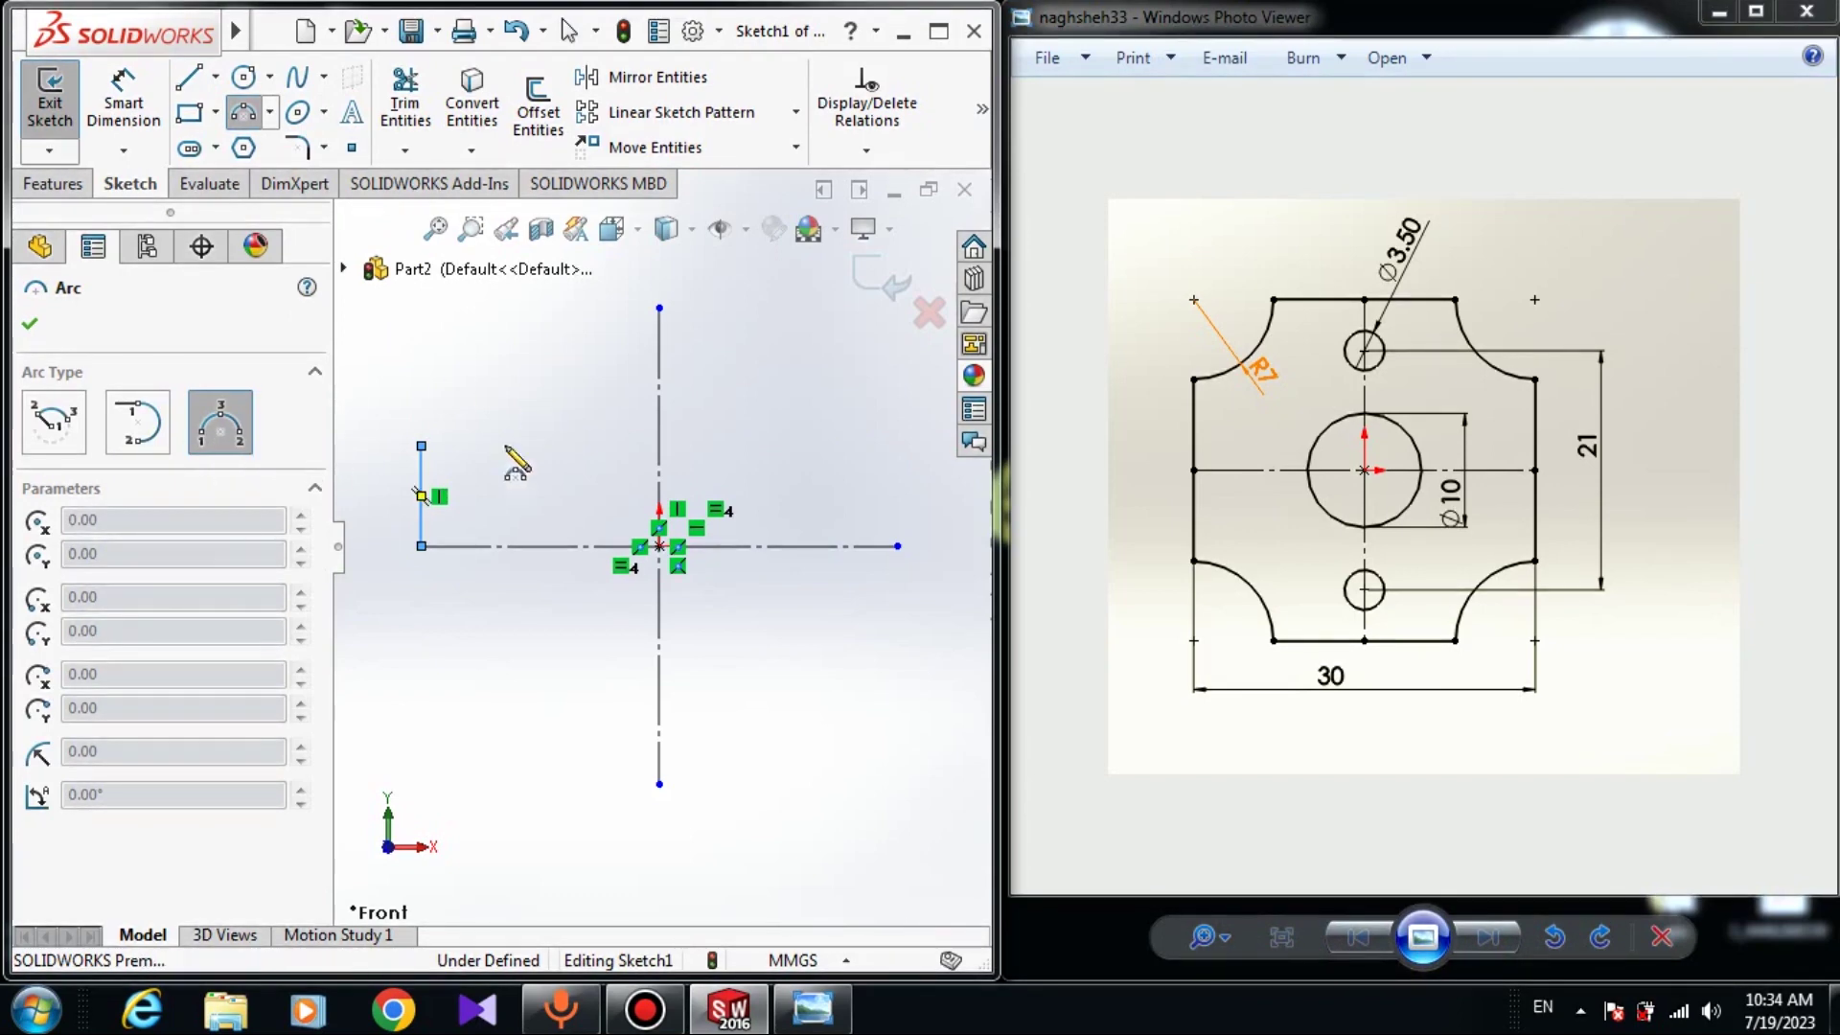
pyautogui.scroll(-1, 450, 503)
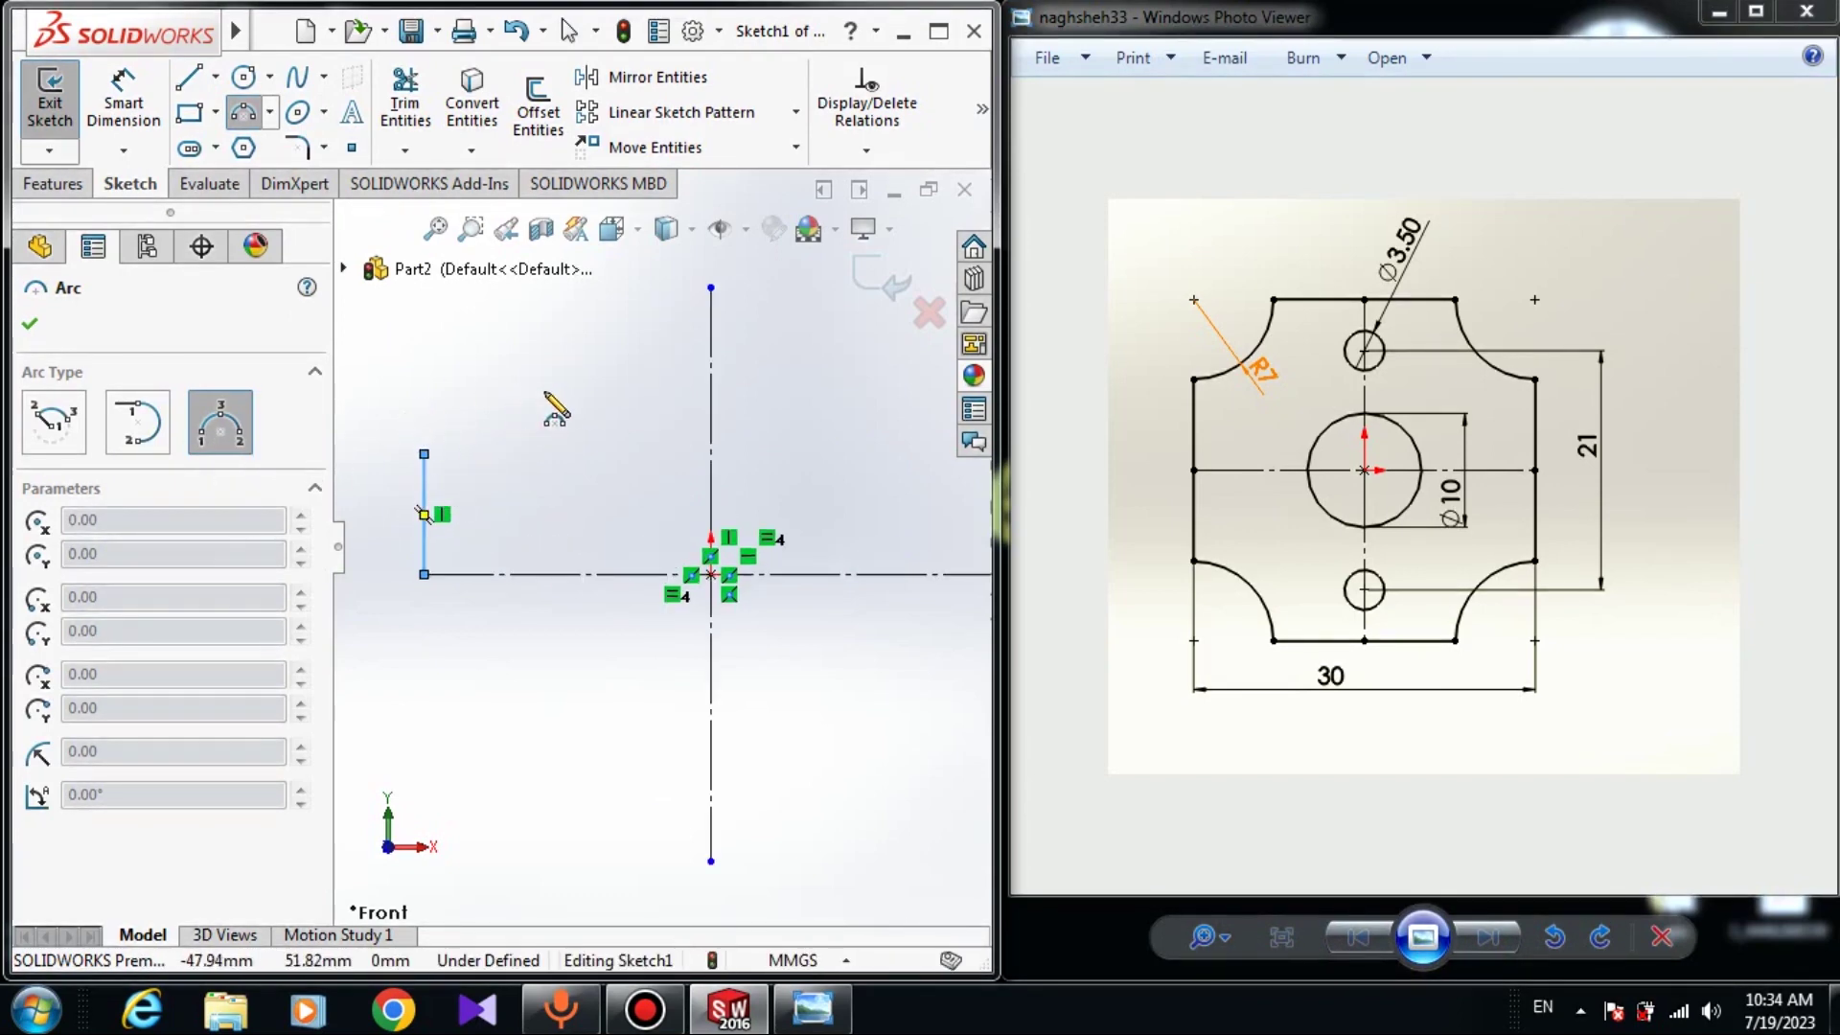
pyautogui.click(553, 361)
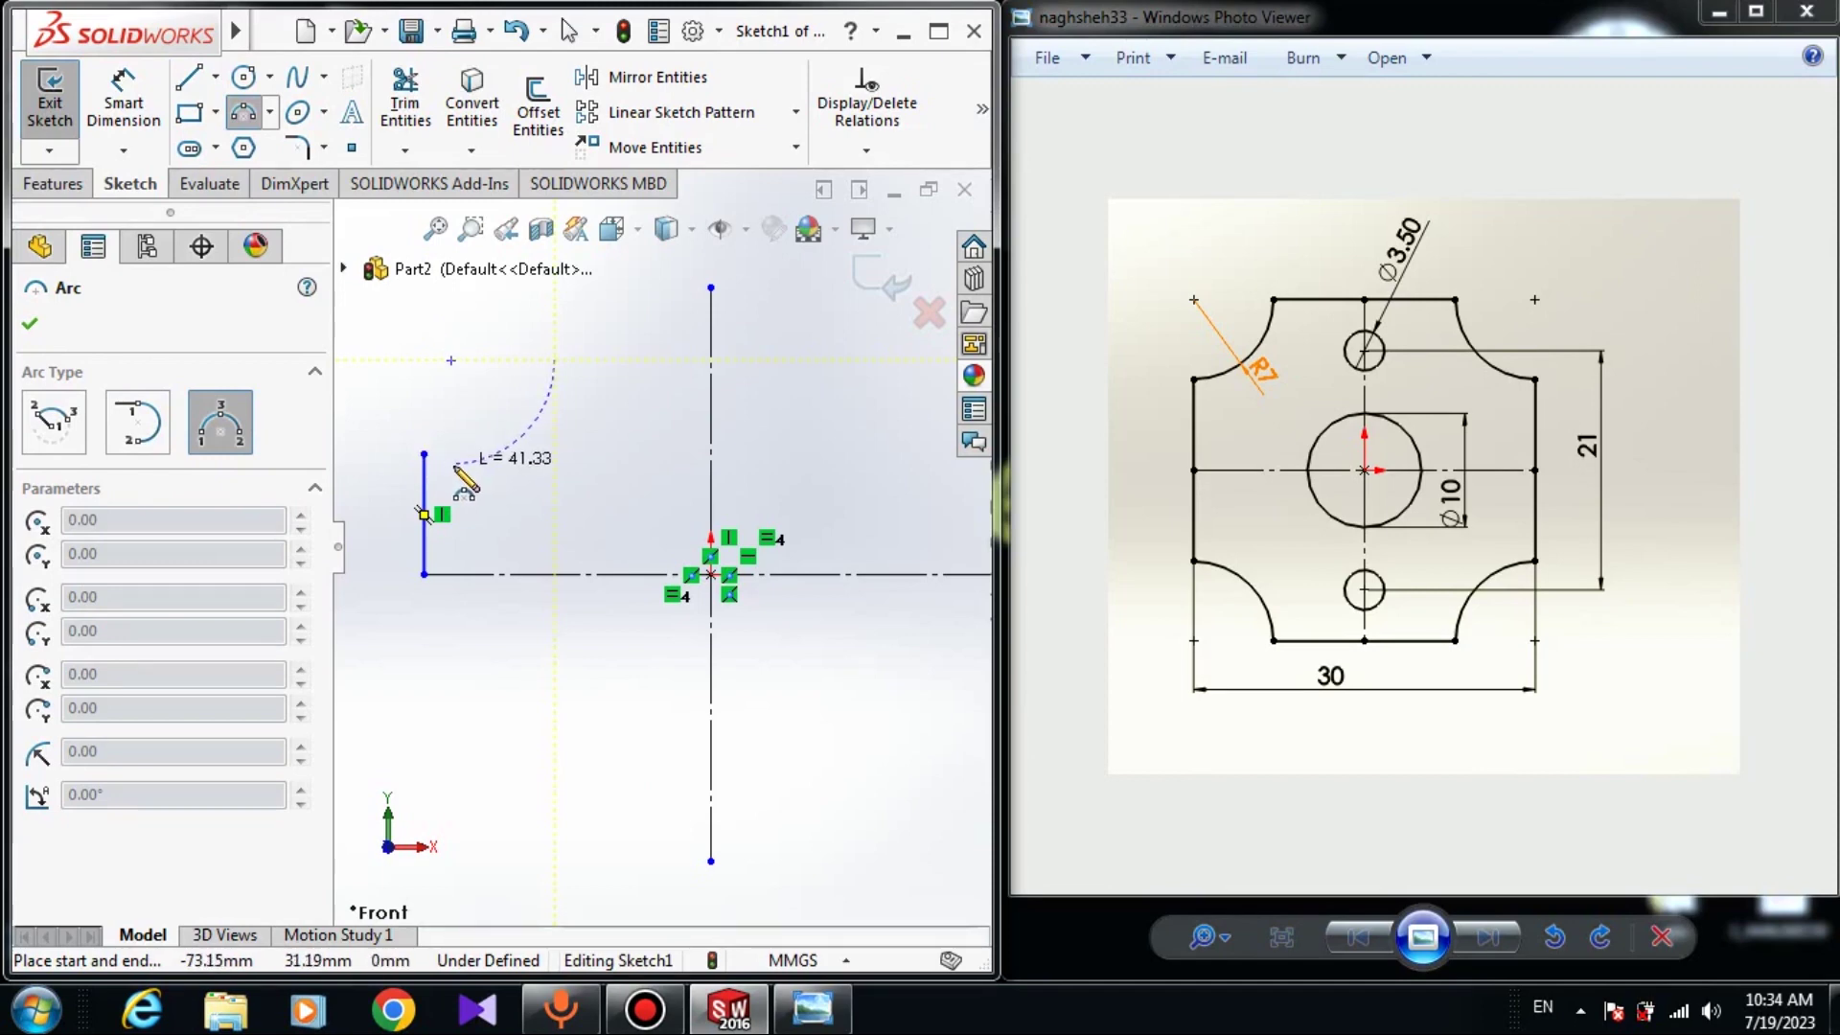
pyautogui.click(424, 453)
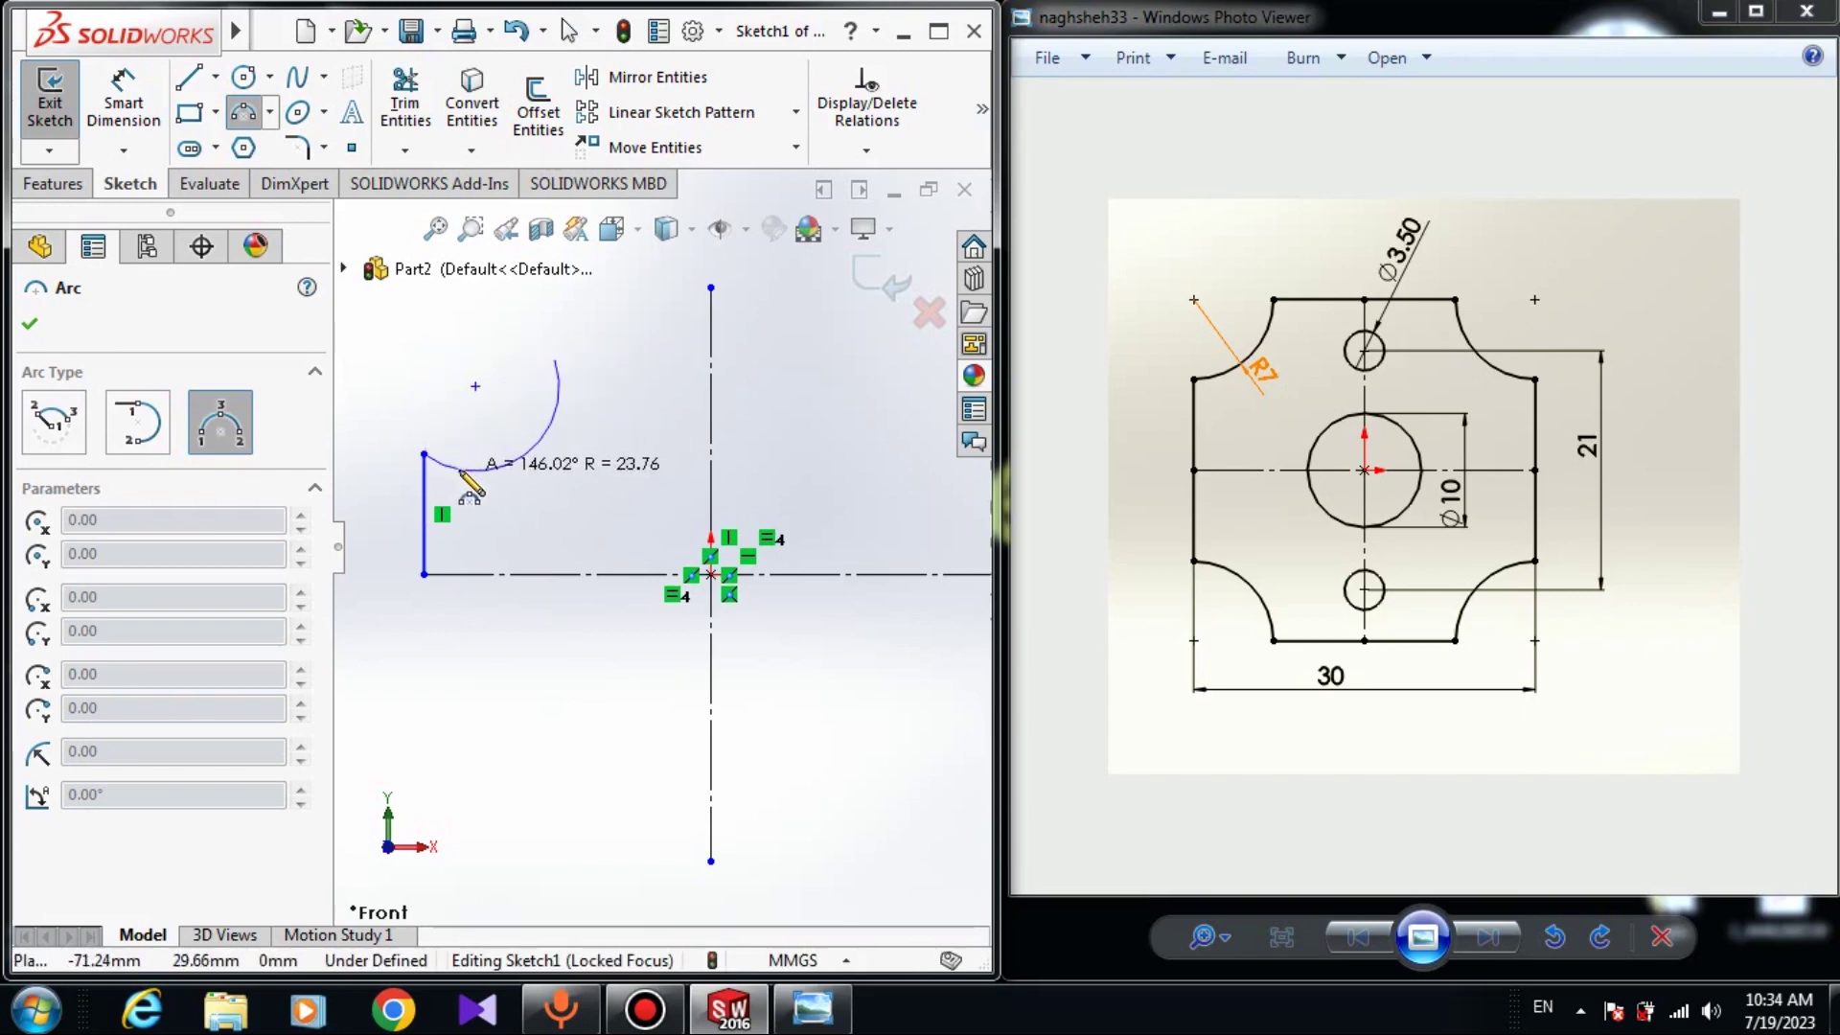
pyautogui.click(484, 466)
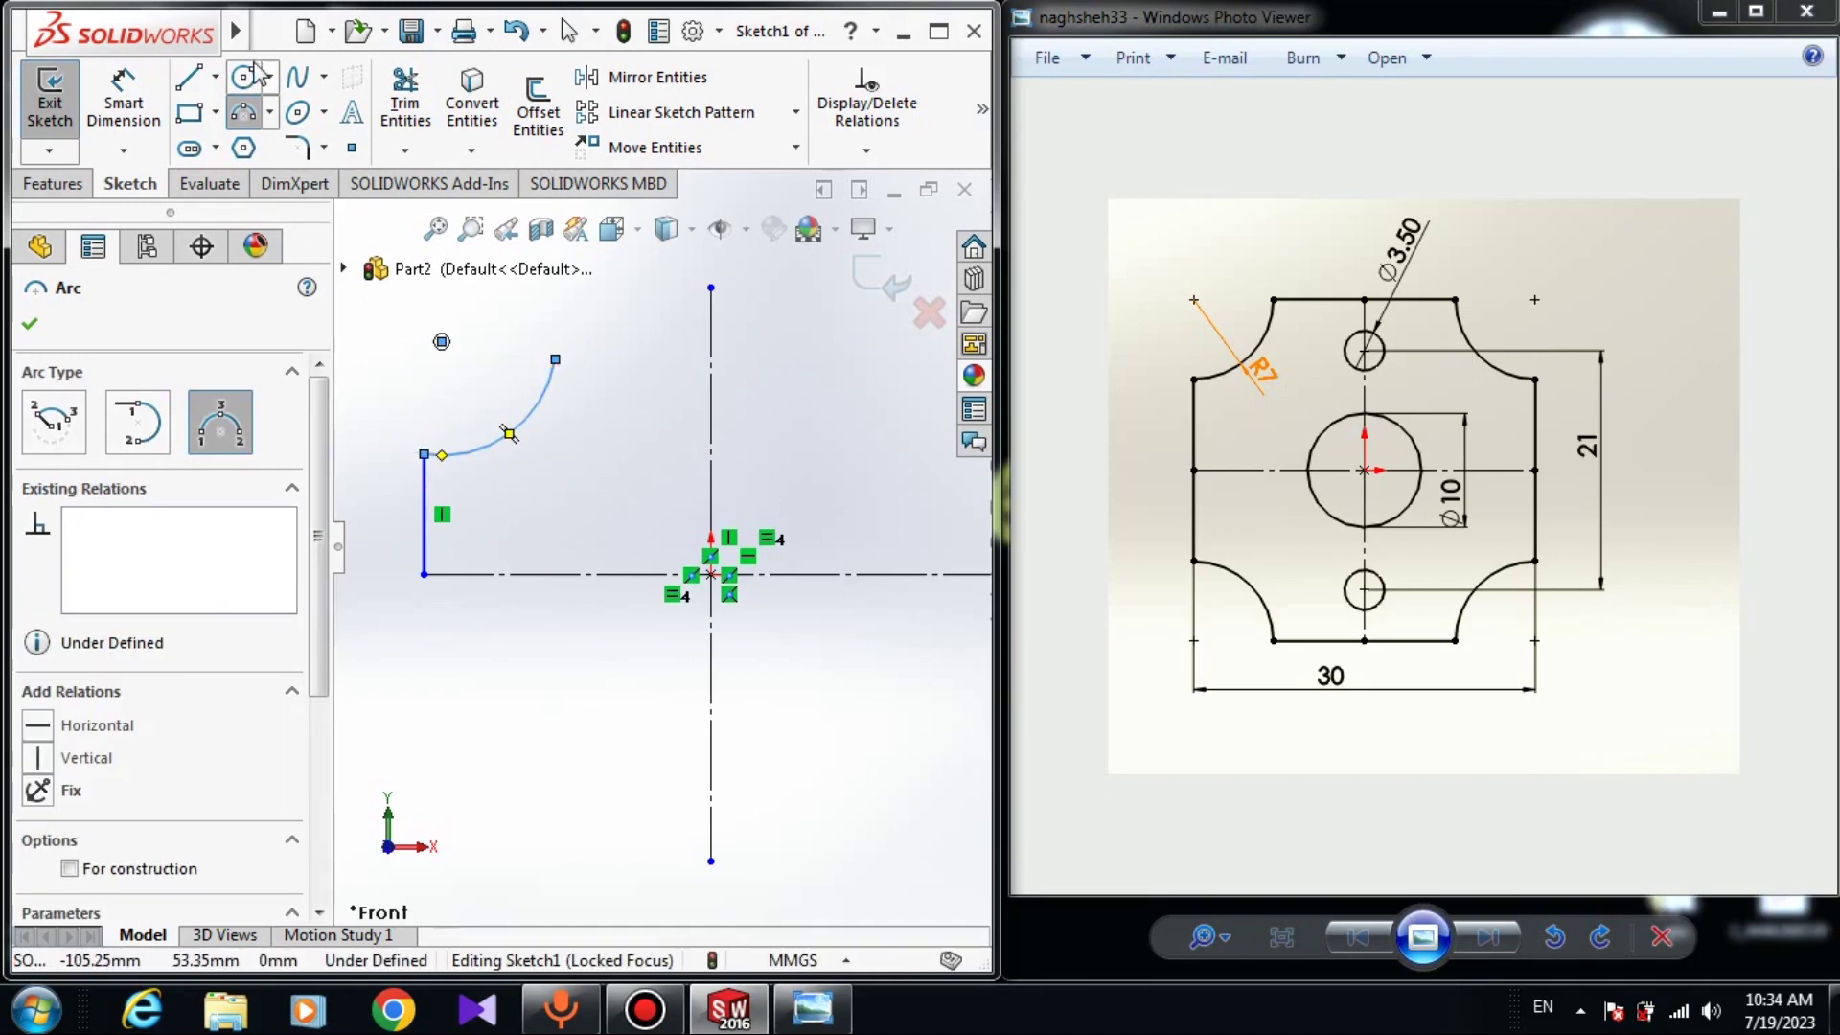
# Draw a line from the arc's upper endpoint to the top endpoint of the vertical centerline.
pyautogui.click(188, 77)
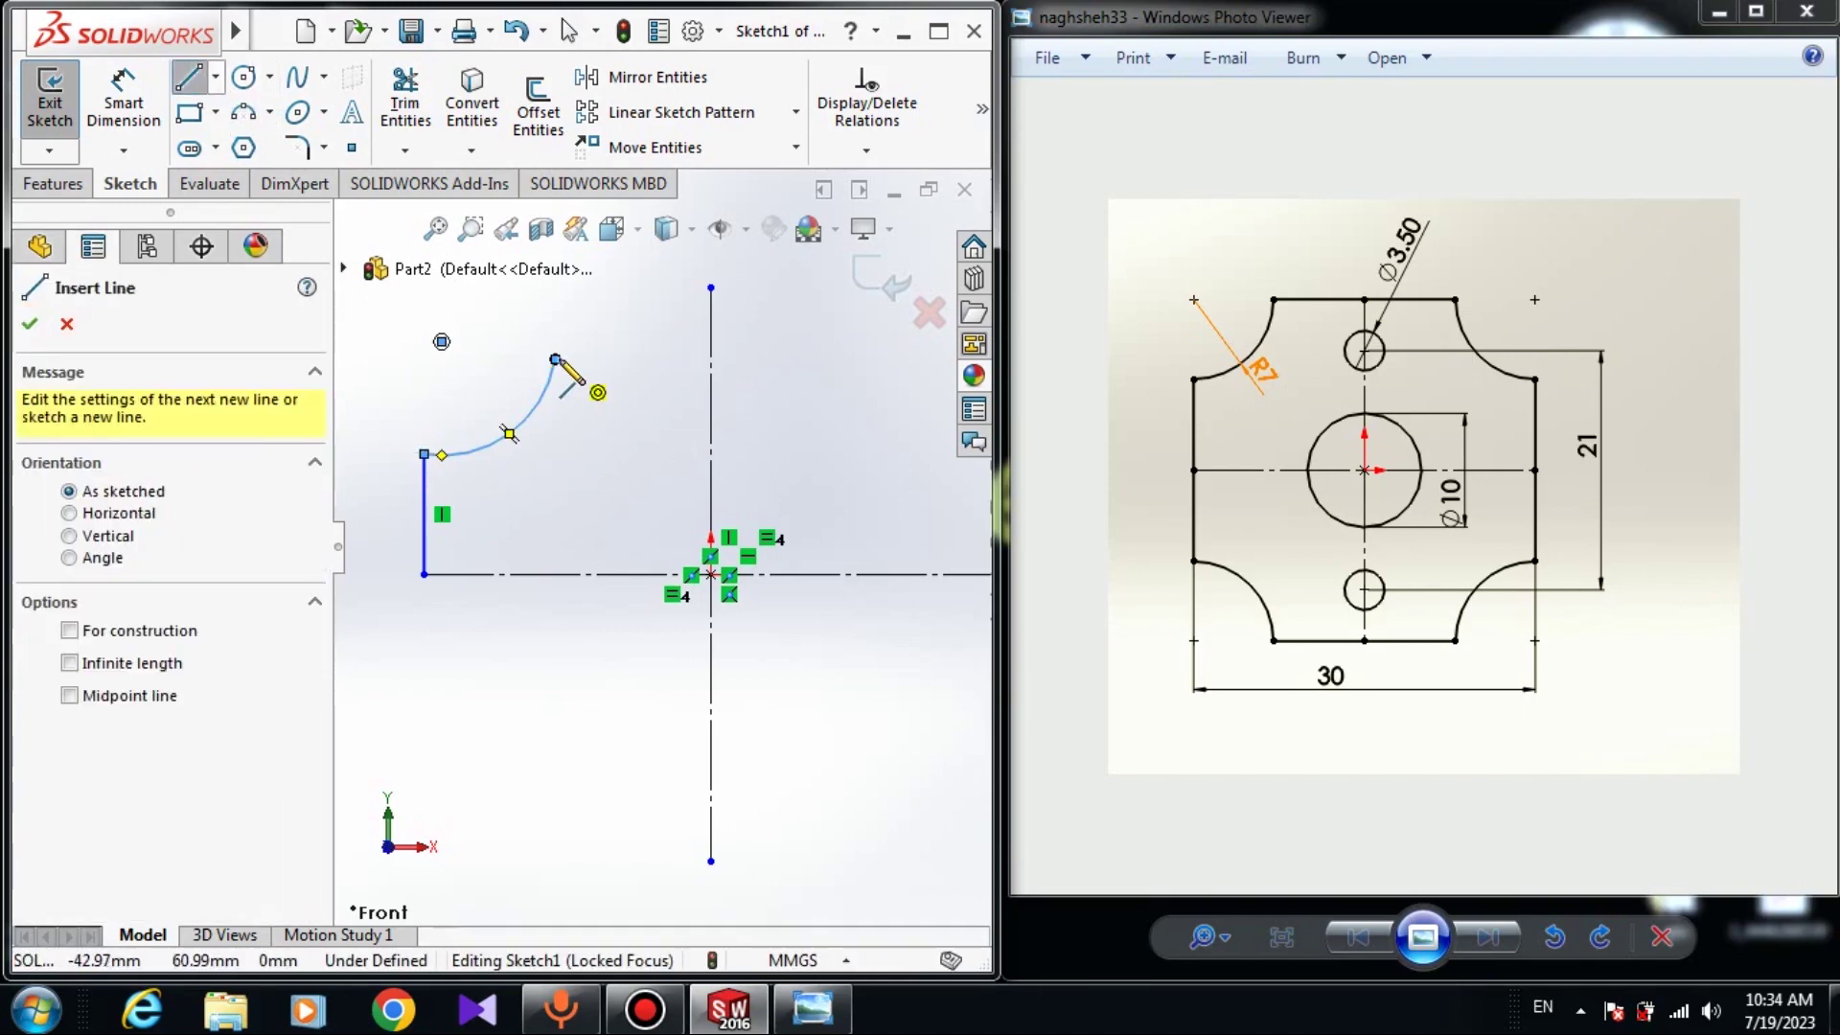
pyautogui.click(556, 360)
pyautogui.click(711, 288)
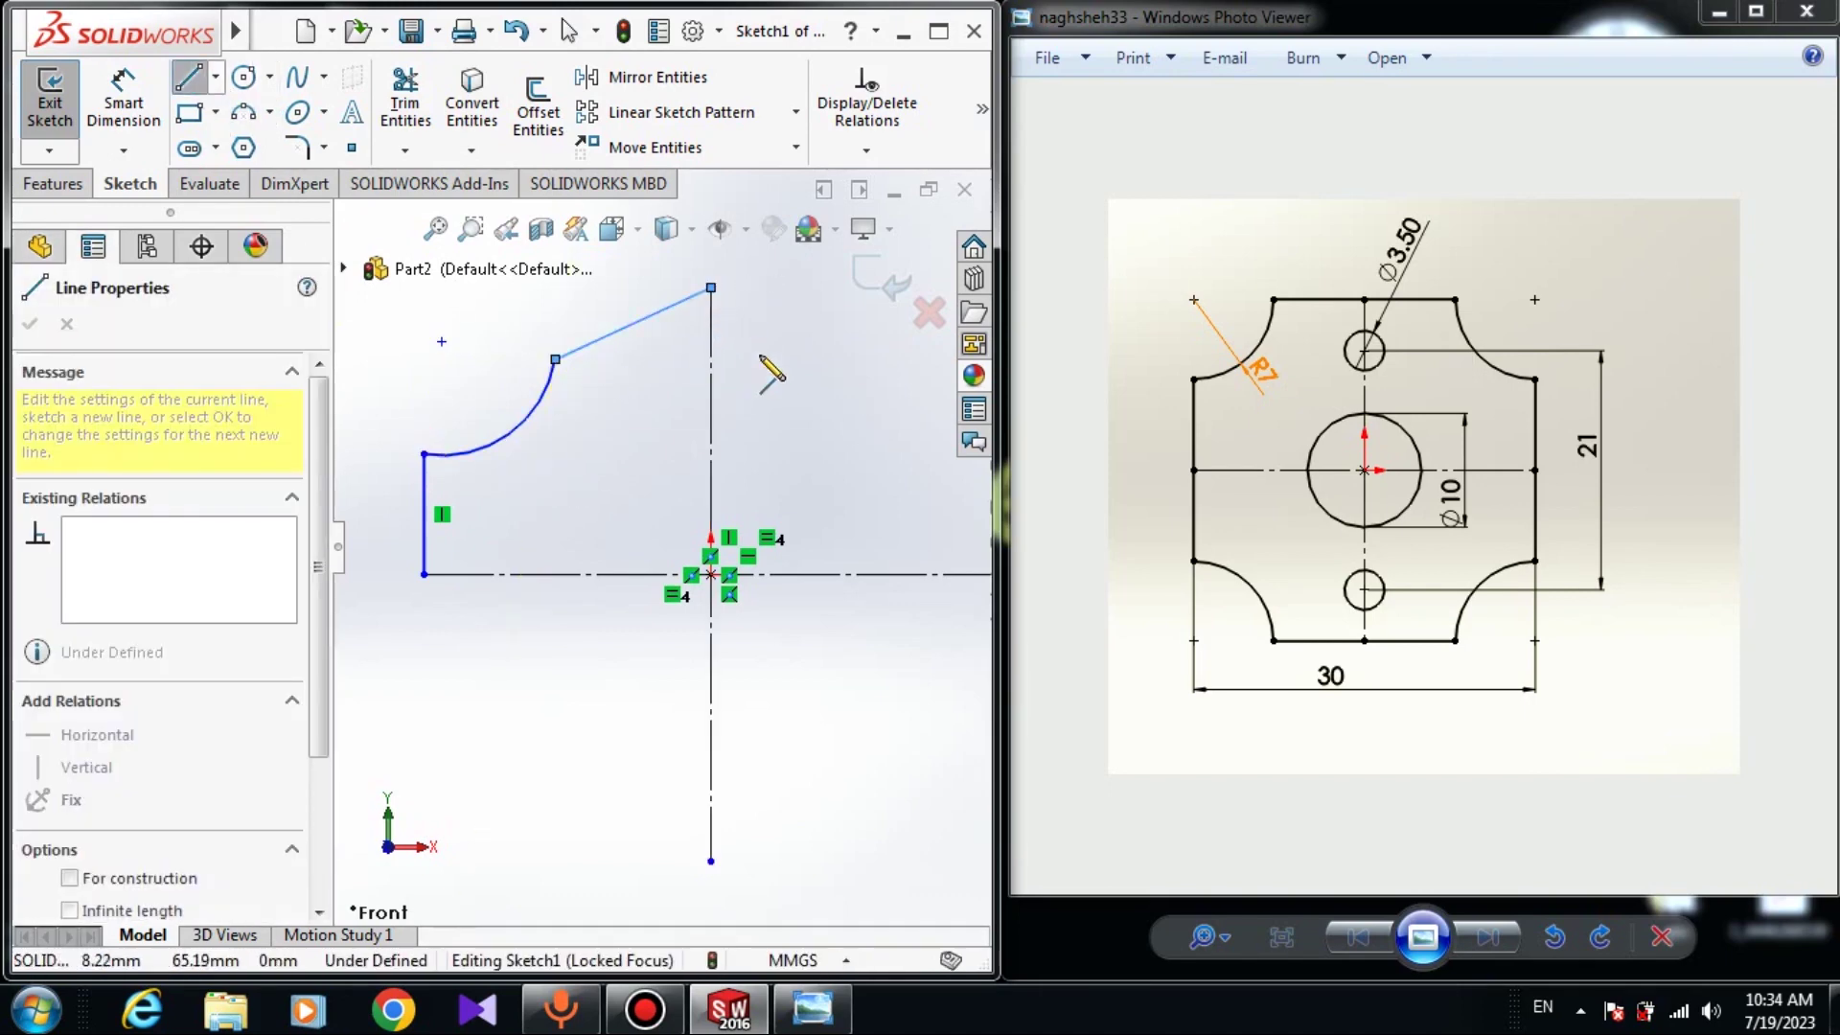
pyautogui.rightClick(784, 360)
pyautogui.click(834, 374)
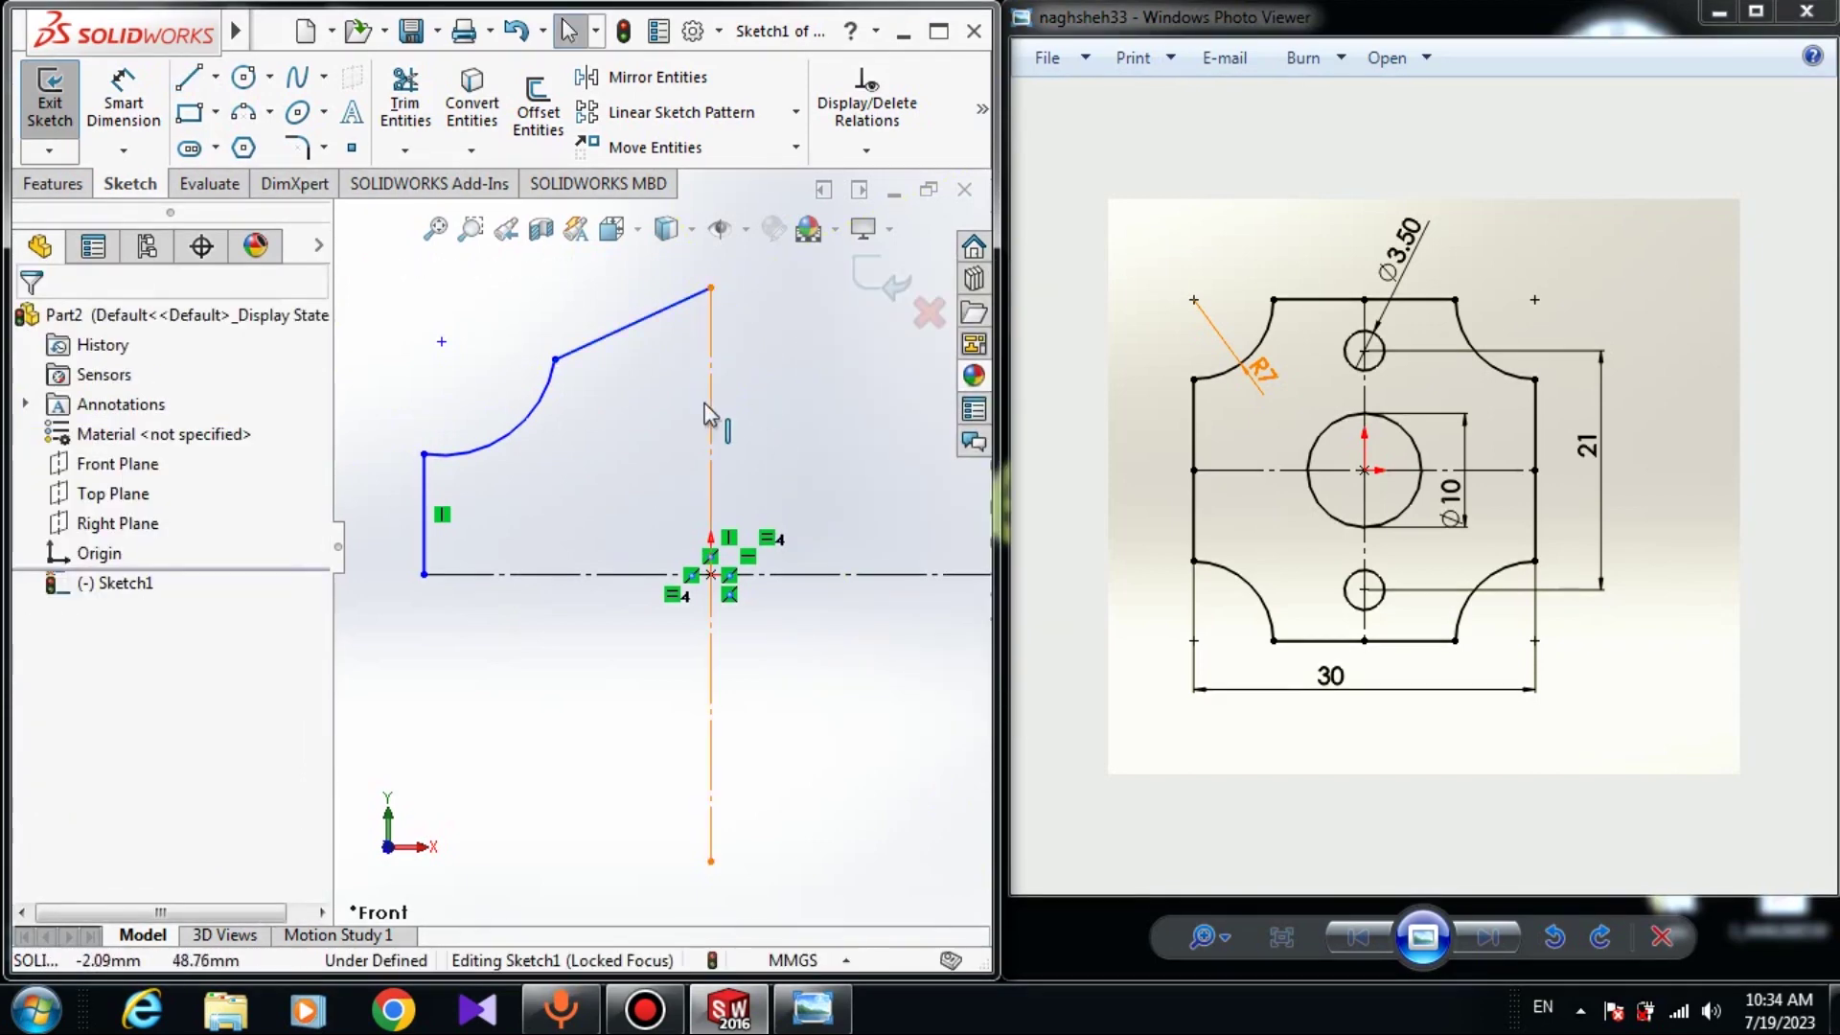
pyautogui.click(654, 316)
pyautogui.click(801, 401)
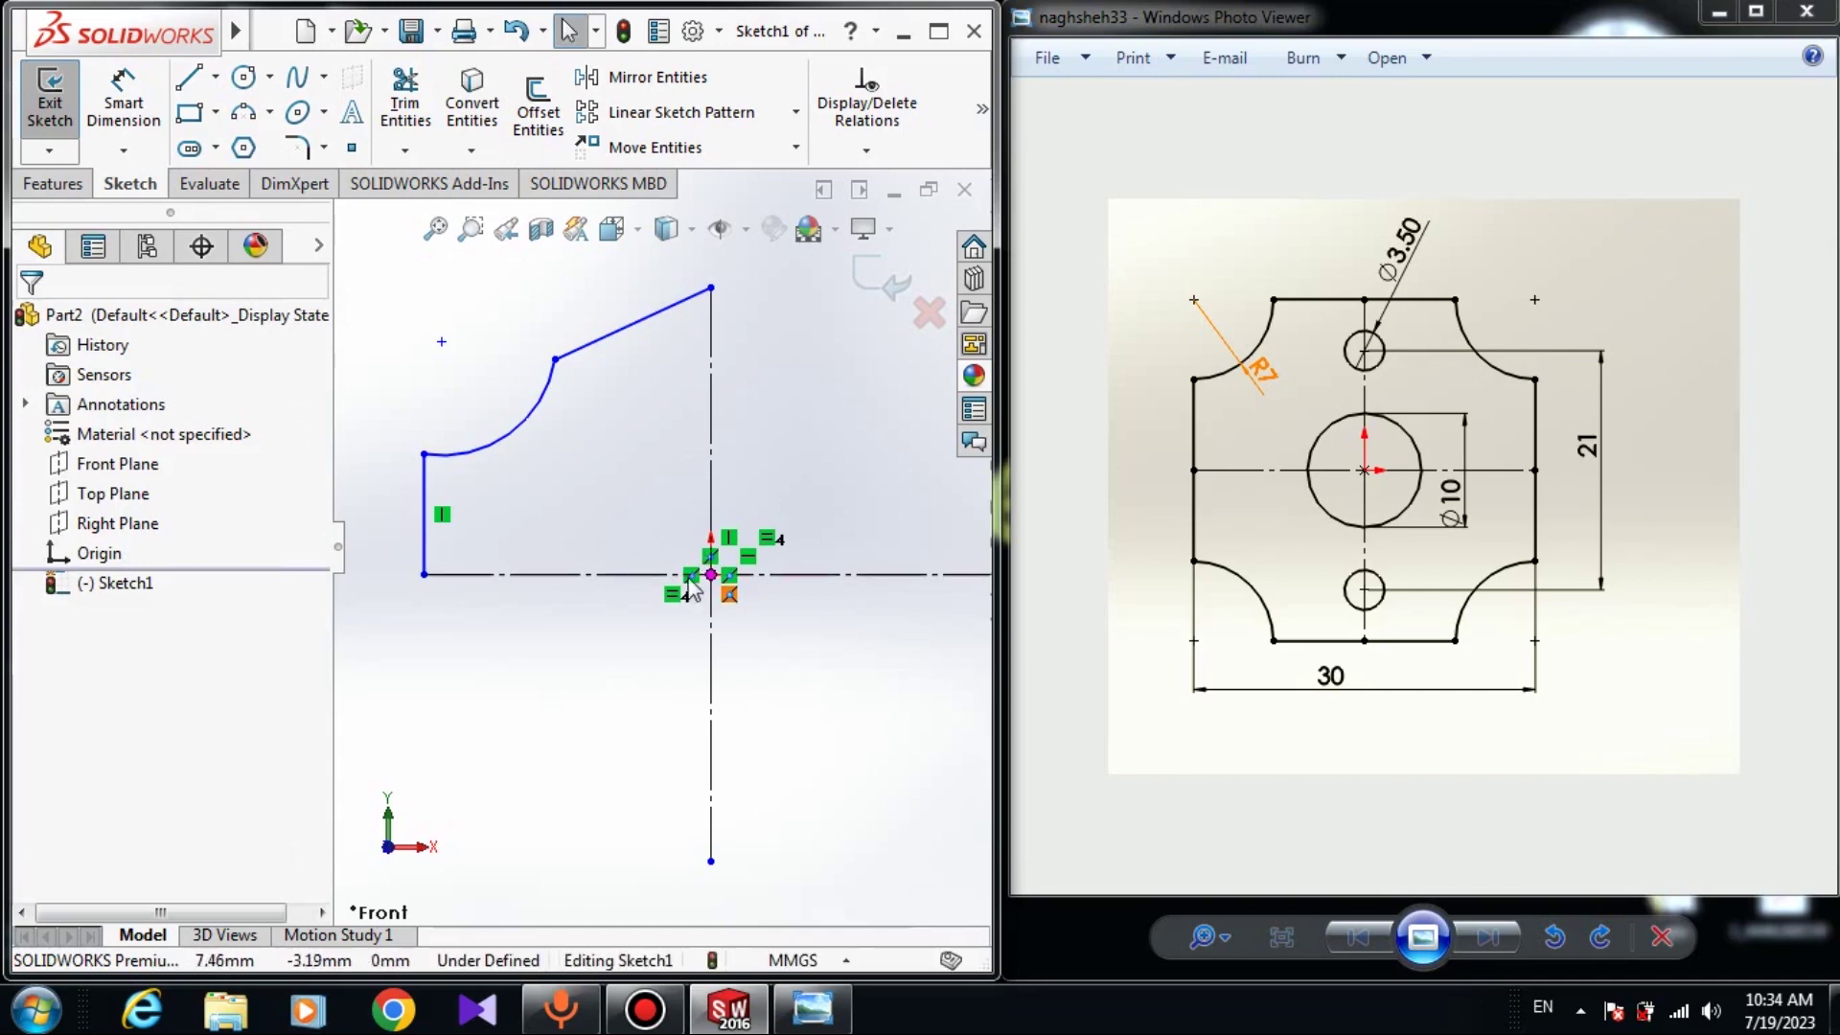
# Add a Horizontal relation to the slanted line between the notch arc and the vertical centerline.
pyautogui.click(635, 324)
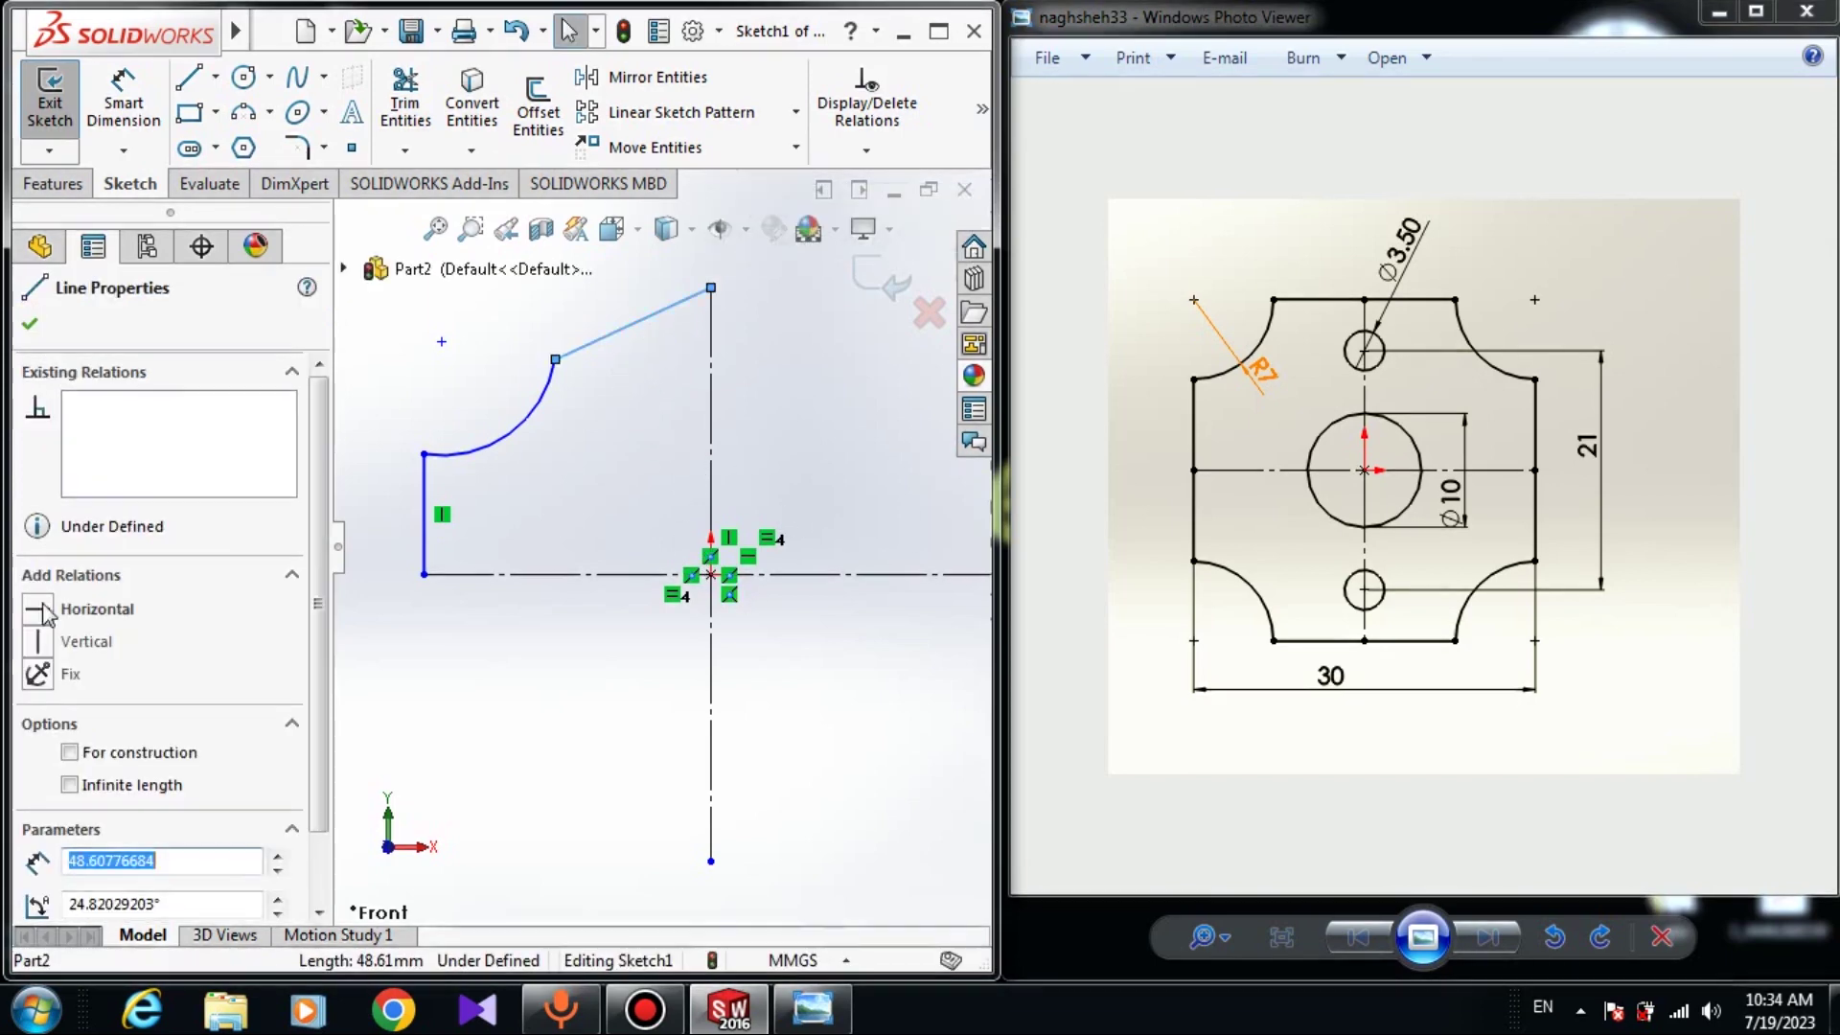
pyautogui.click(43, 613)
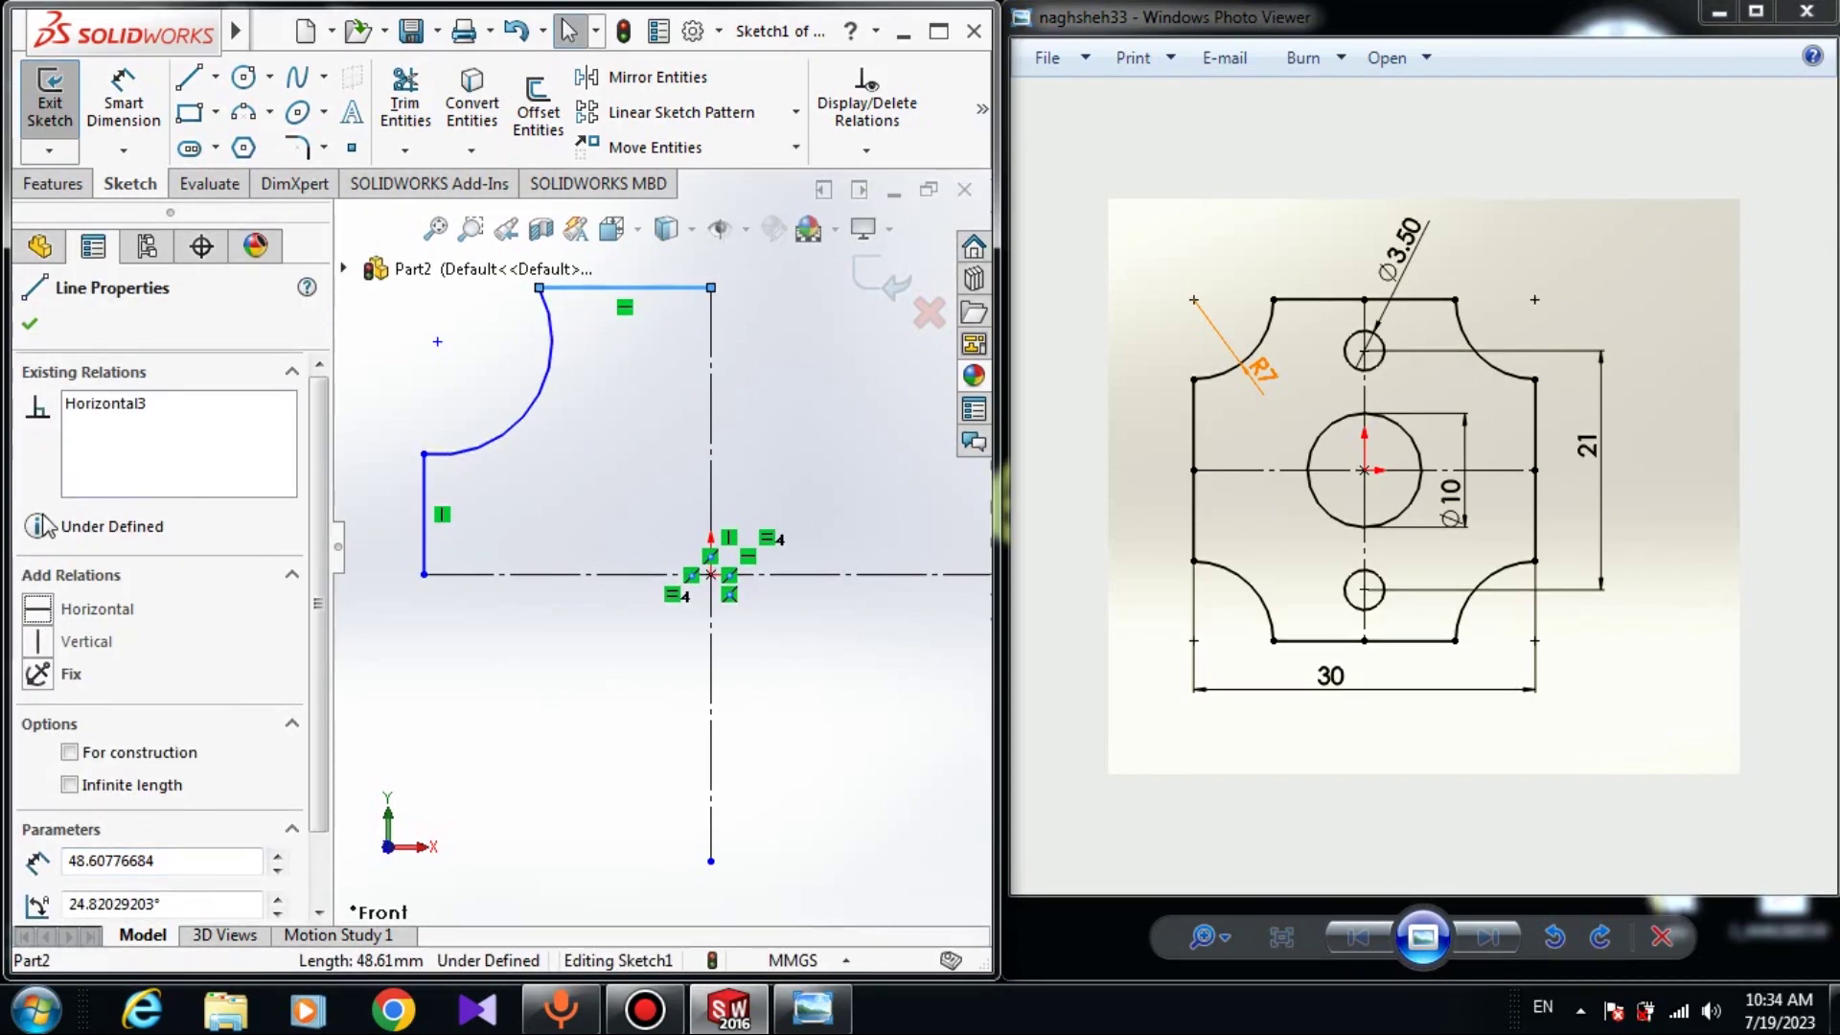
pyautogui.click(601, 626)
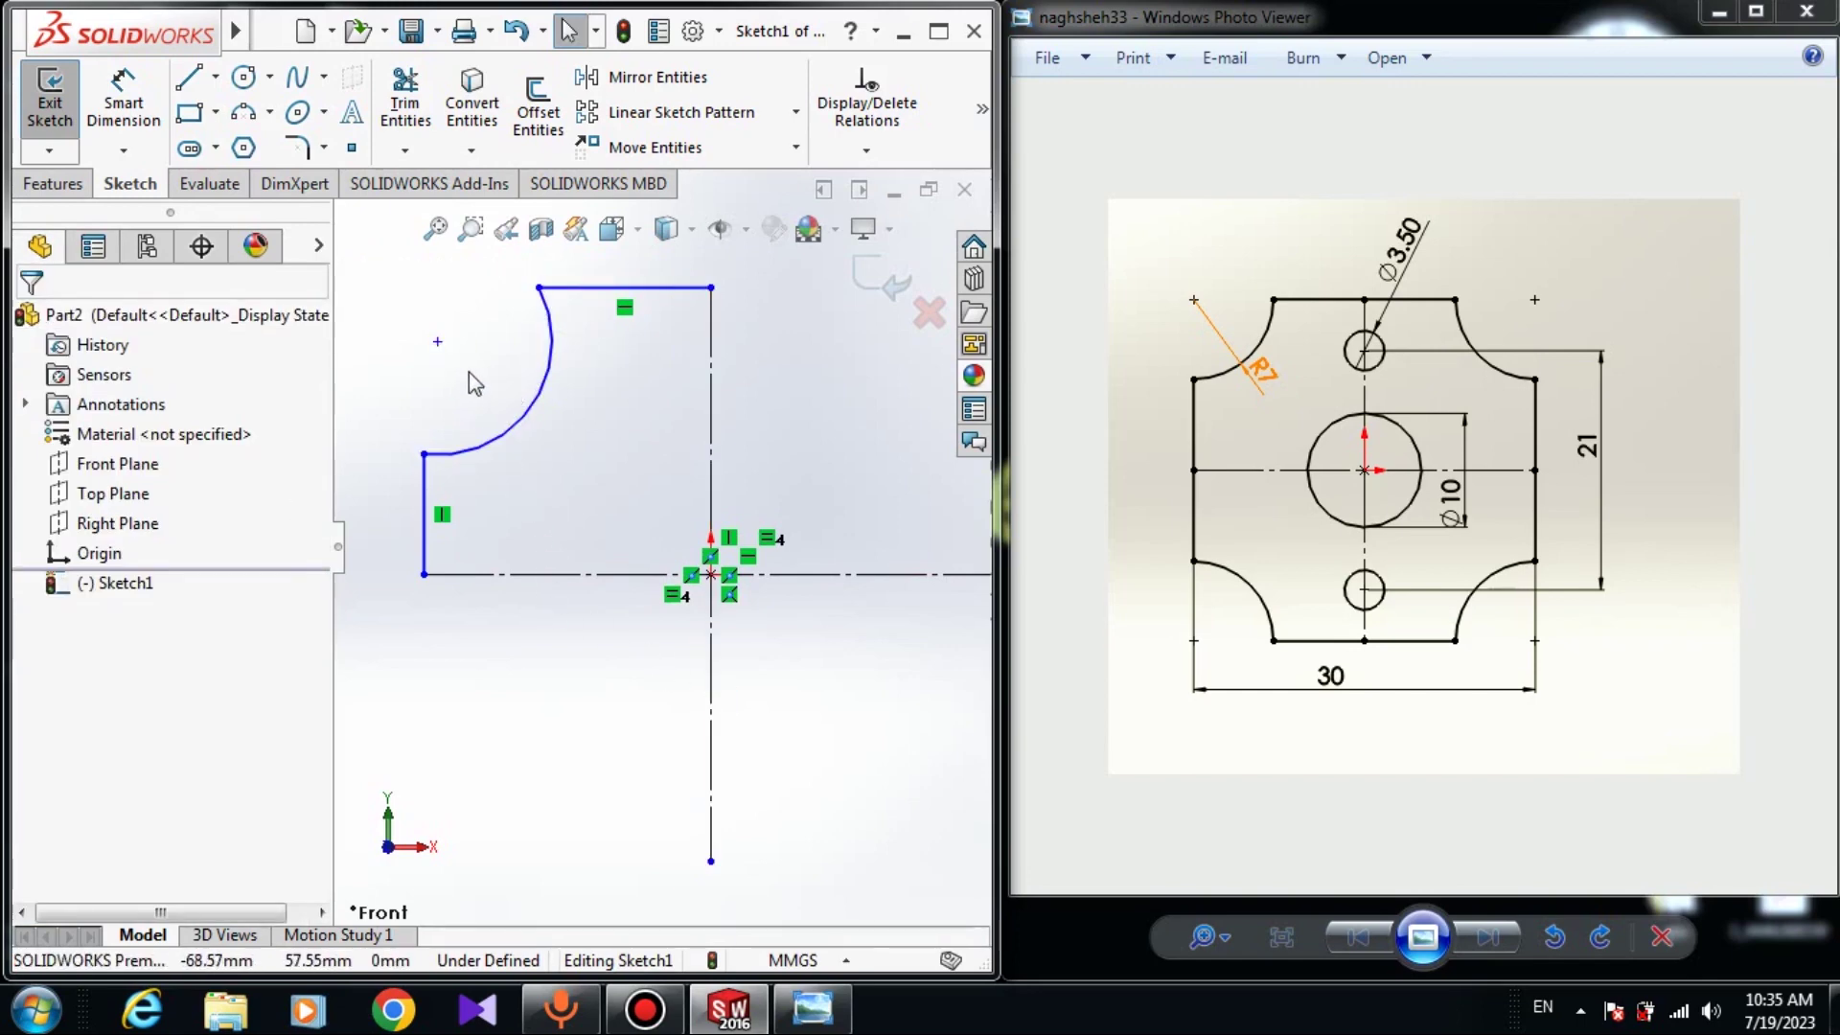
# Add a Horizontal relation between the notch arc's center point and its upper endpoint.
pyautogui.click(439, 346)
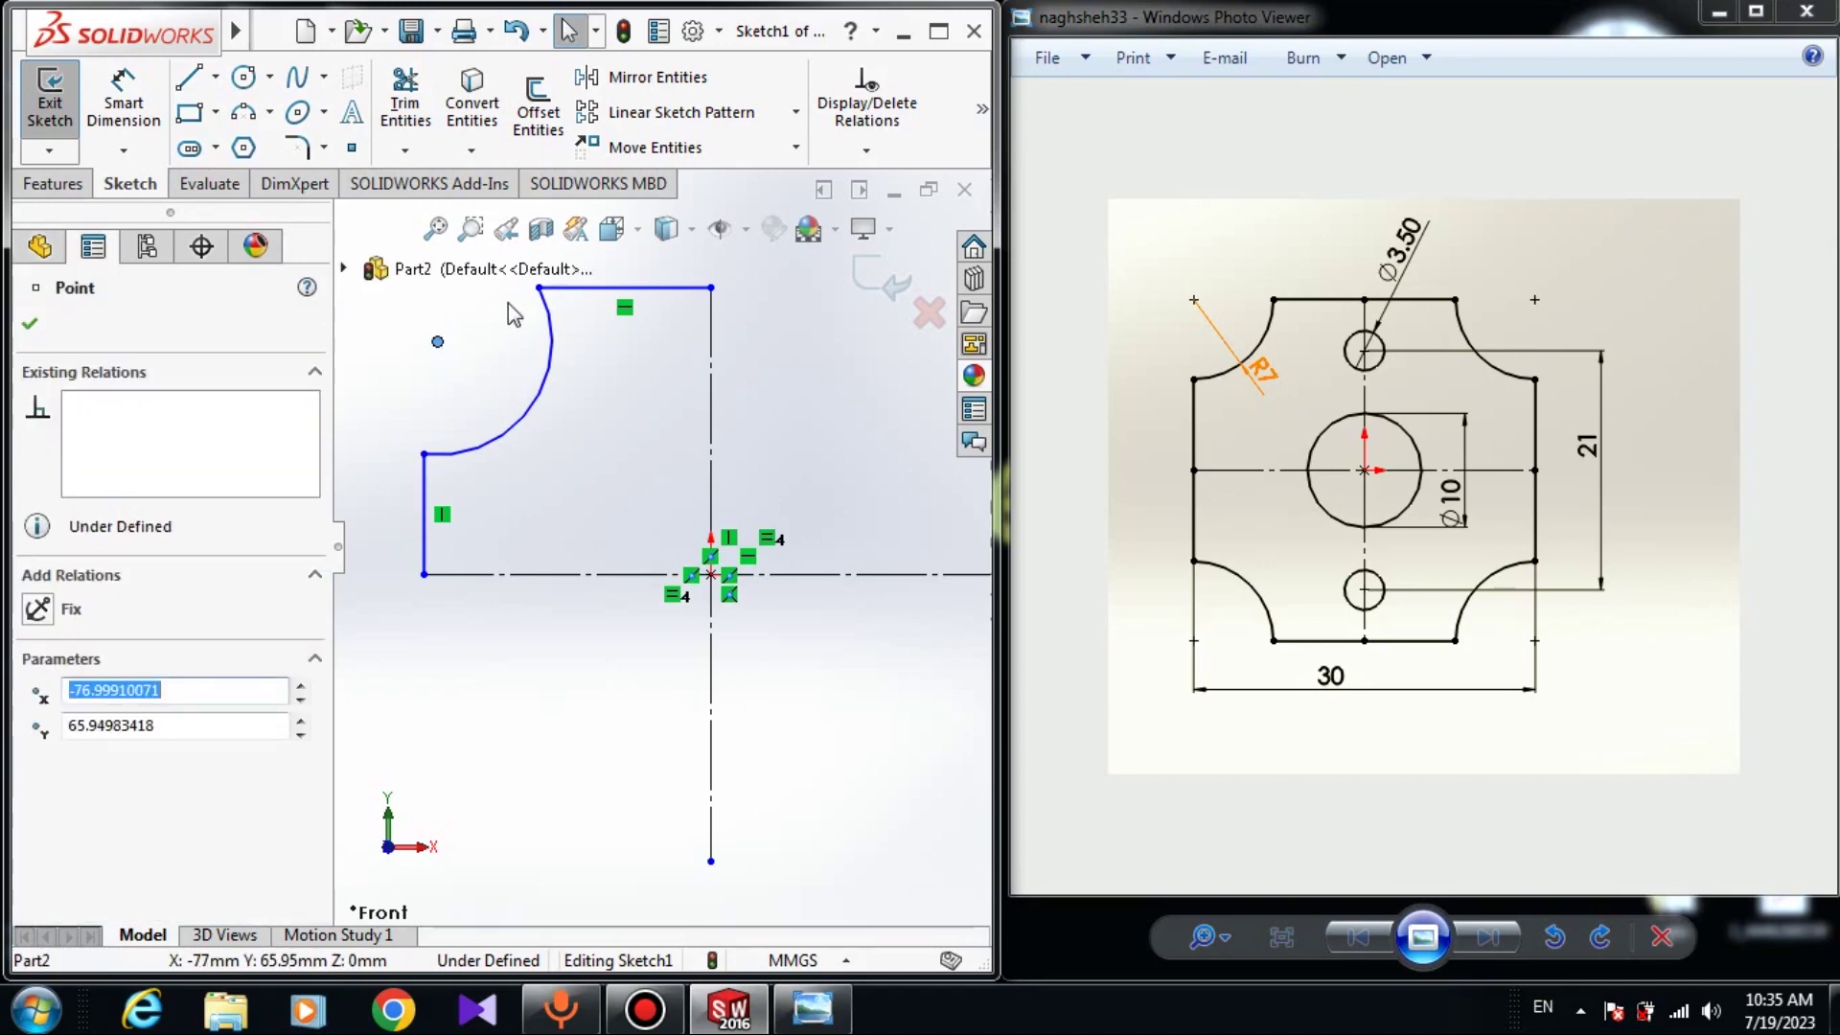
pyautogui.keyDown('ctrl'); pyautogui.click(539, 288); pyautogui.keyUp('ctrl')
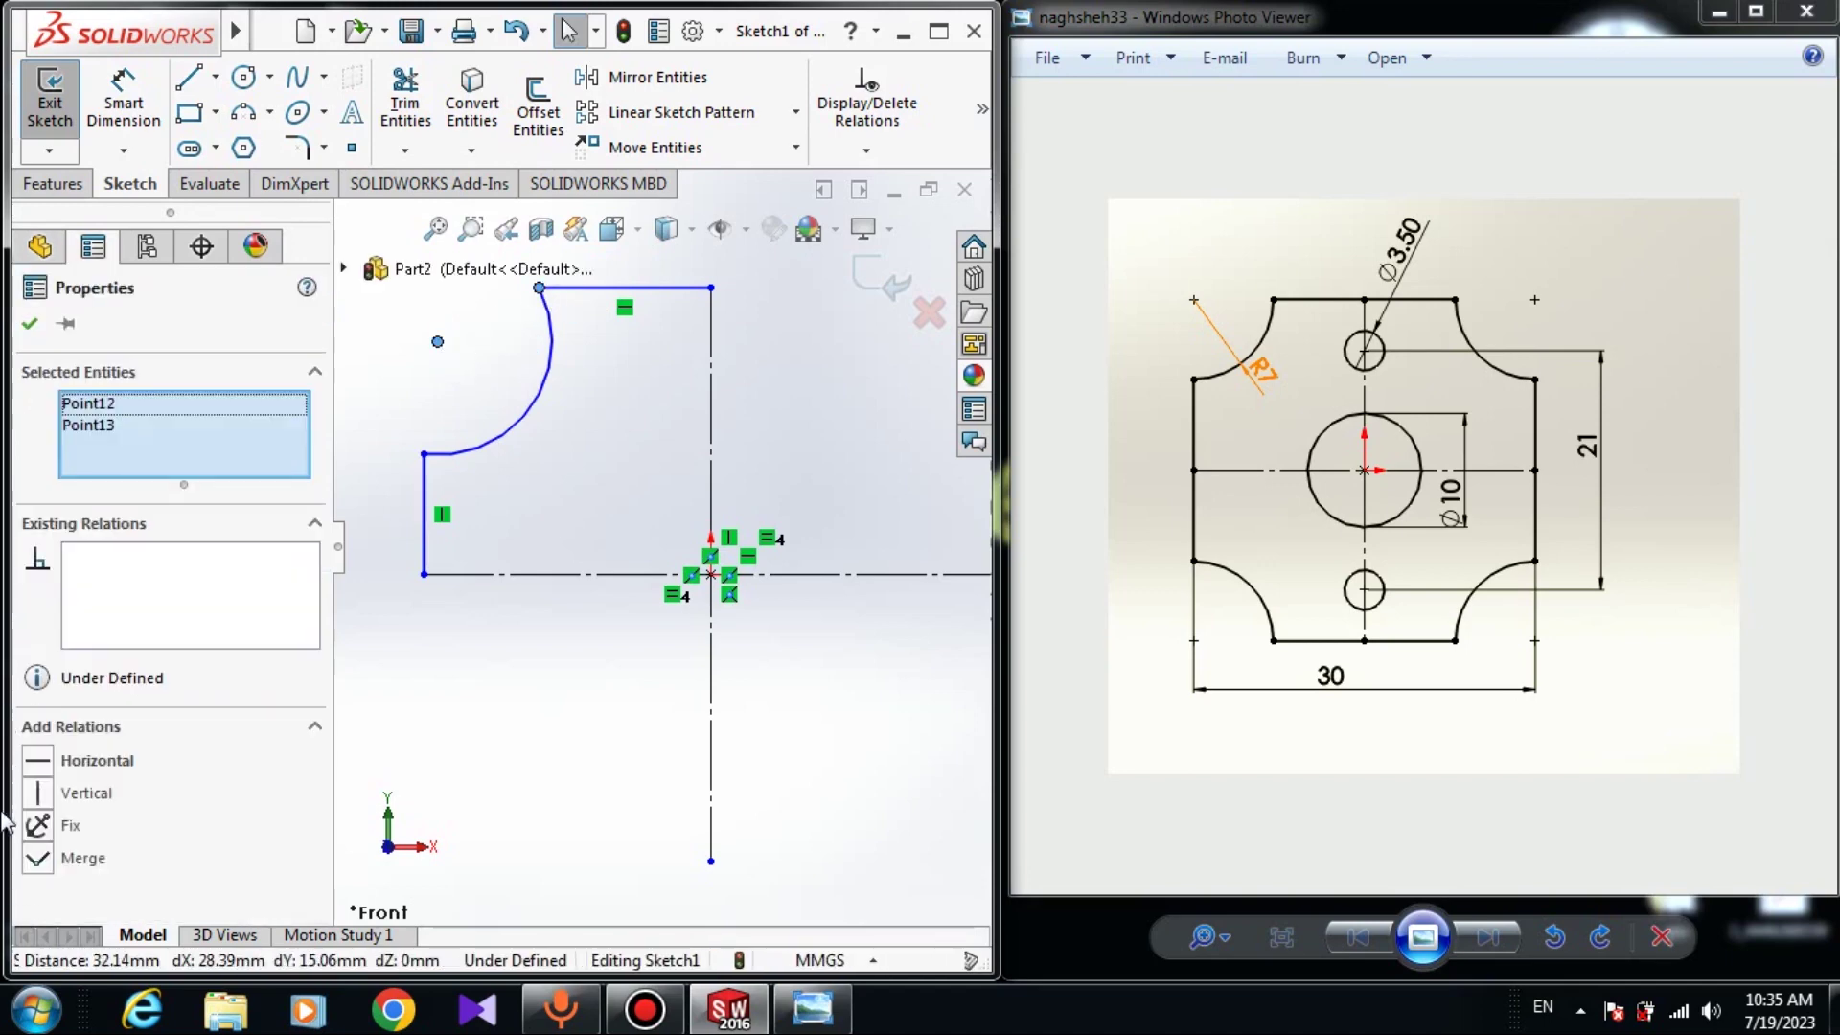
pyautogui.click(38, 762)
pyautogui.click(546, 752)
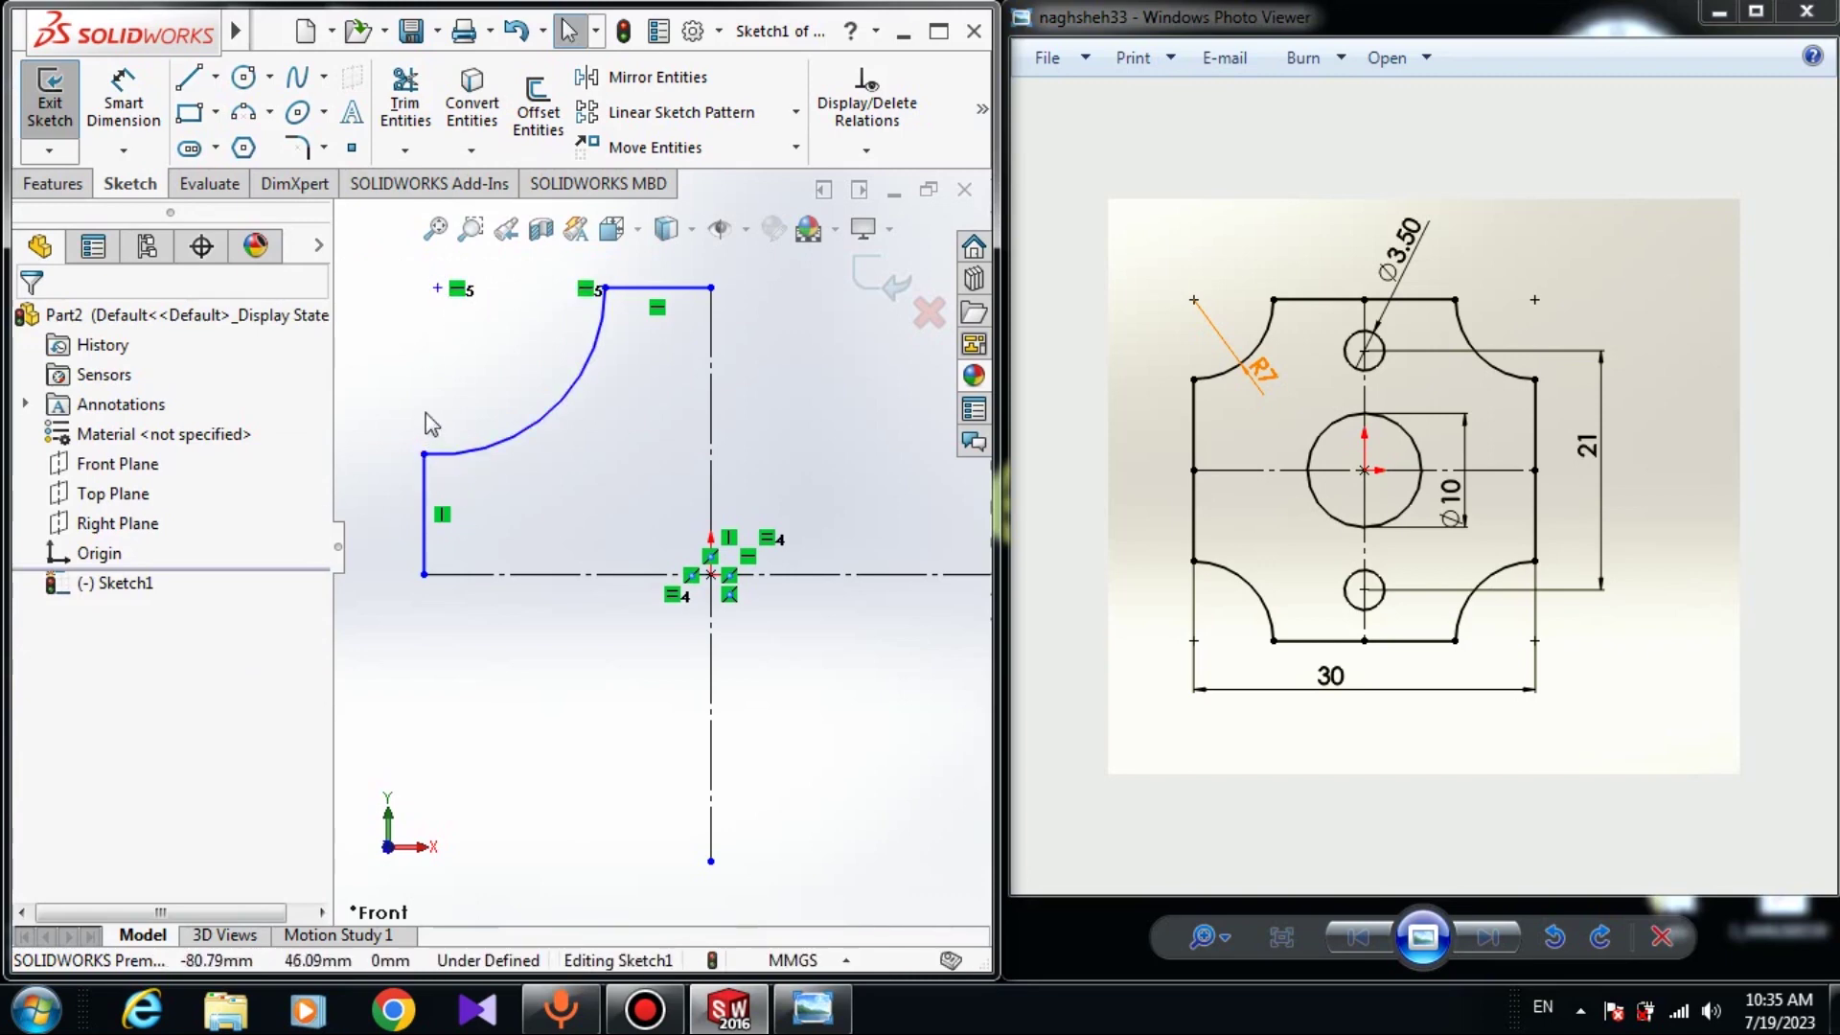
# Add a Vertical relation between the notch arc's center point and its lower endpoint.
pyautogui.click(438, 287)
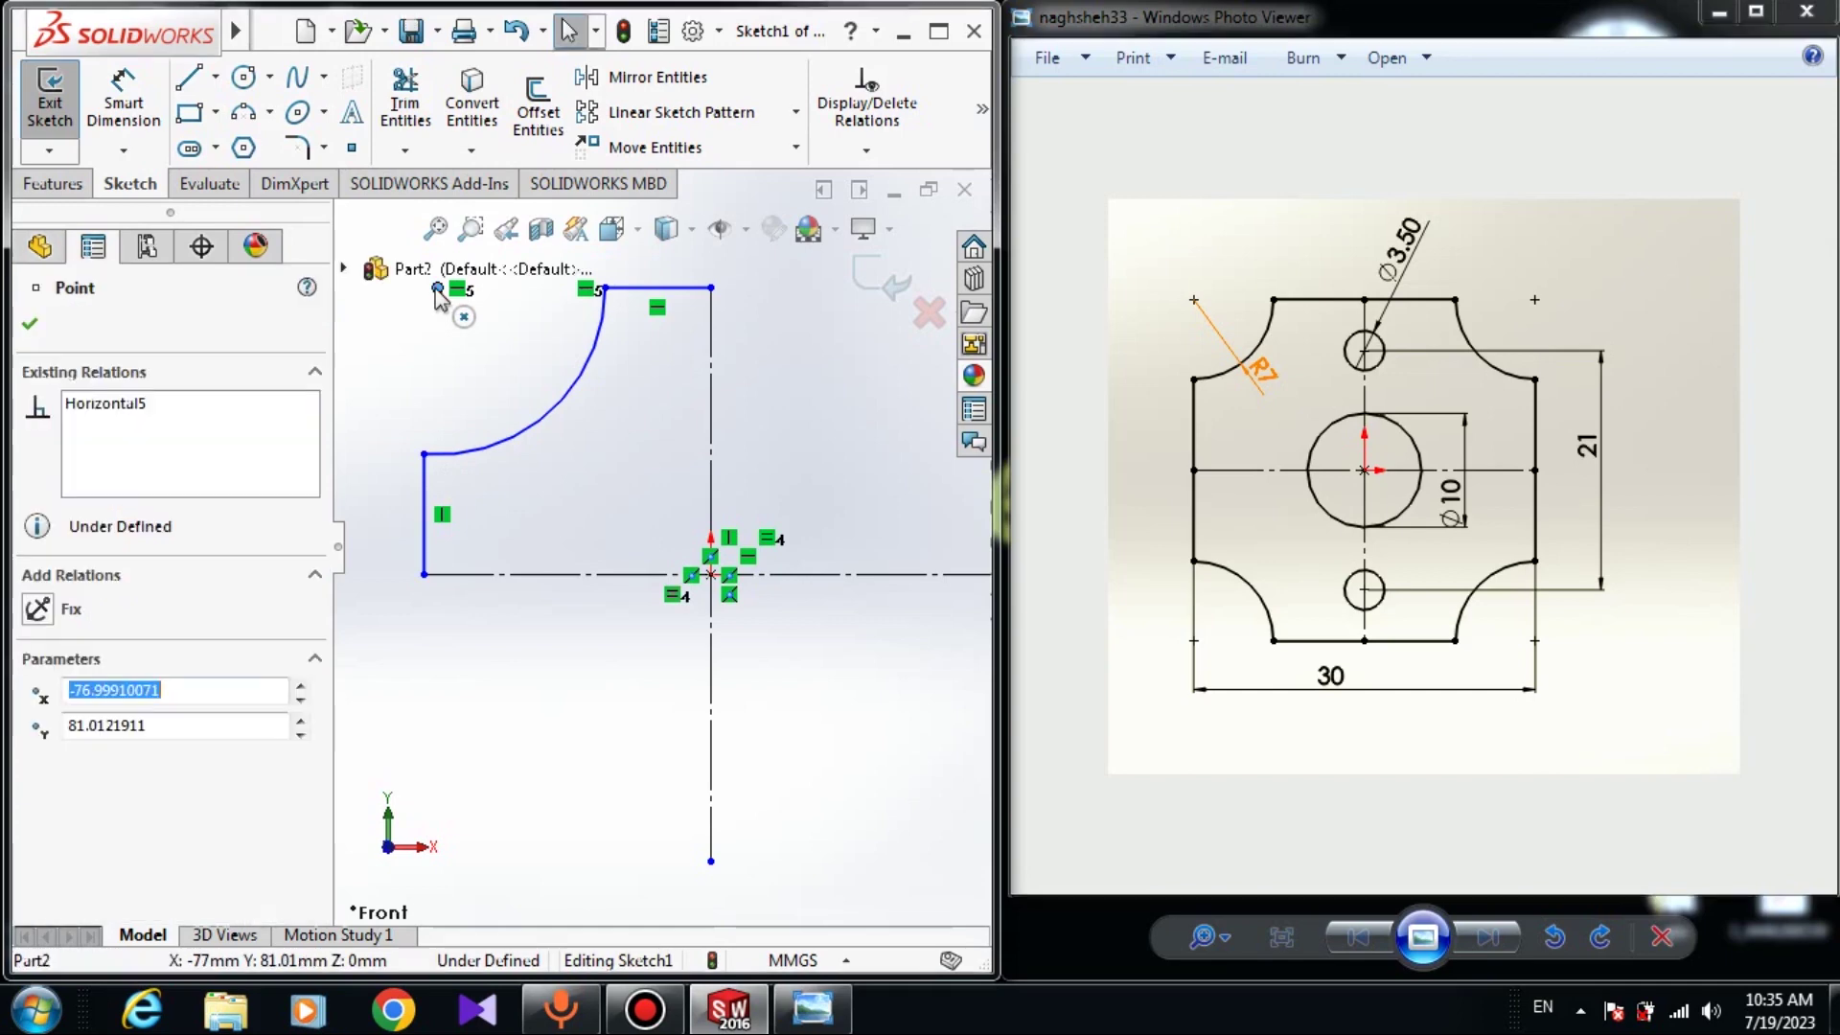
pyautogui.keyDown('ctrl'); pyautogui.click(425, 453); pyautogui.keyUp('ctrl')
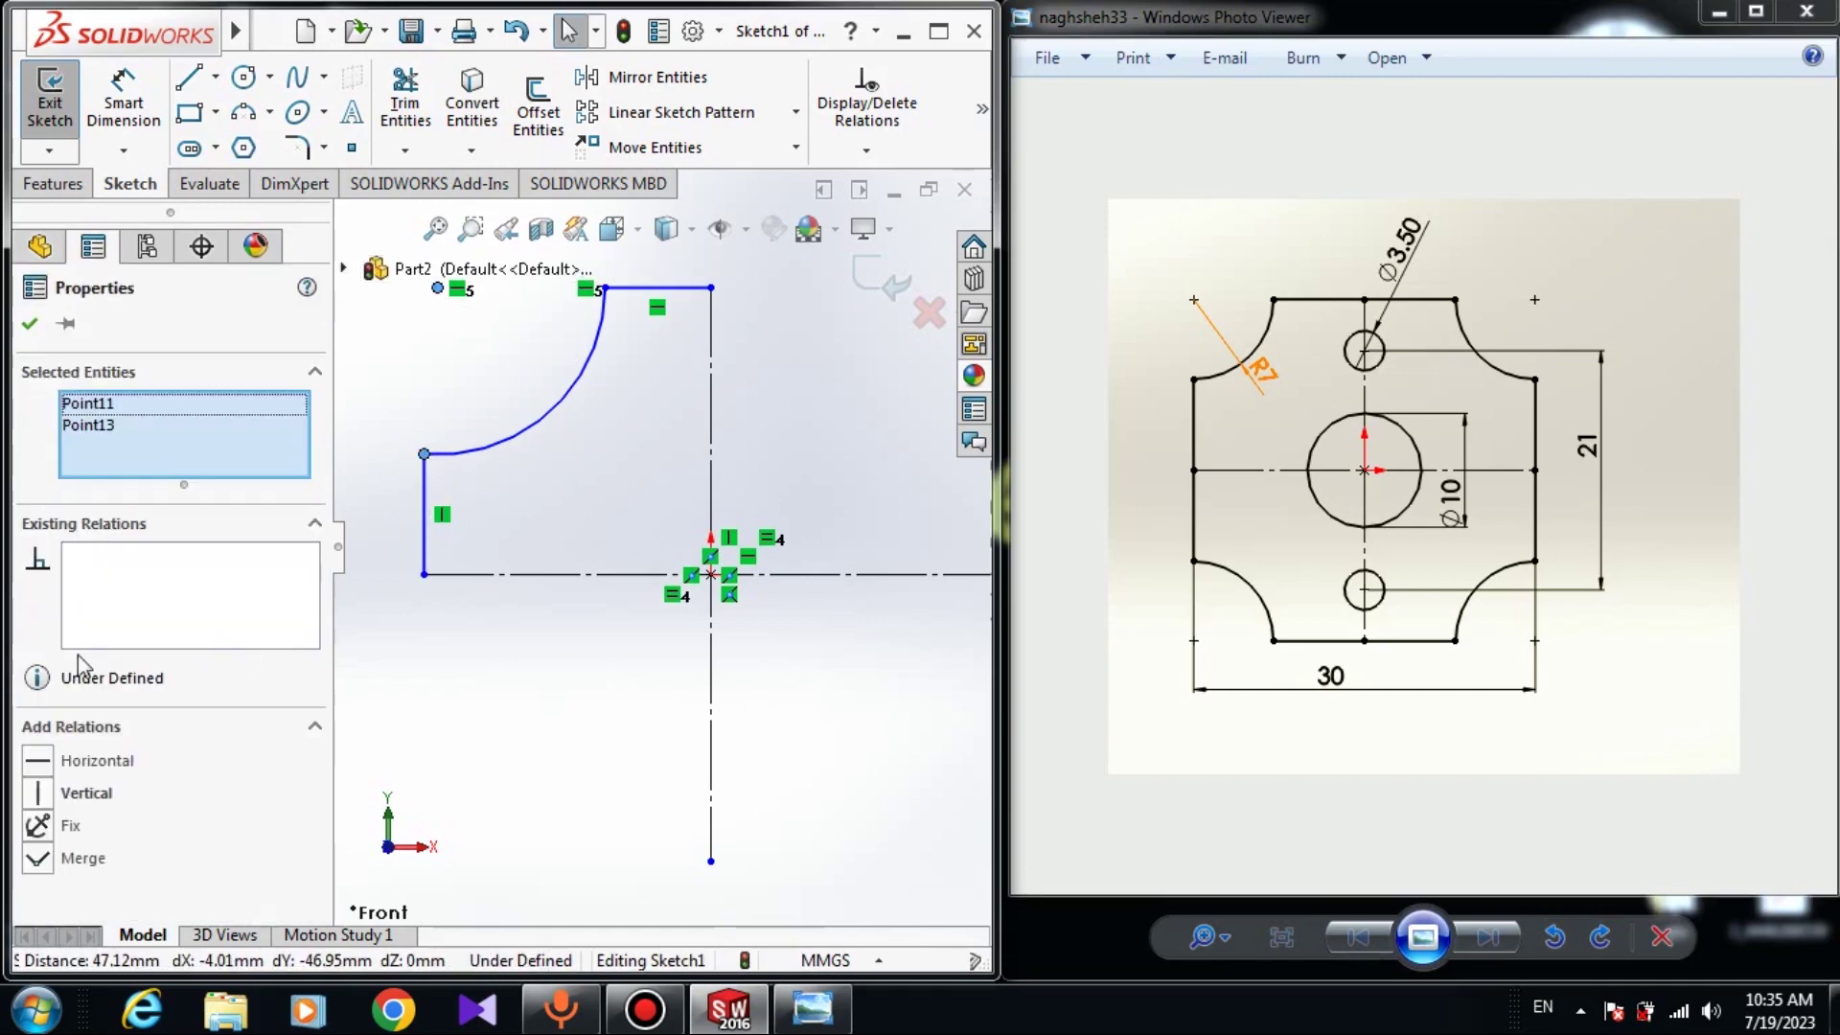
pyautogui.click(55, 796)
pyautogui.click(30, 327)
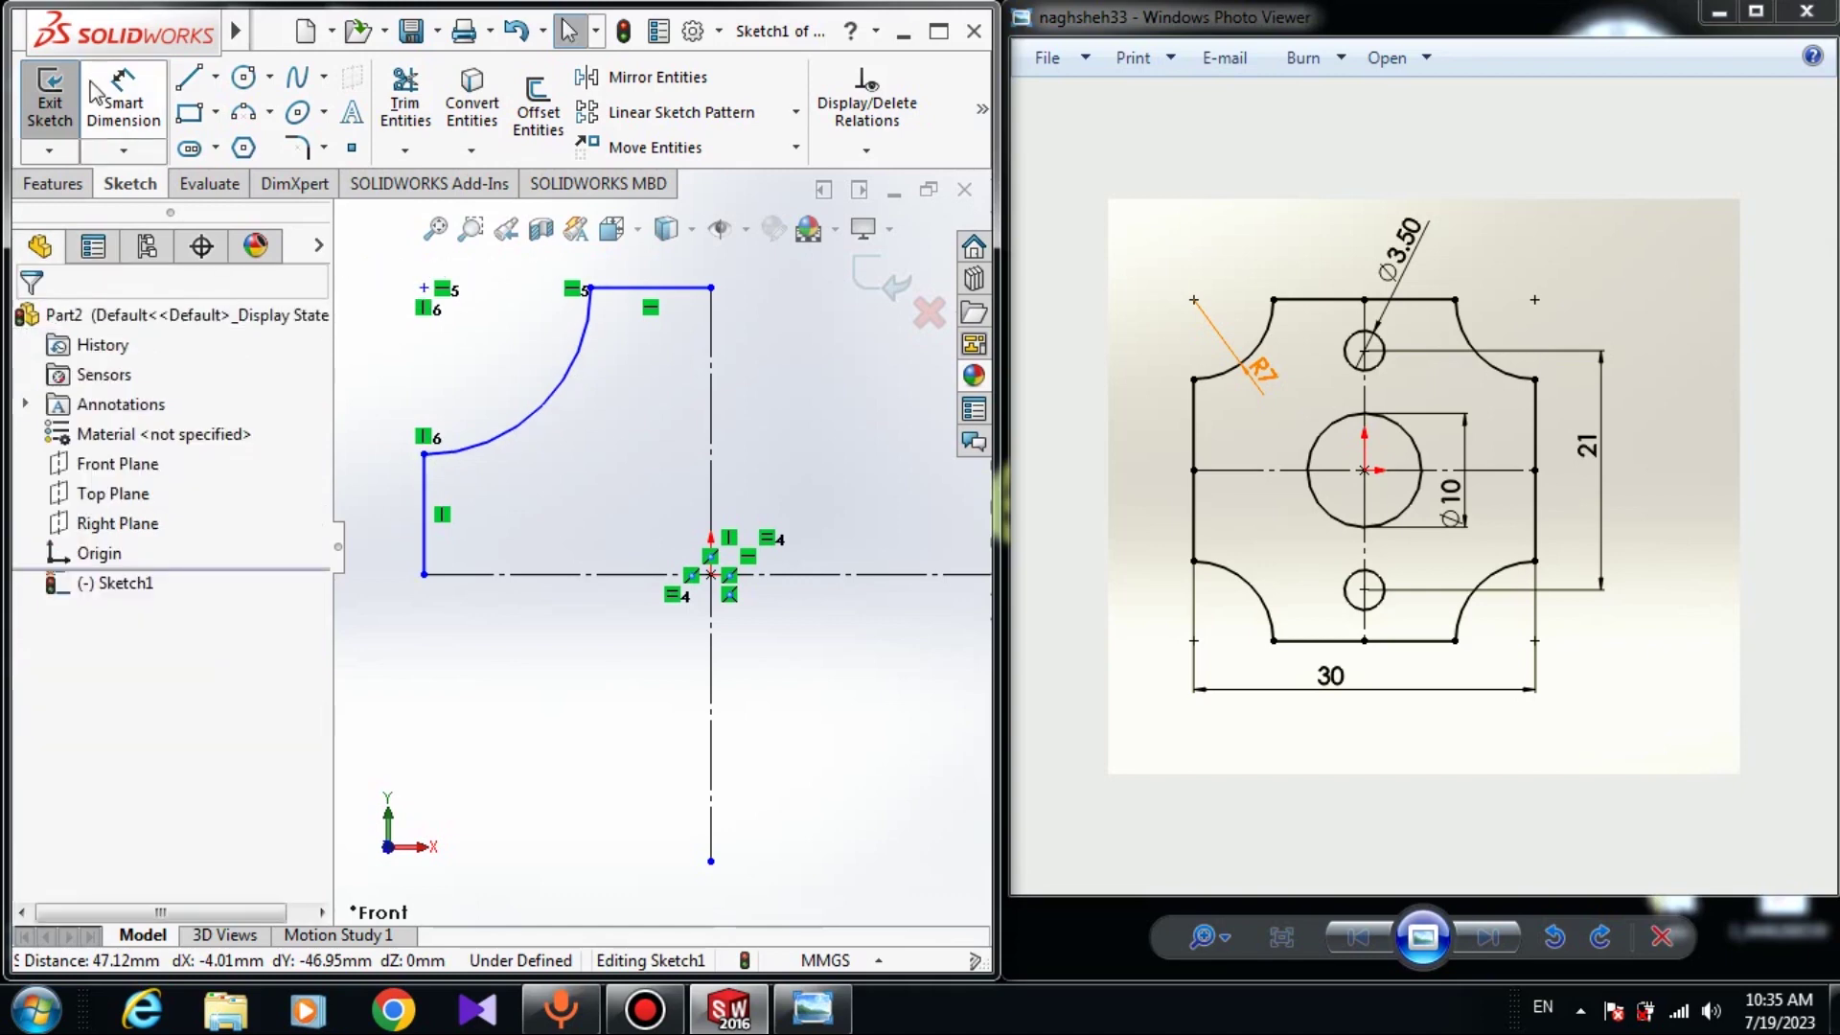
# Dimension the notch arc with a radius of 7 mm.
pyautogui.click(115, 96)
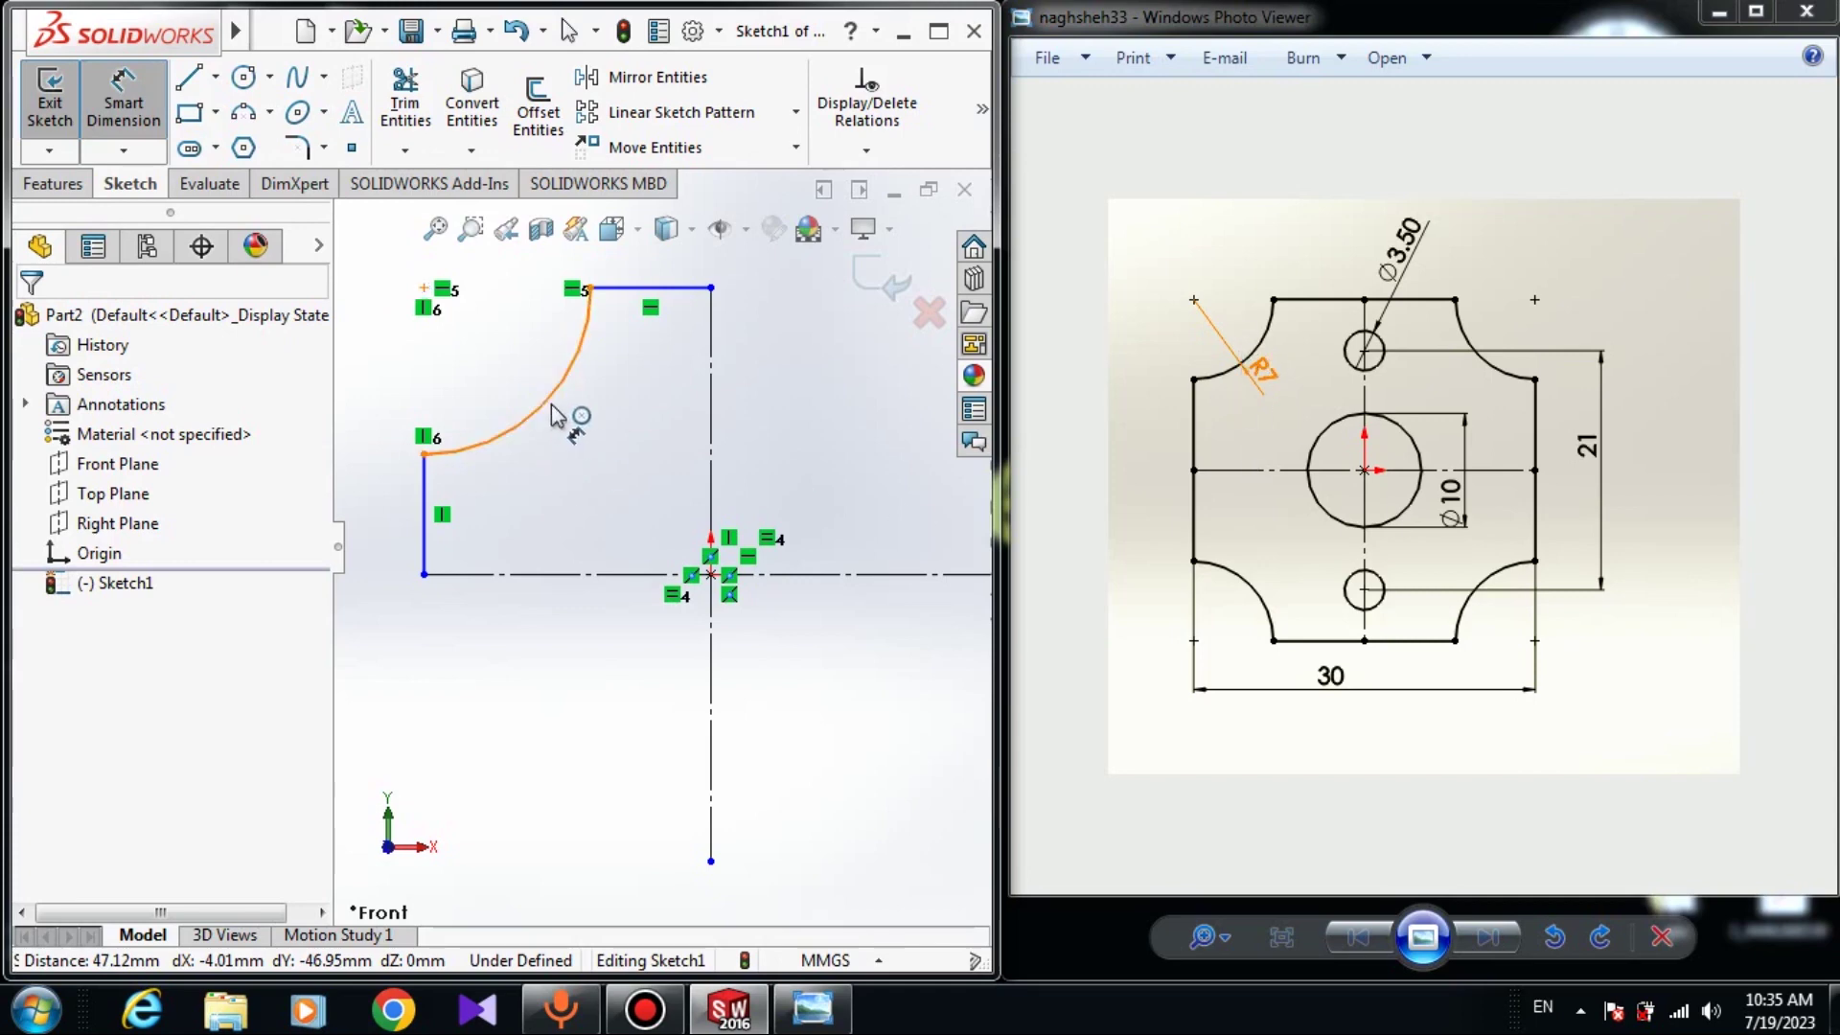
pyautogui.click(565, 378)
pyautogui.click(587, 474)
pyautogui.write('7')
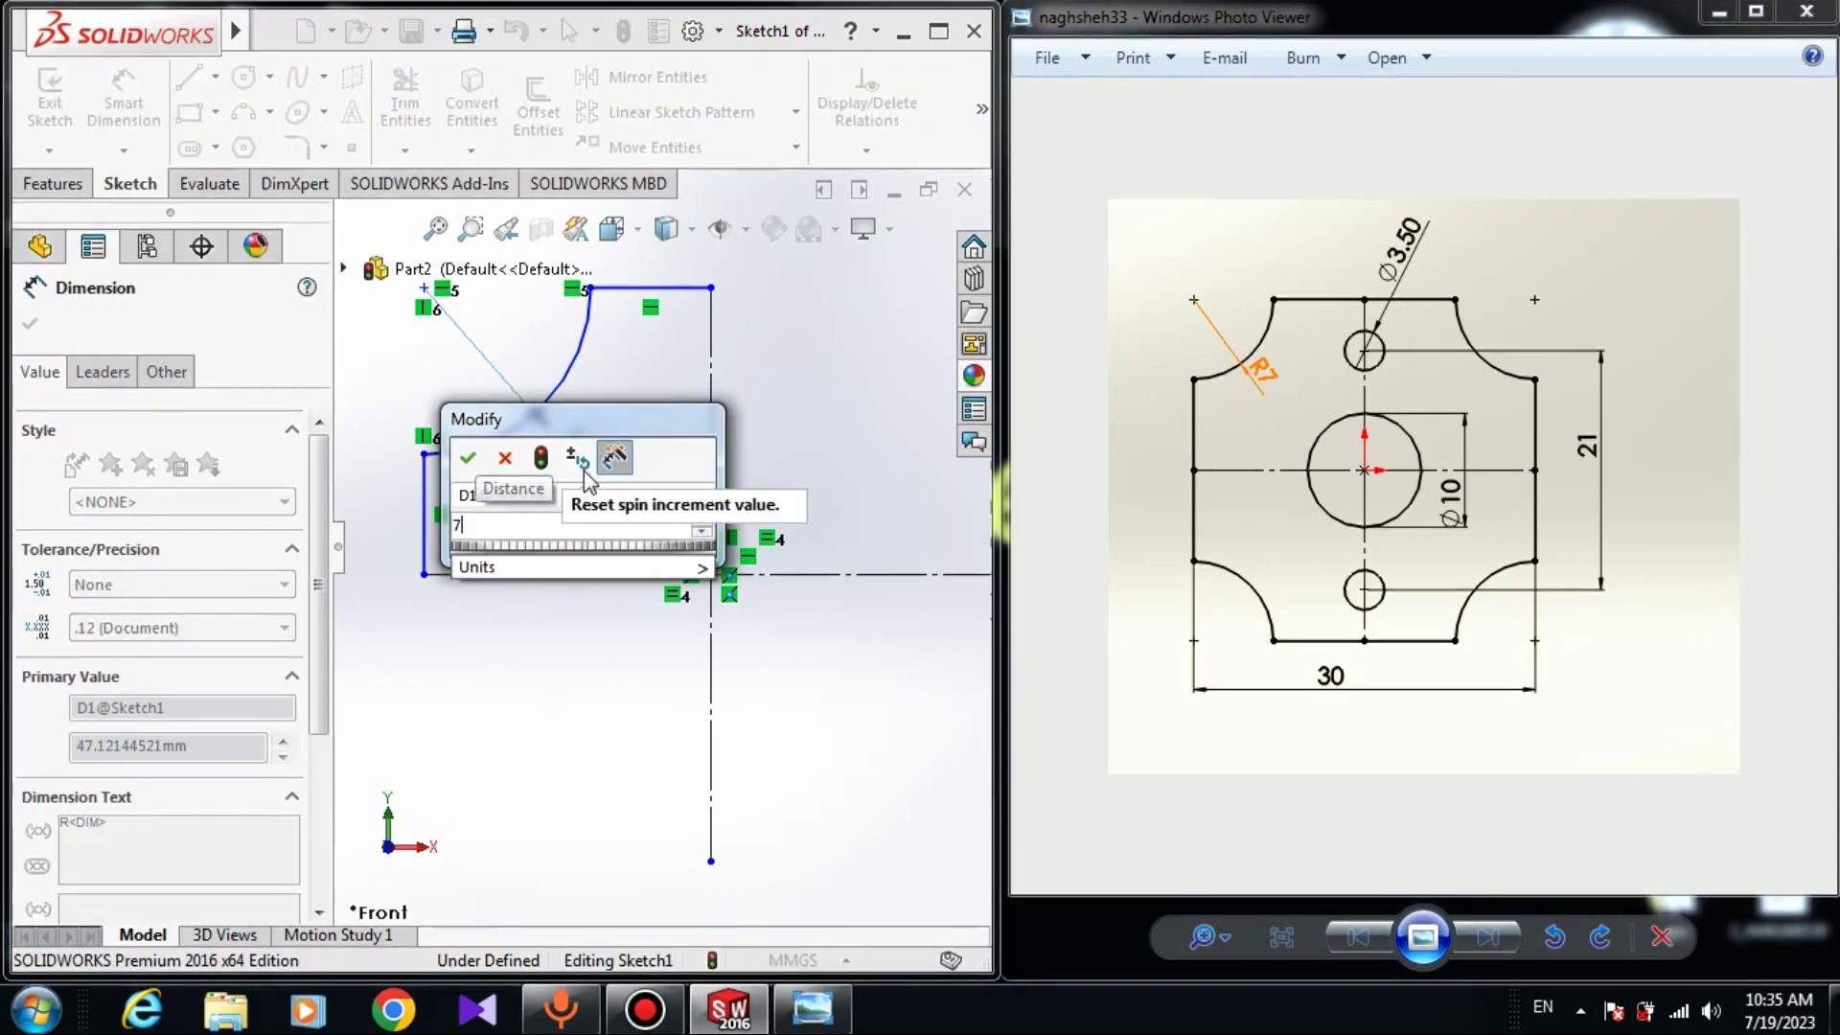
pyautogui.press('Return')
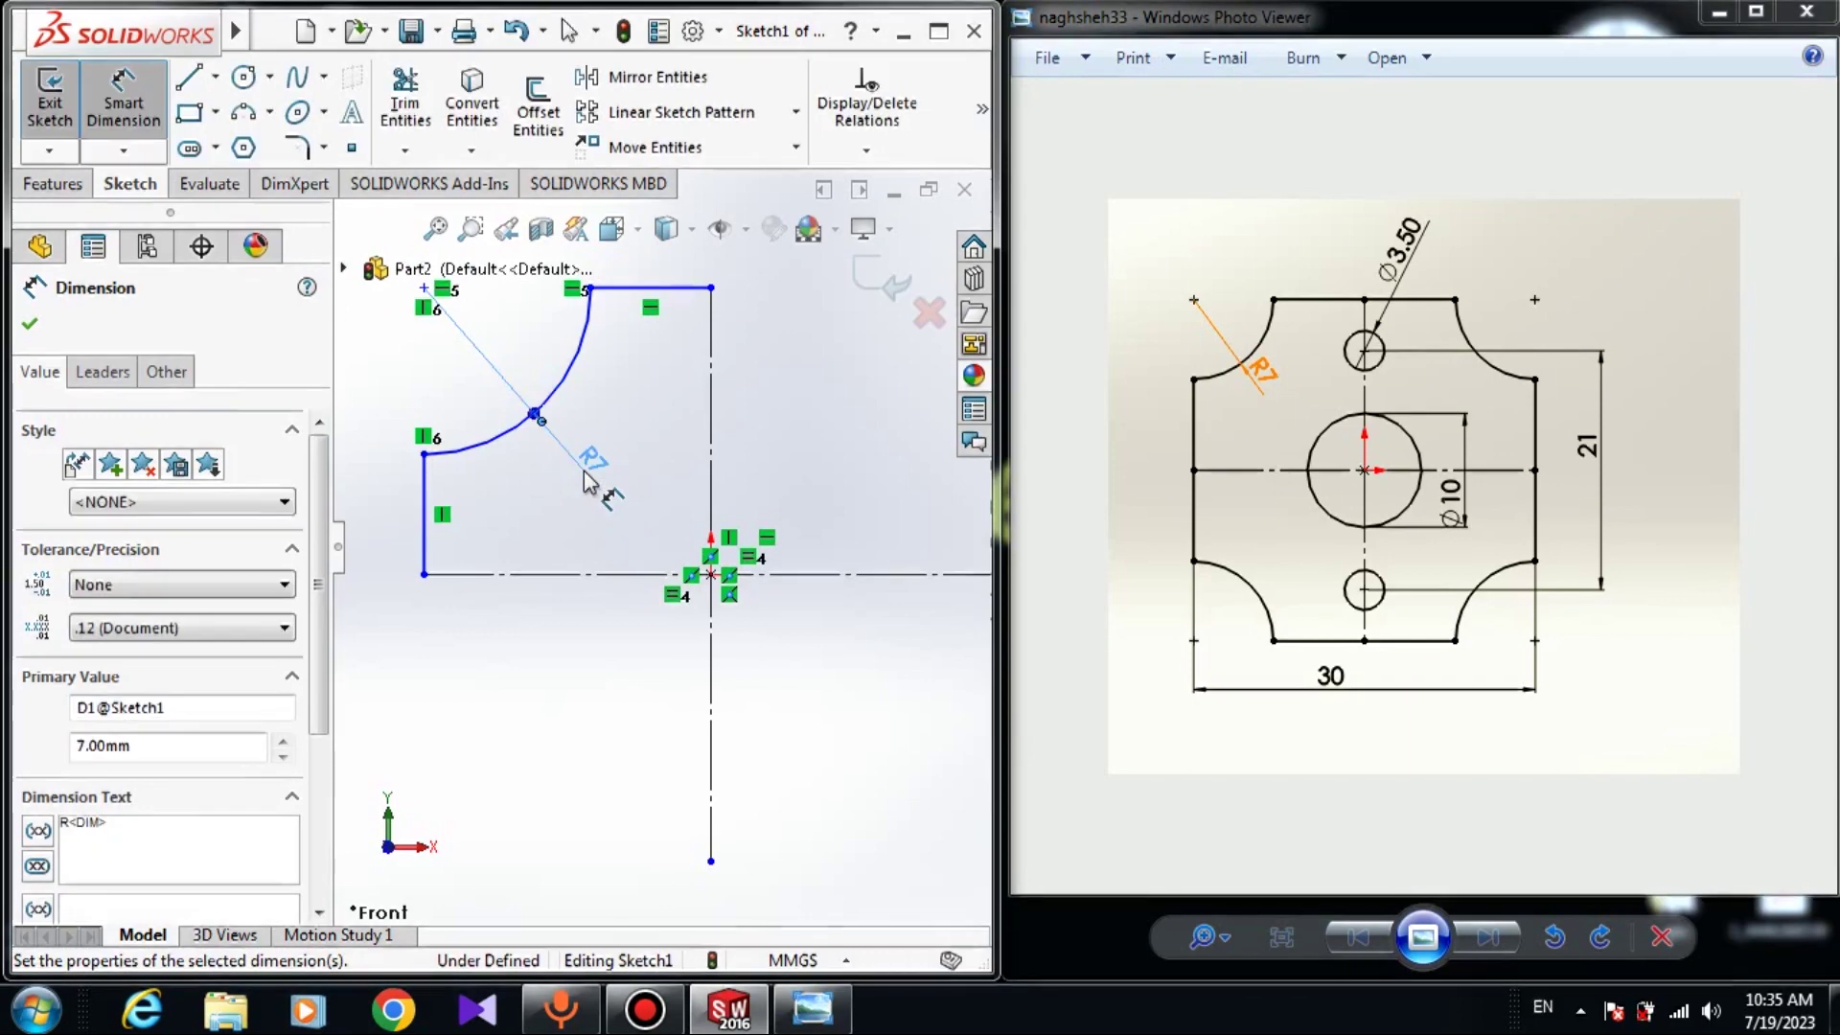
pyautogui.click(31, 326)
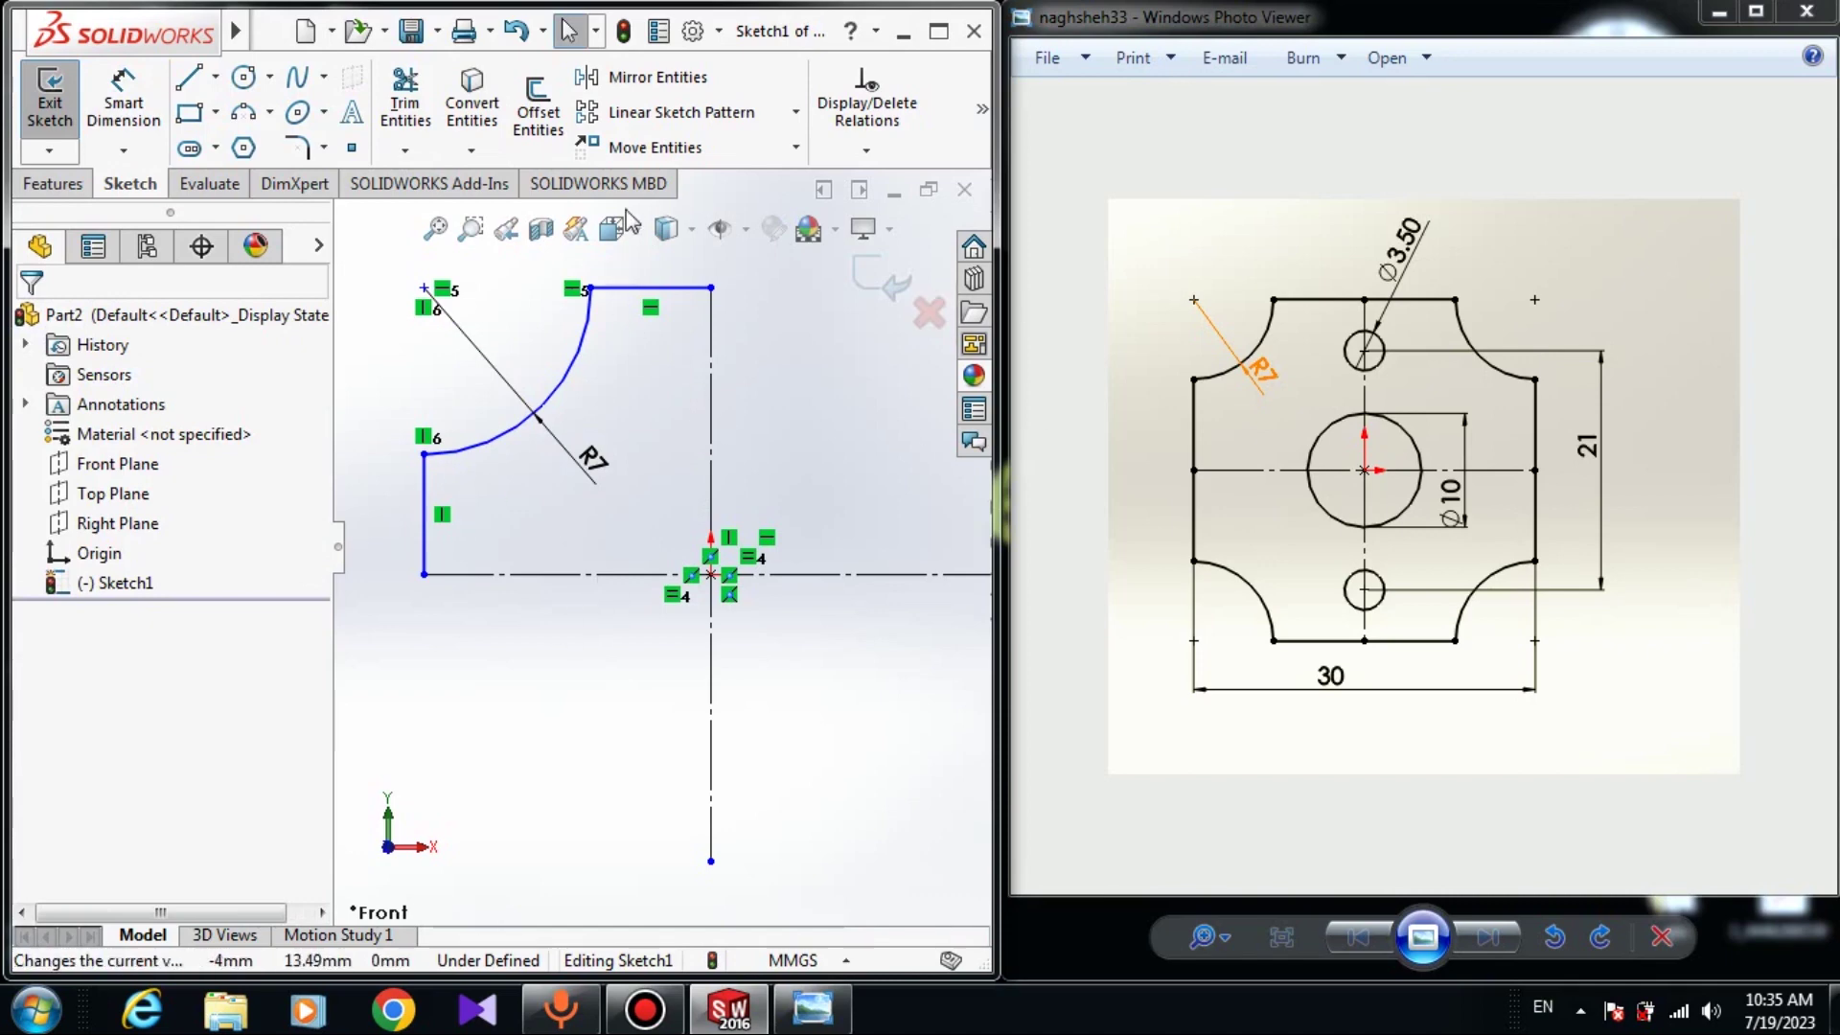
# Mirror the short vertical line, the notch arc and the upper horizontal line about the vertical centerline, keeping the originals.
pyautogui.click(677, 84)
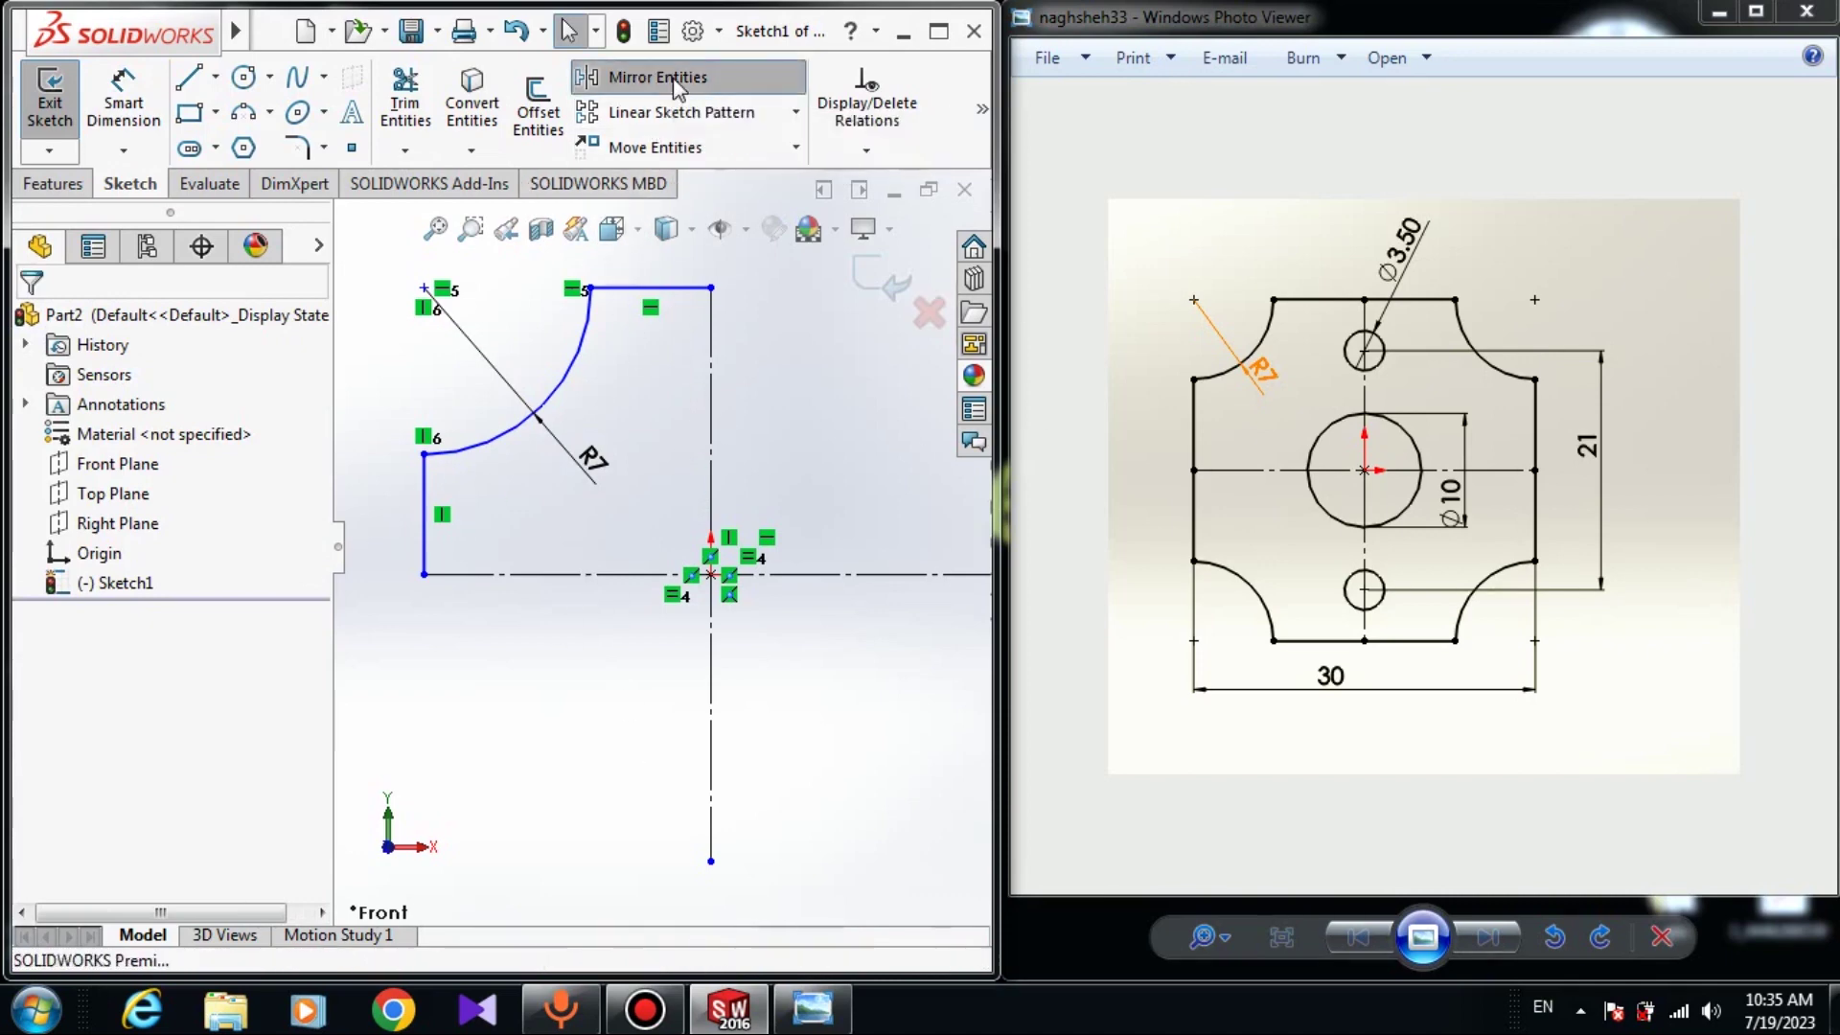
pyautogui.click(424, 513)
pyautogui.click(498, 435)
pyautogui.click(630, 290)
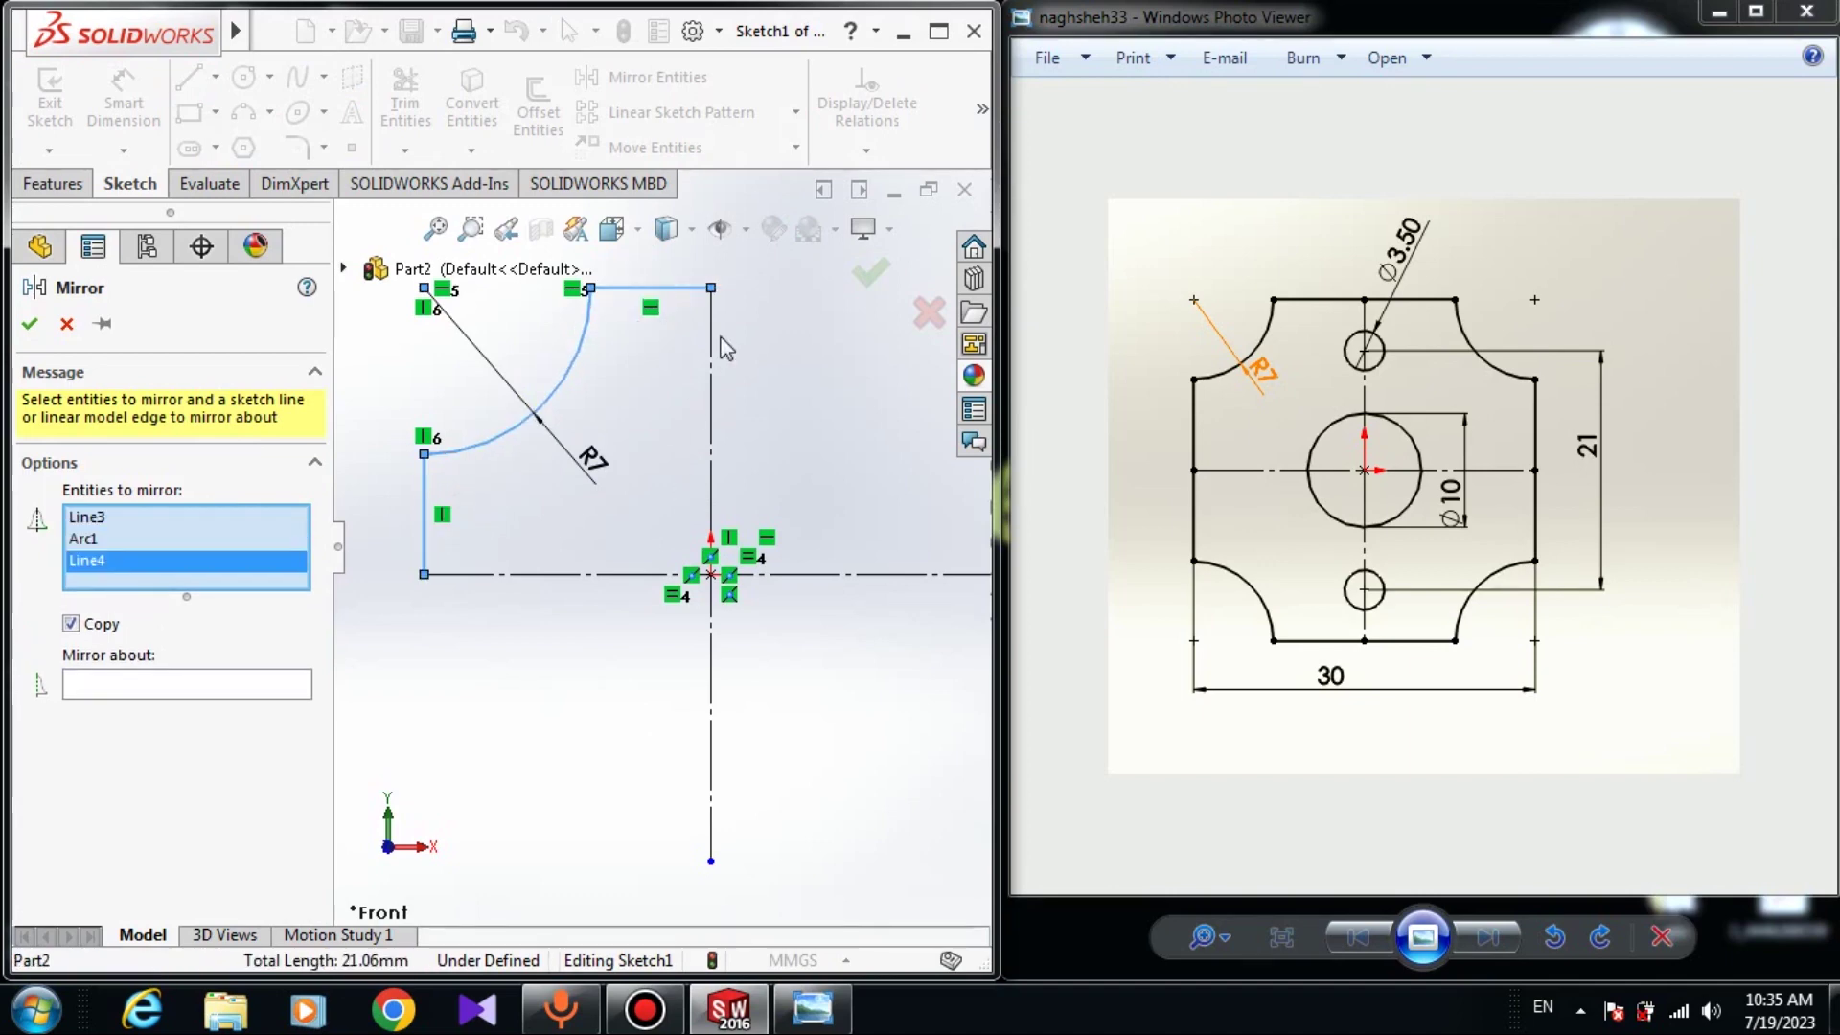
pyautogui.click(136, 680)
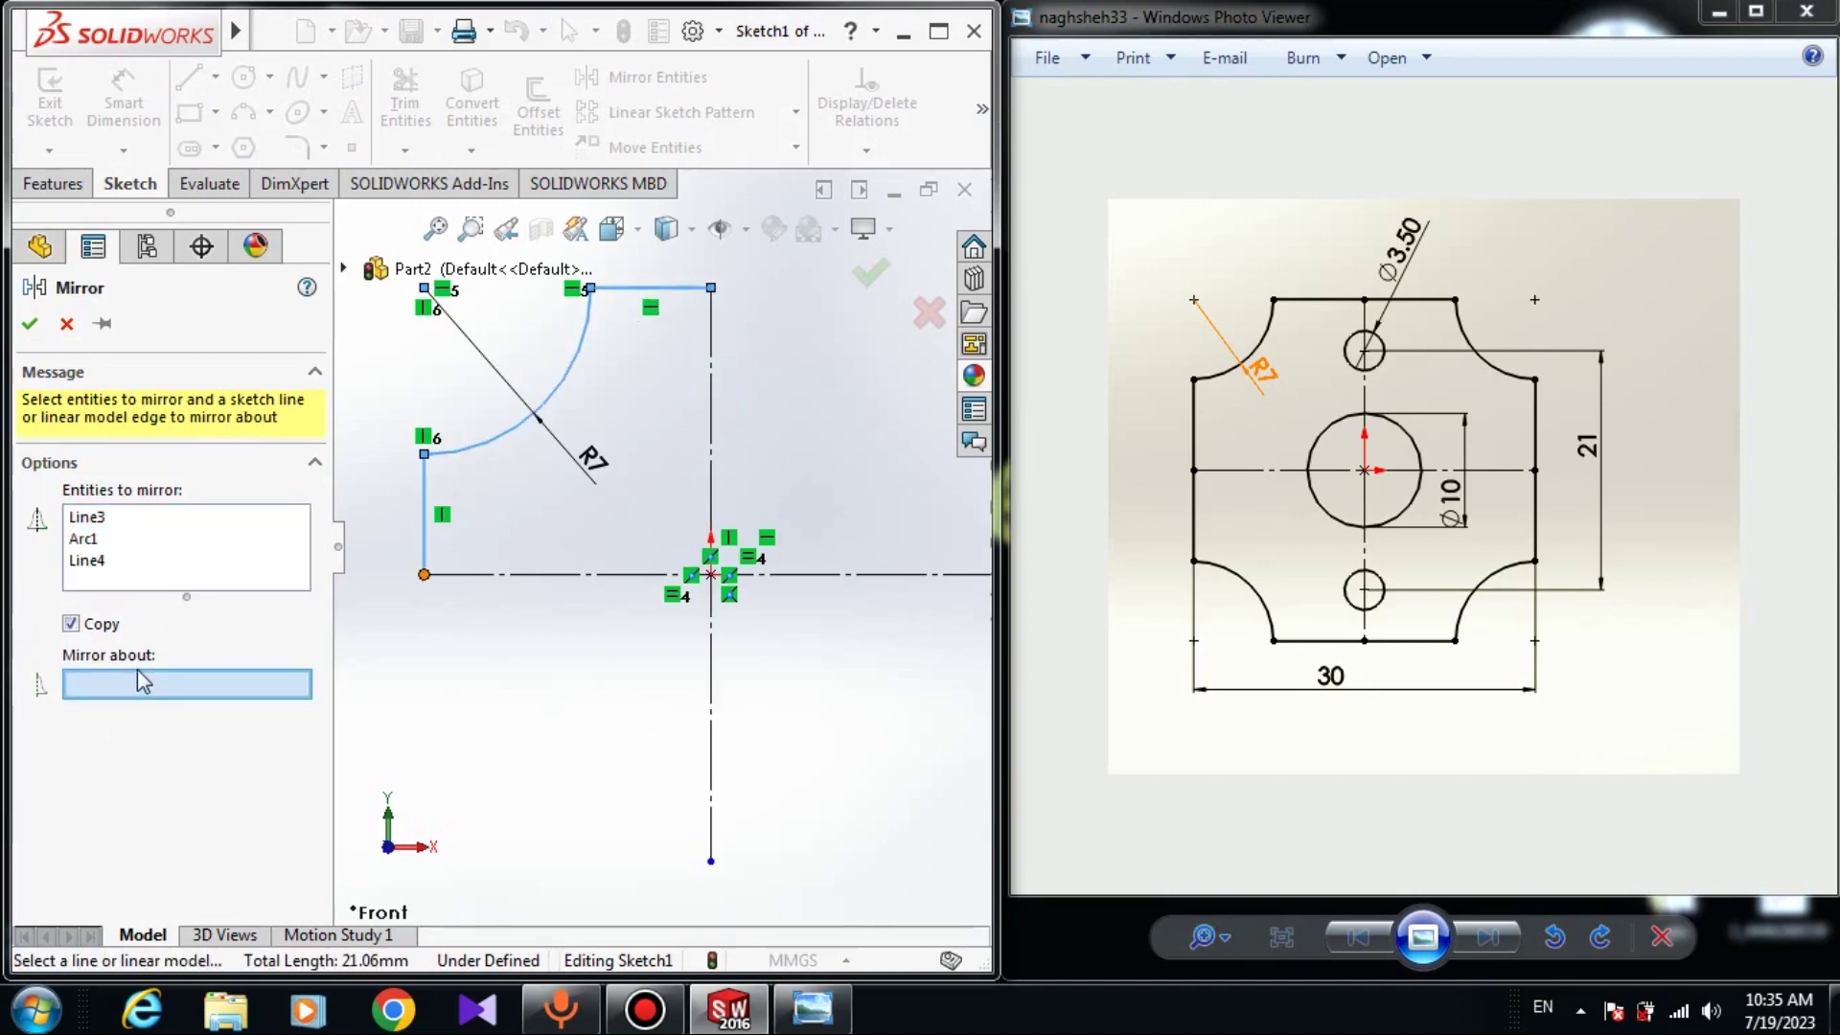
pyautogui.click(709, 491)
pyautogui.scroll(1, 719, 522)
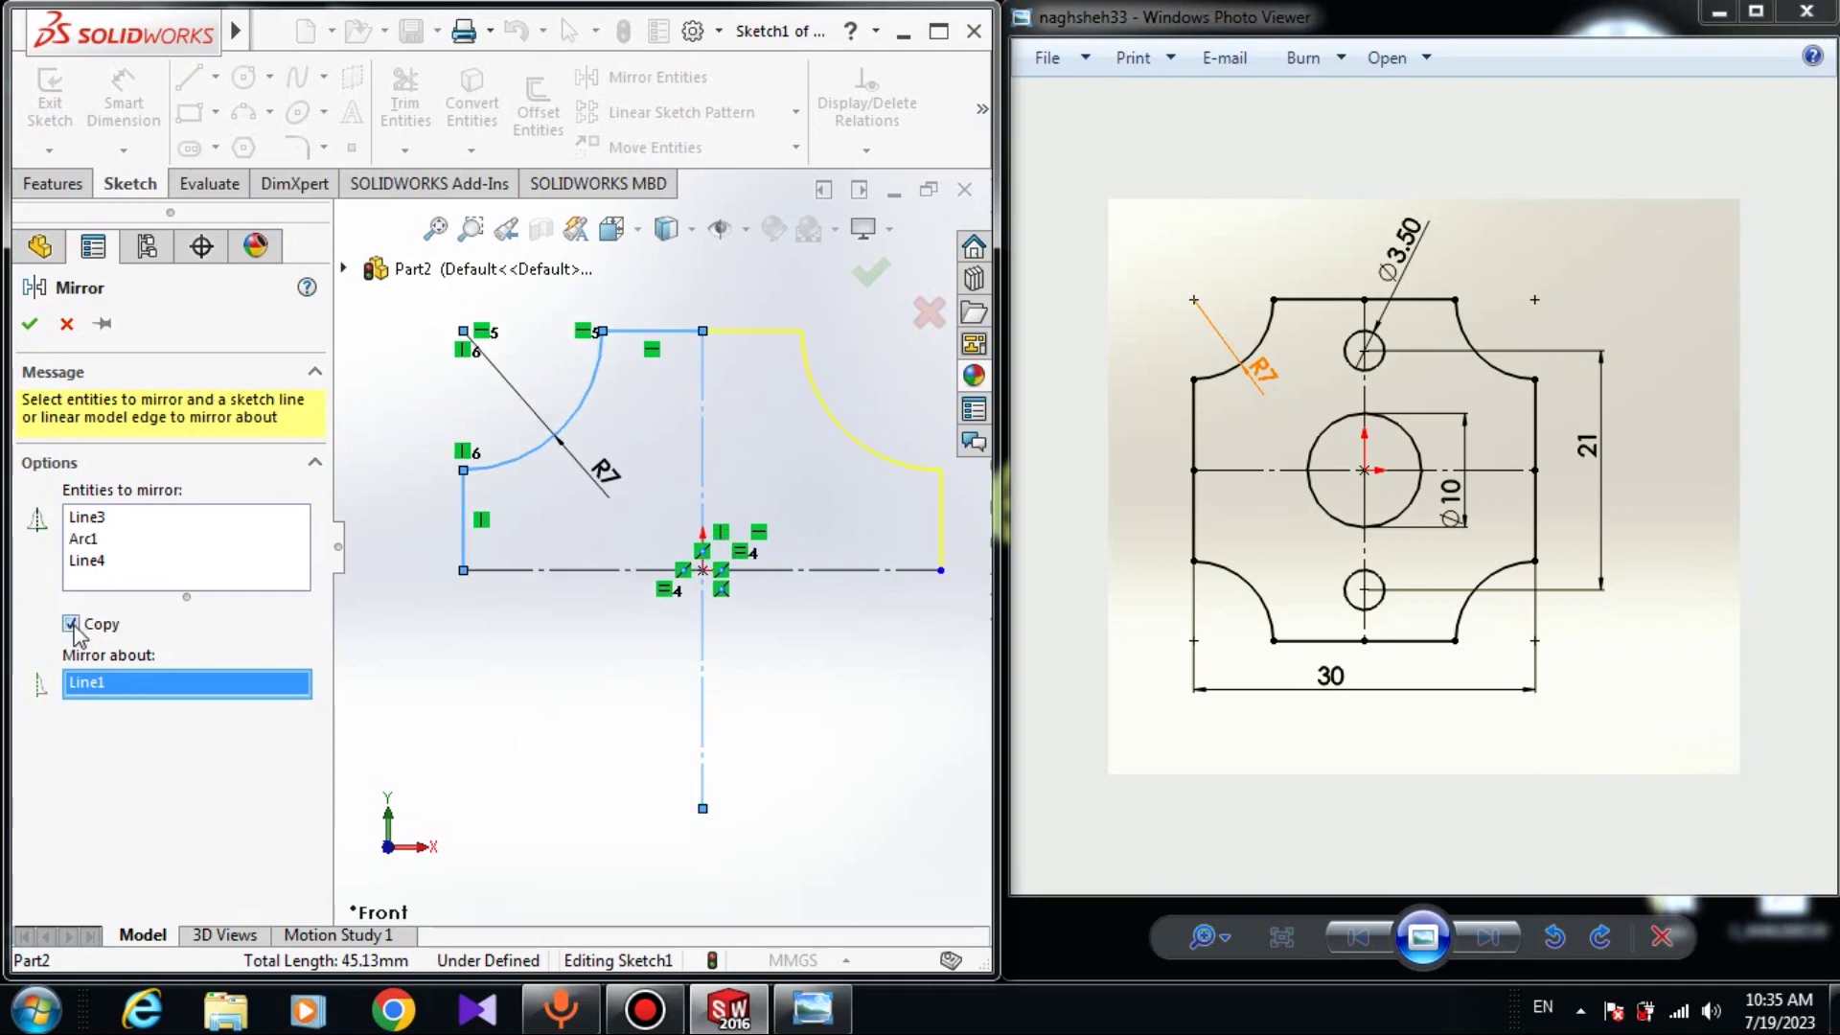
pyautogui.click(29, 323)
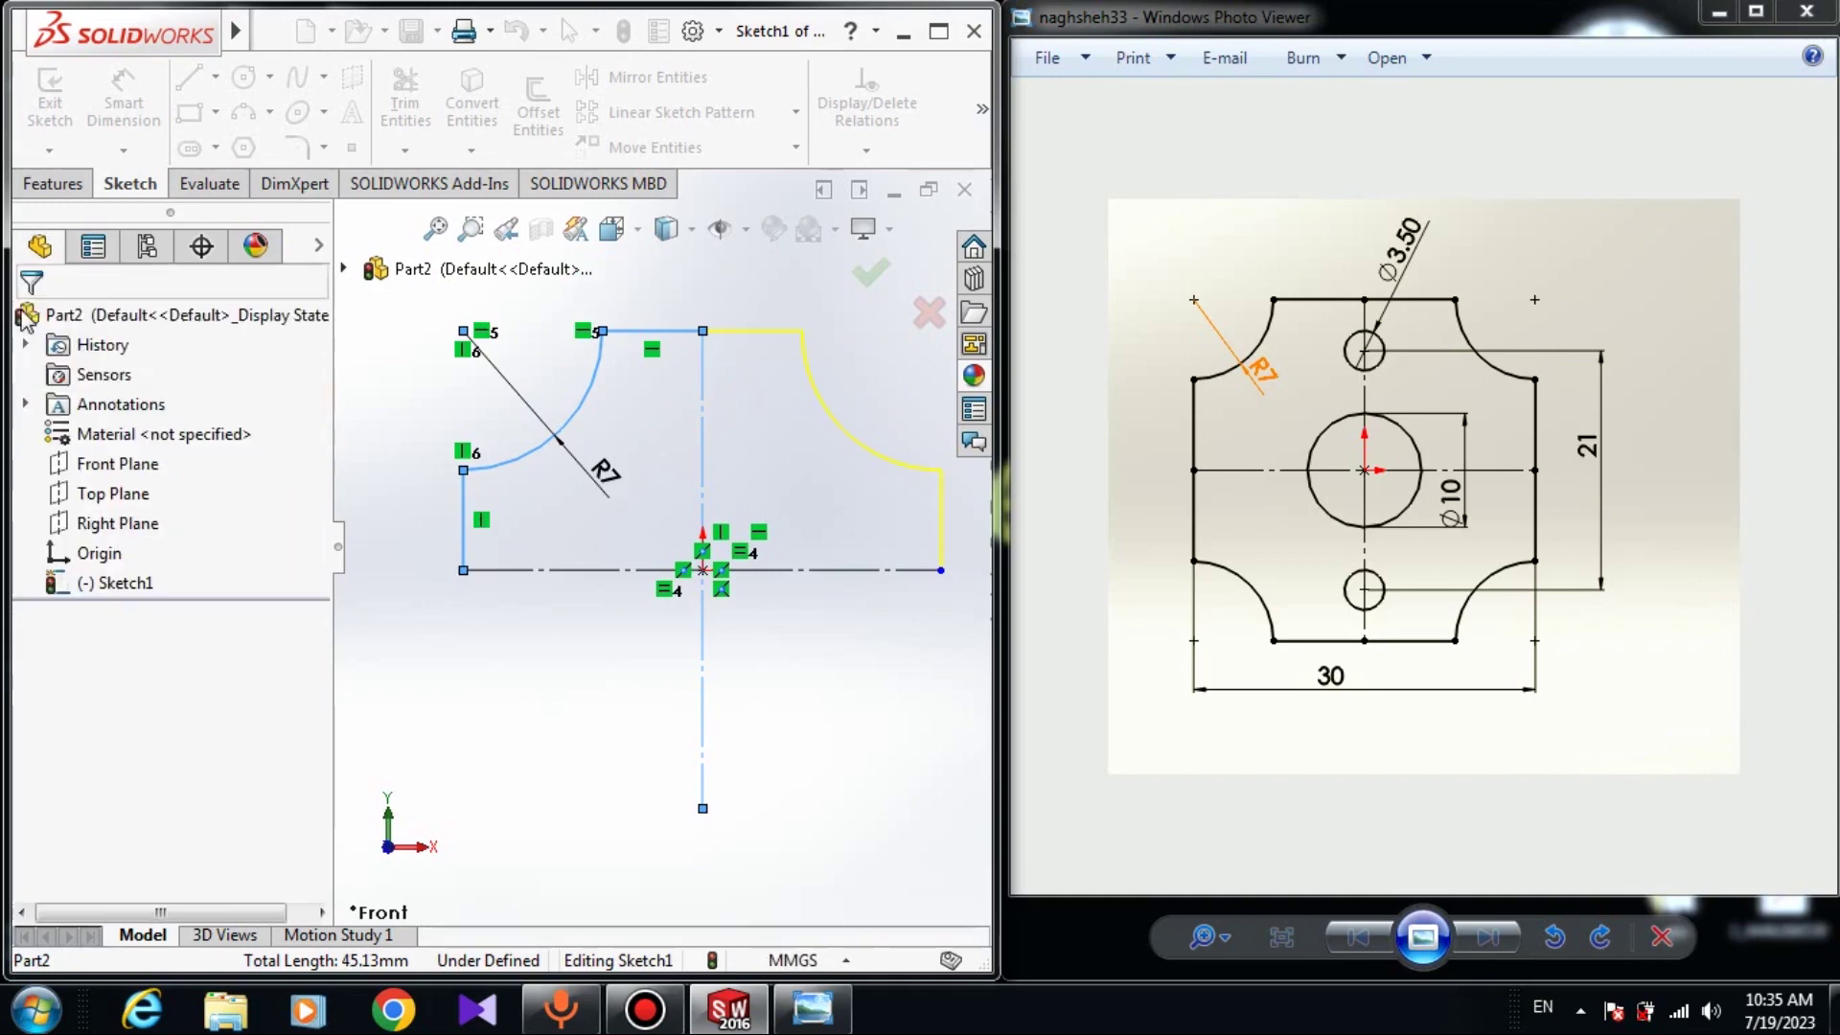
pyautogui.scroll(1, 557, 451)
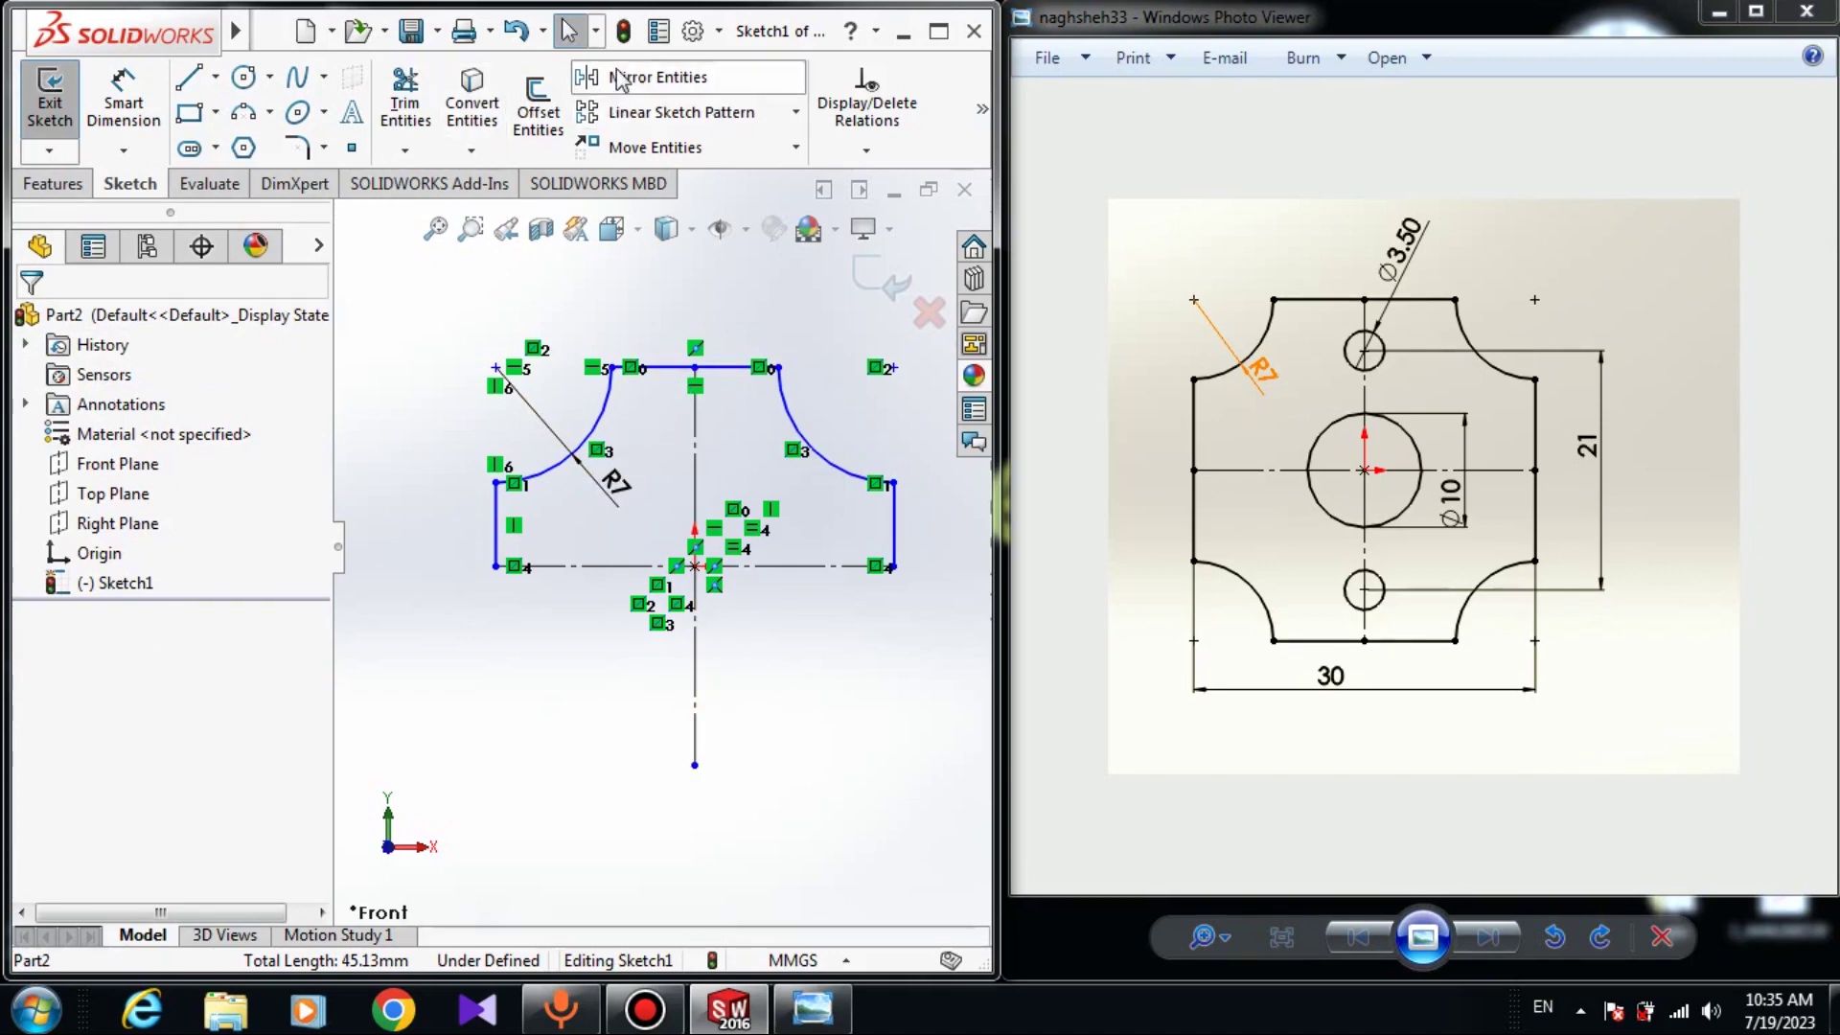
# Mirror the whole upper half of the profile, both notch arcs and their adjoining lines, about the horizontal centerline.
pyautogui.click(655, 77)
pyautogui.scroll(-3, 596, 405)
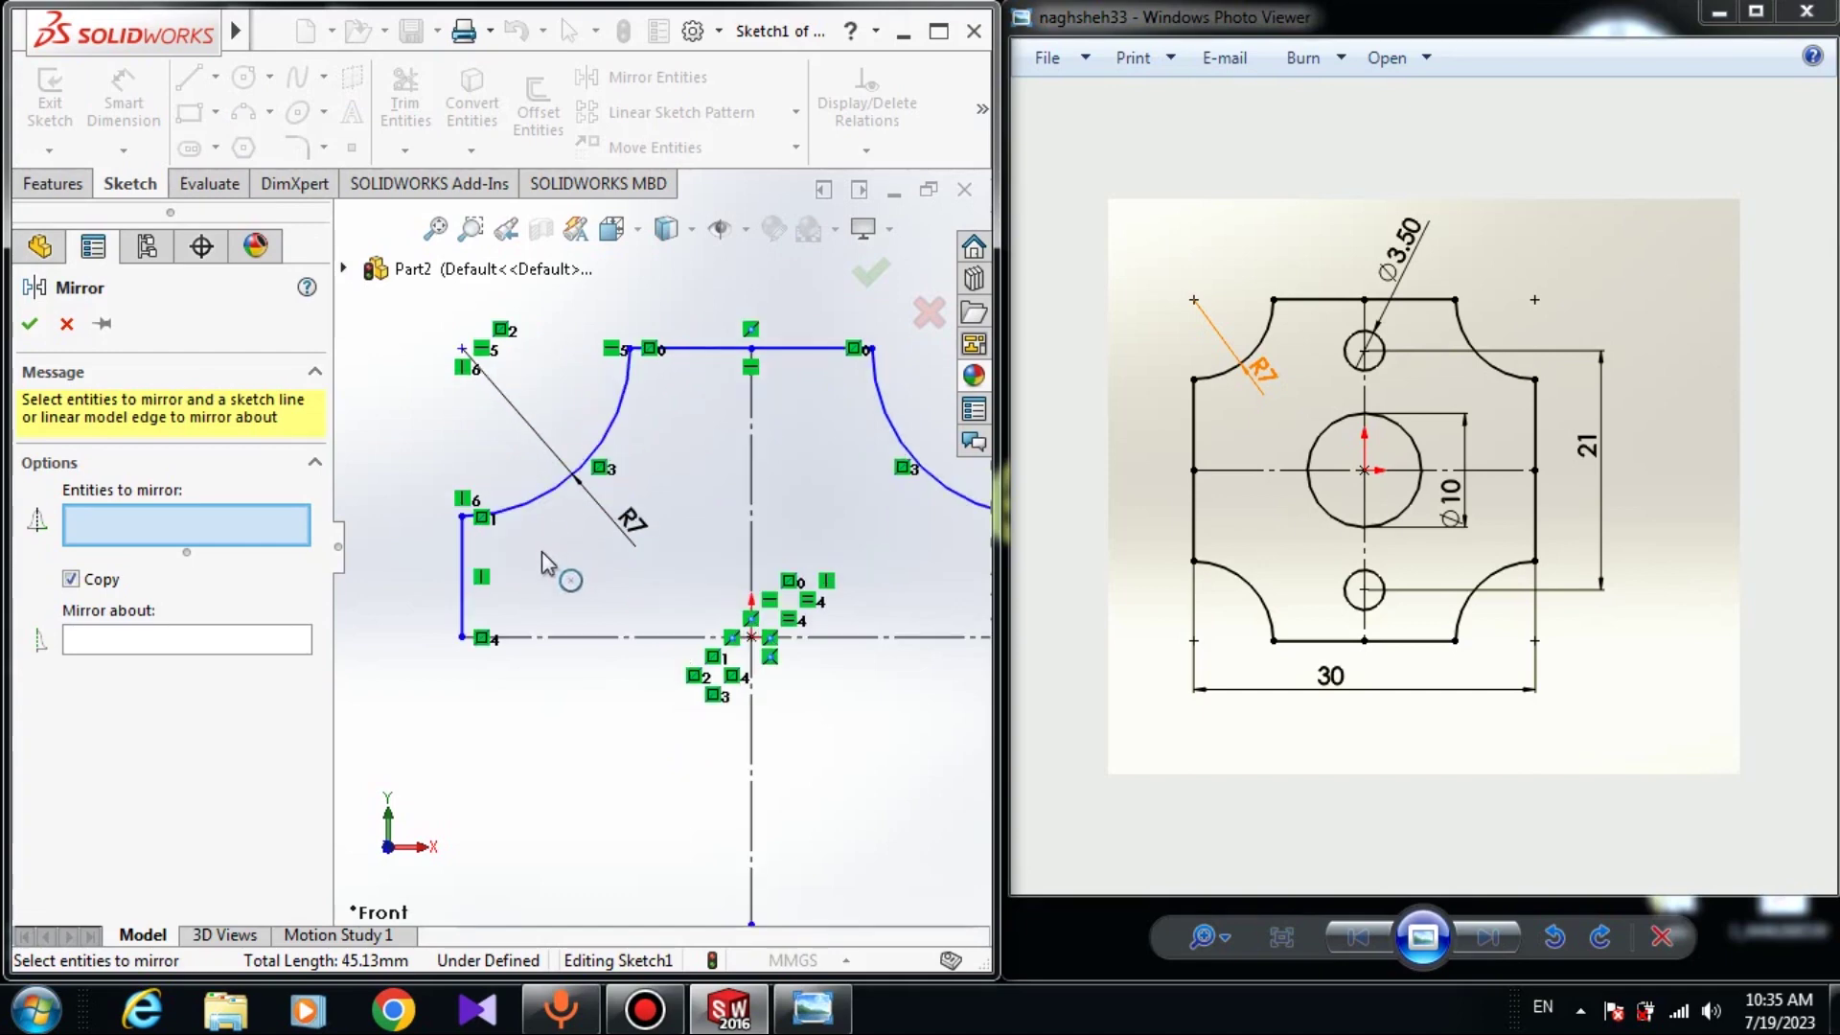
pyautogui.click(460, 565)
pyautogui.click(570, 472)
pyautogui.click(681, 355)
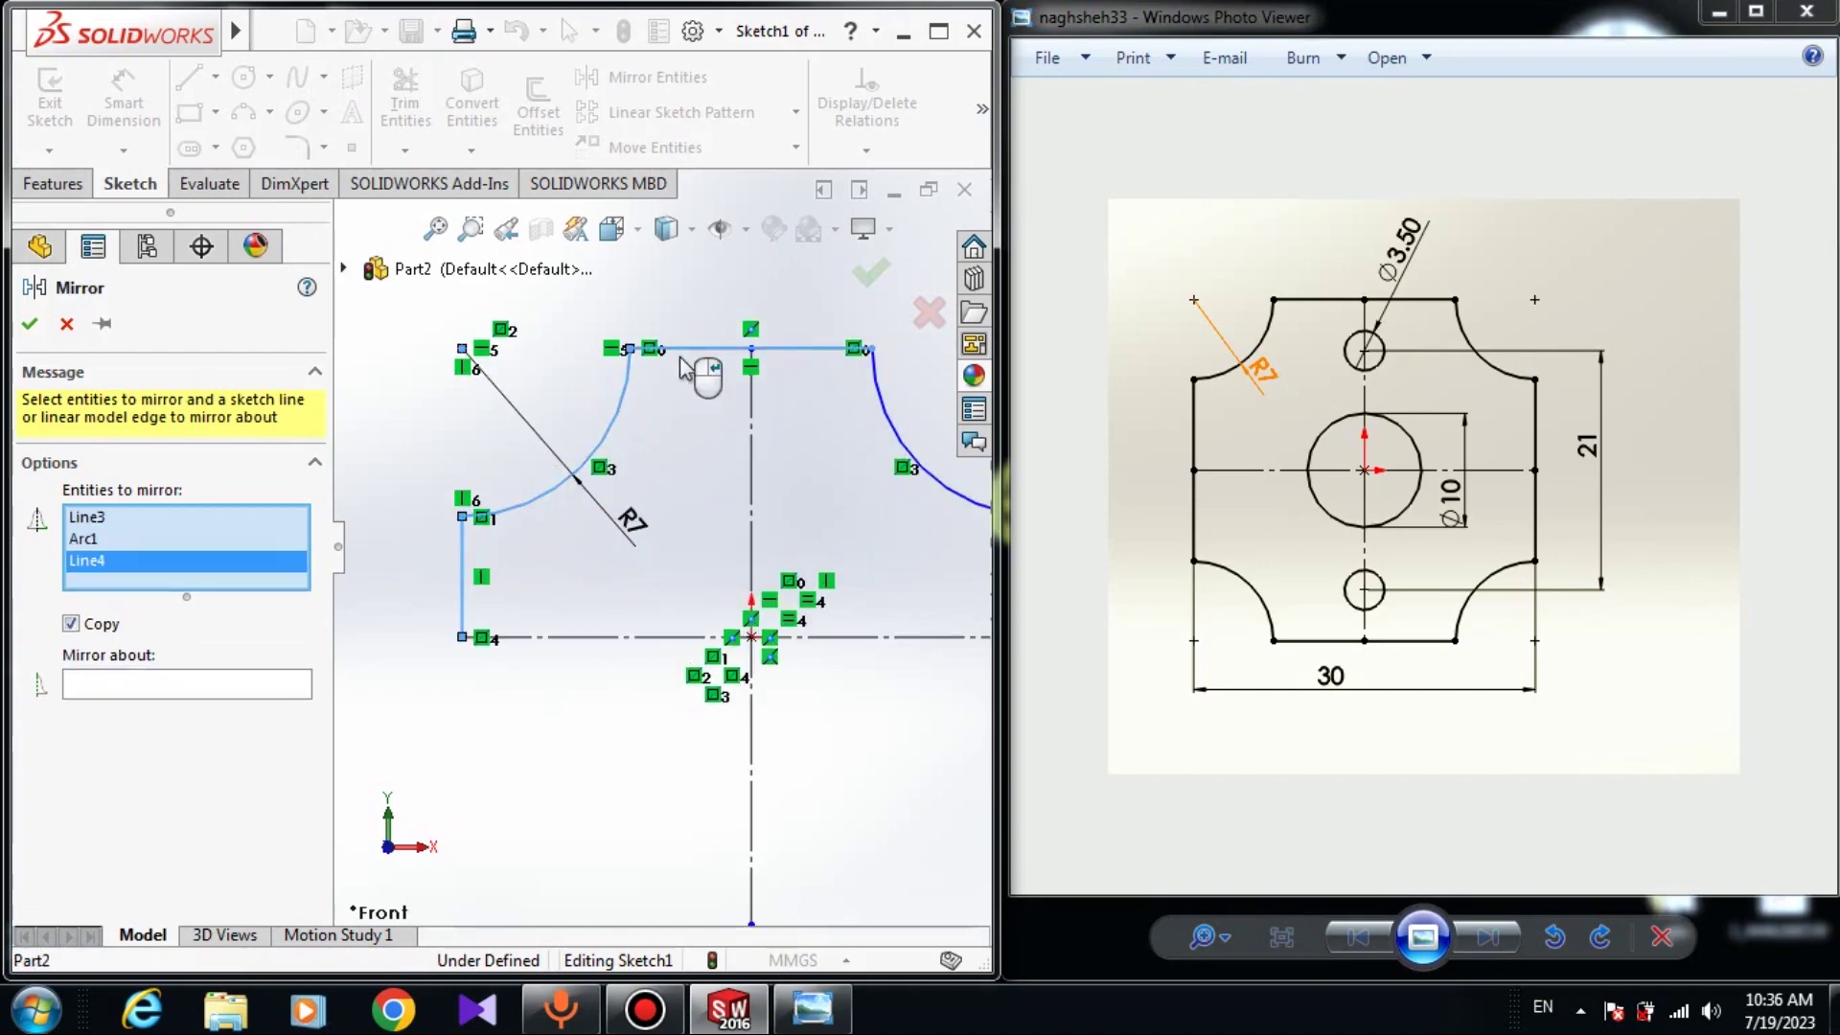
pyautogui.click(901, 452)
pyautogui.scroll(2, 896, 508)
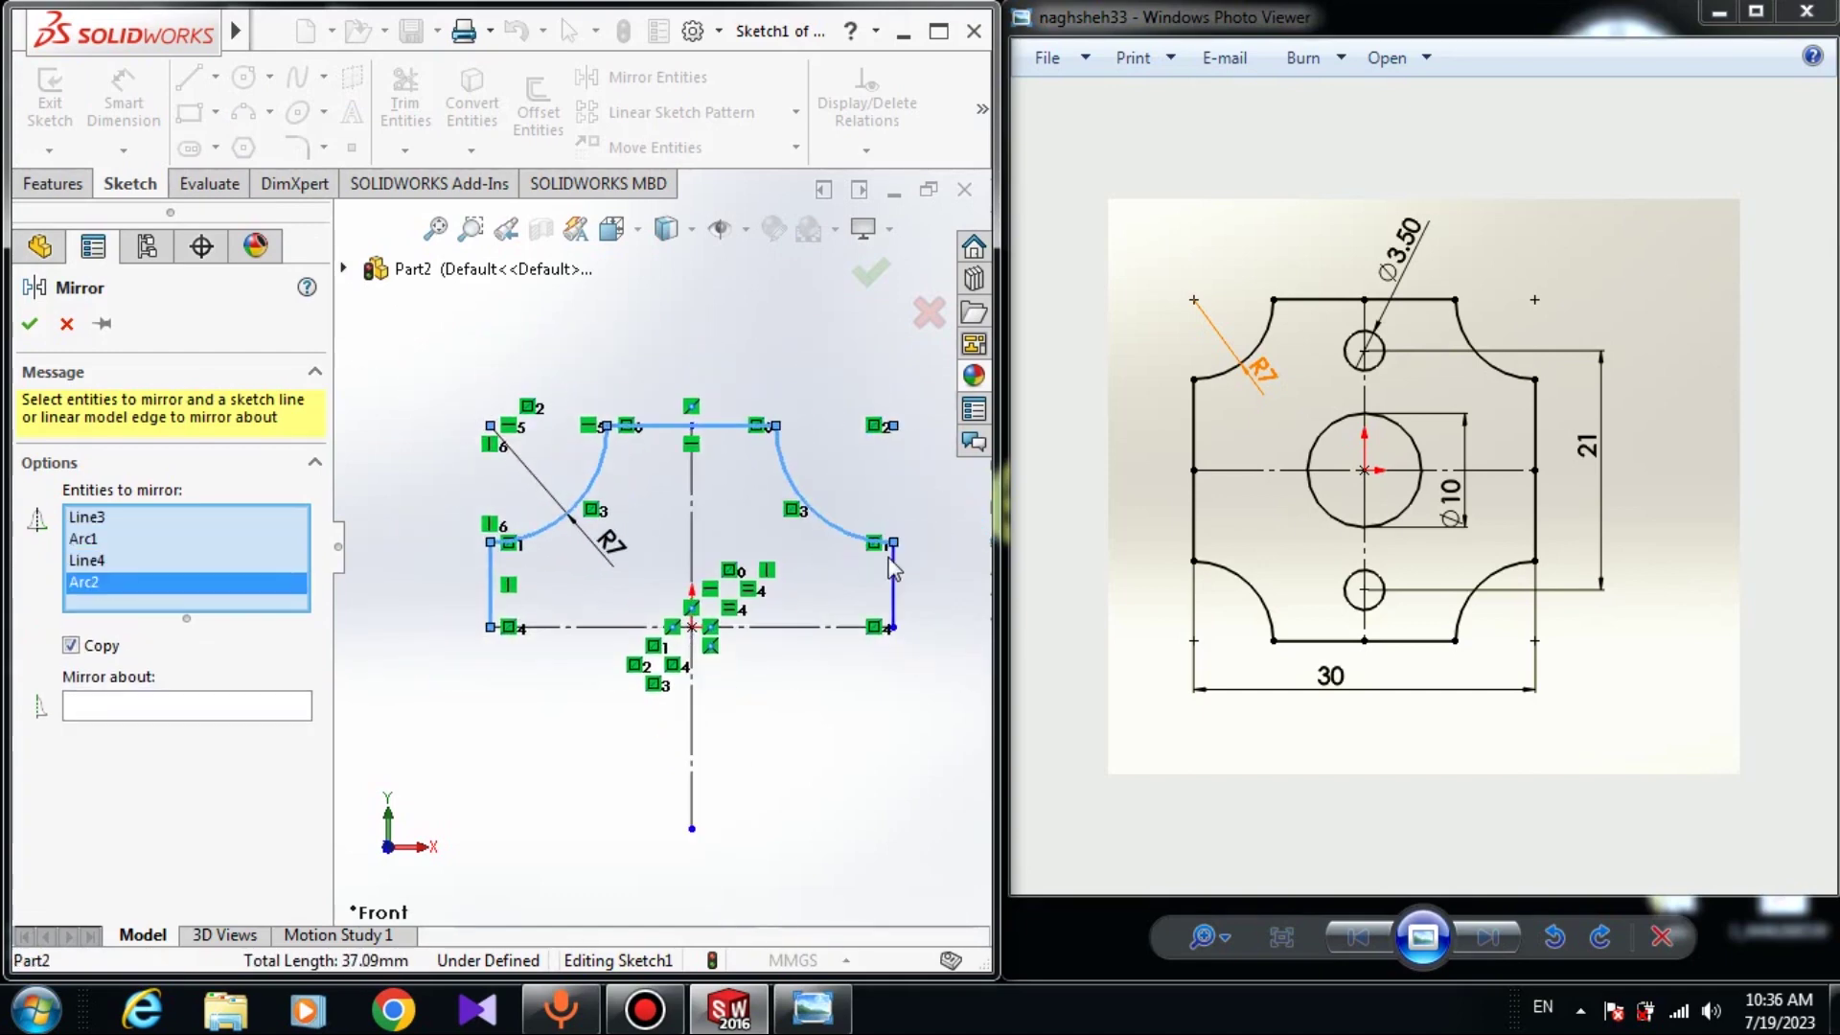
pyautogui.click(902, 567)
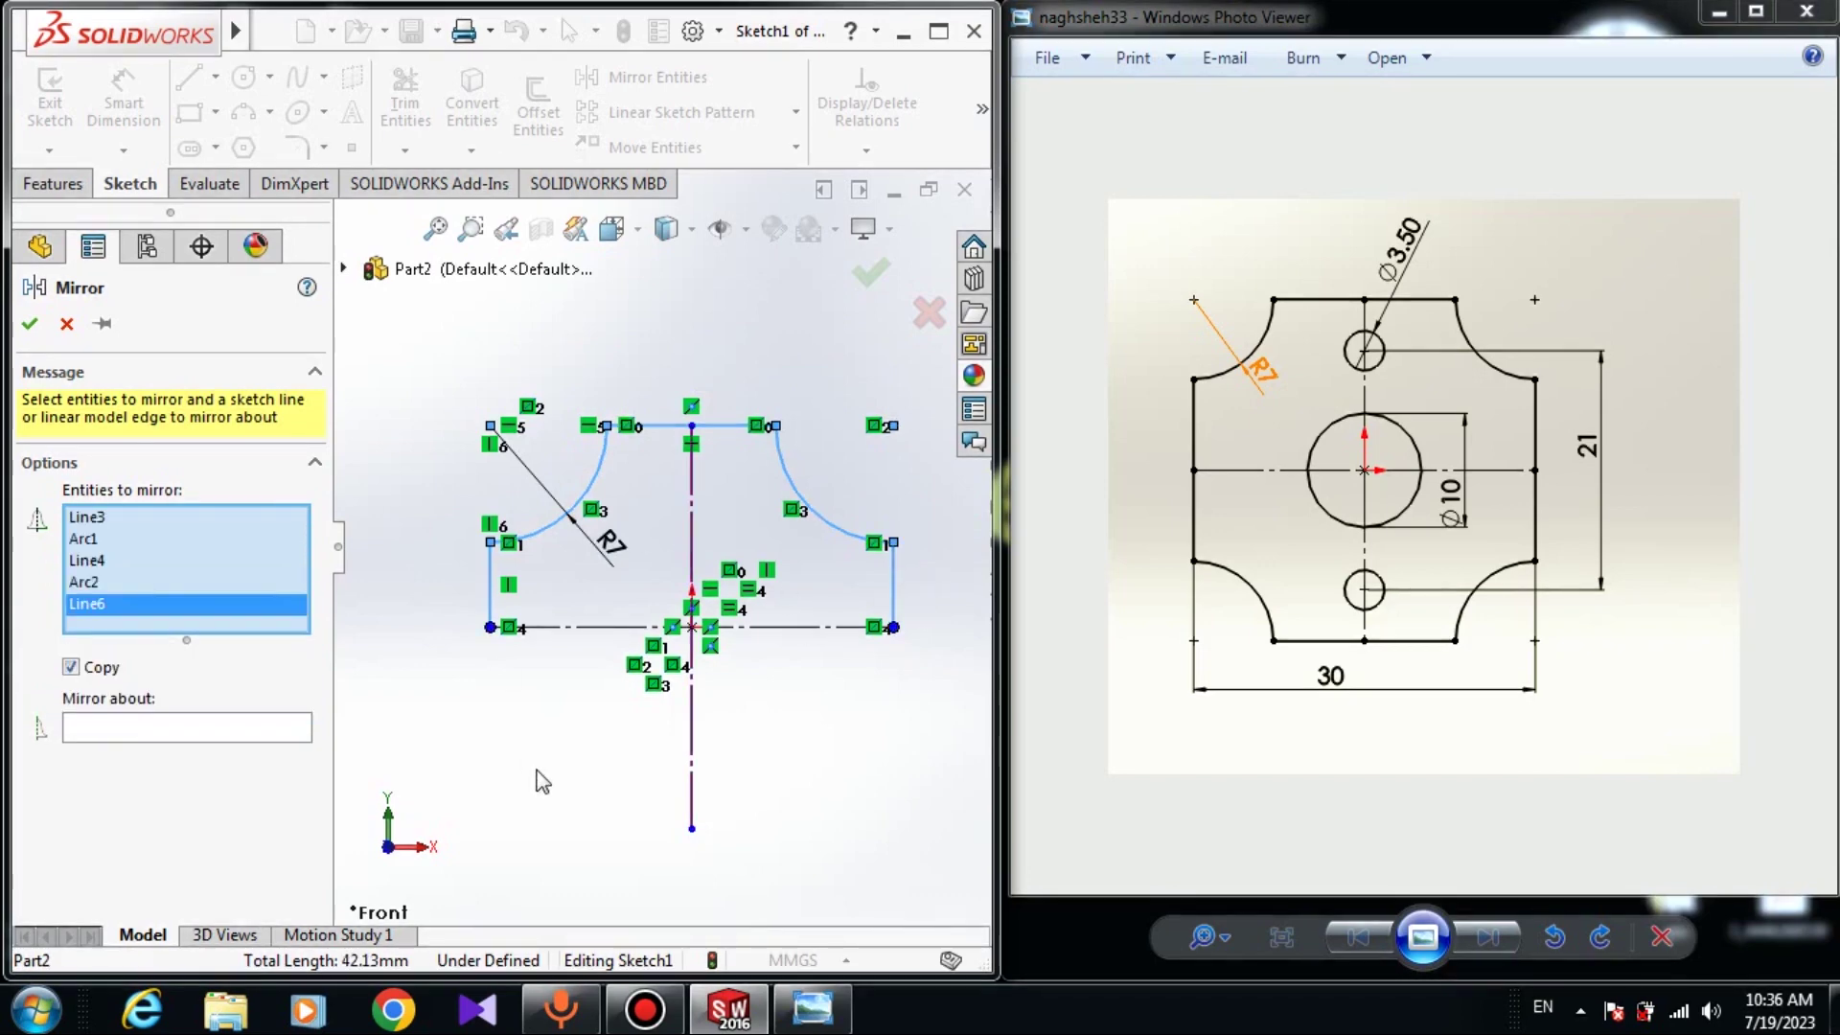
pyautogui.click(93, 736)
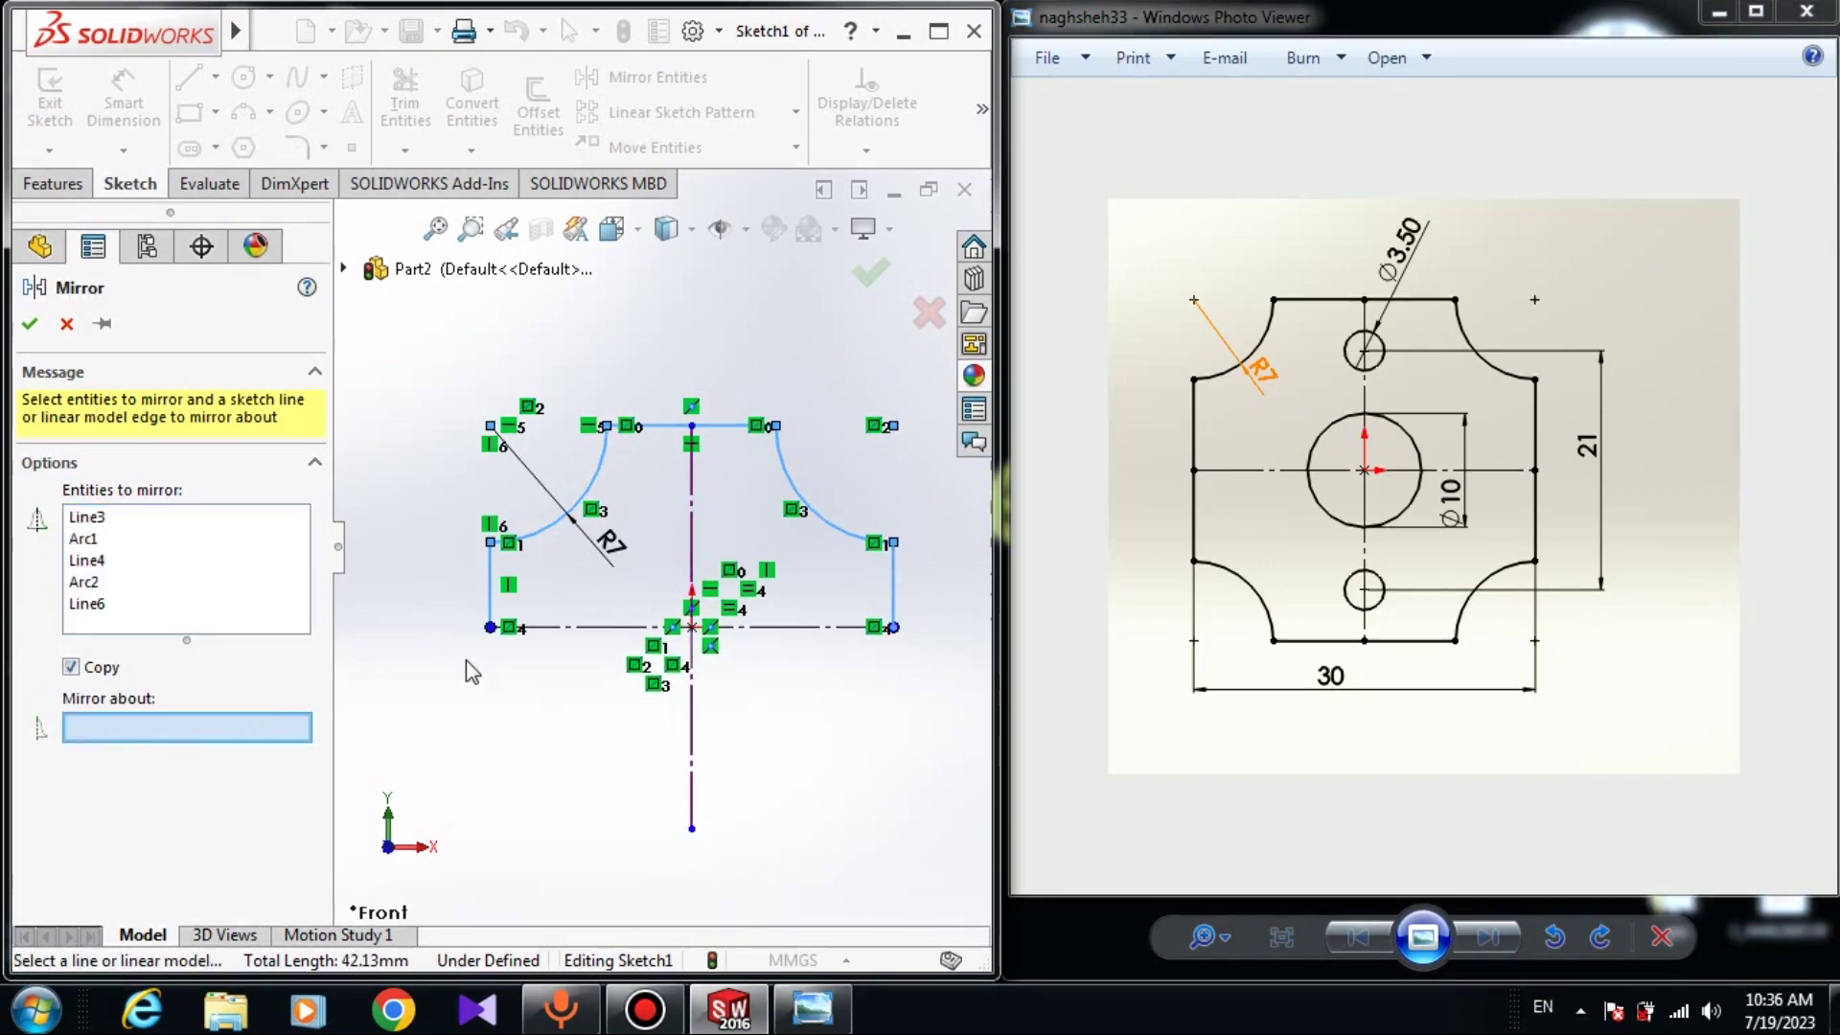
pyautogui.click(614, 627)
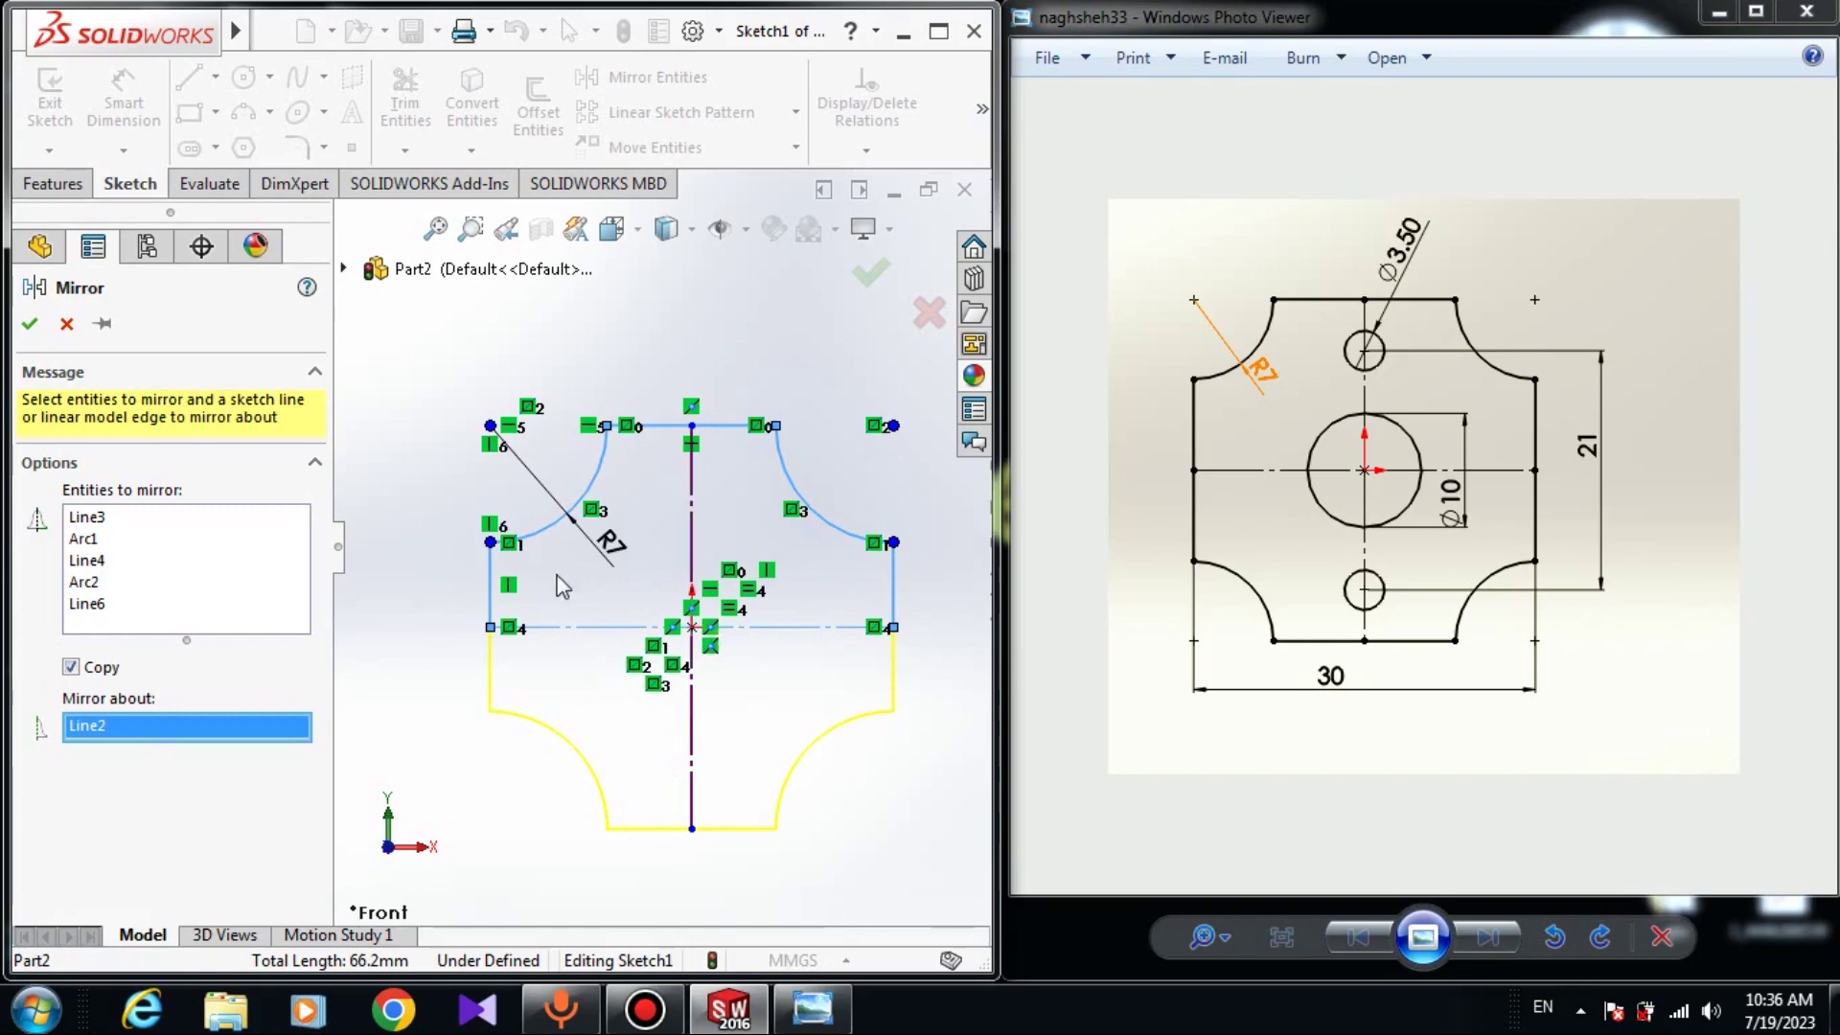
pyautogui.click(21, 330)
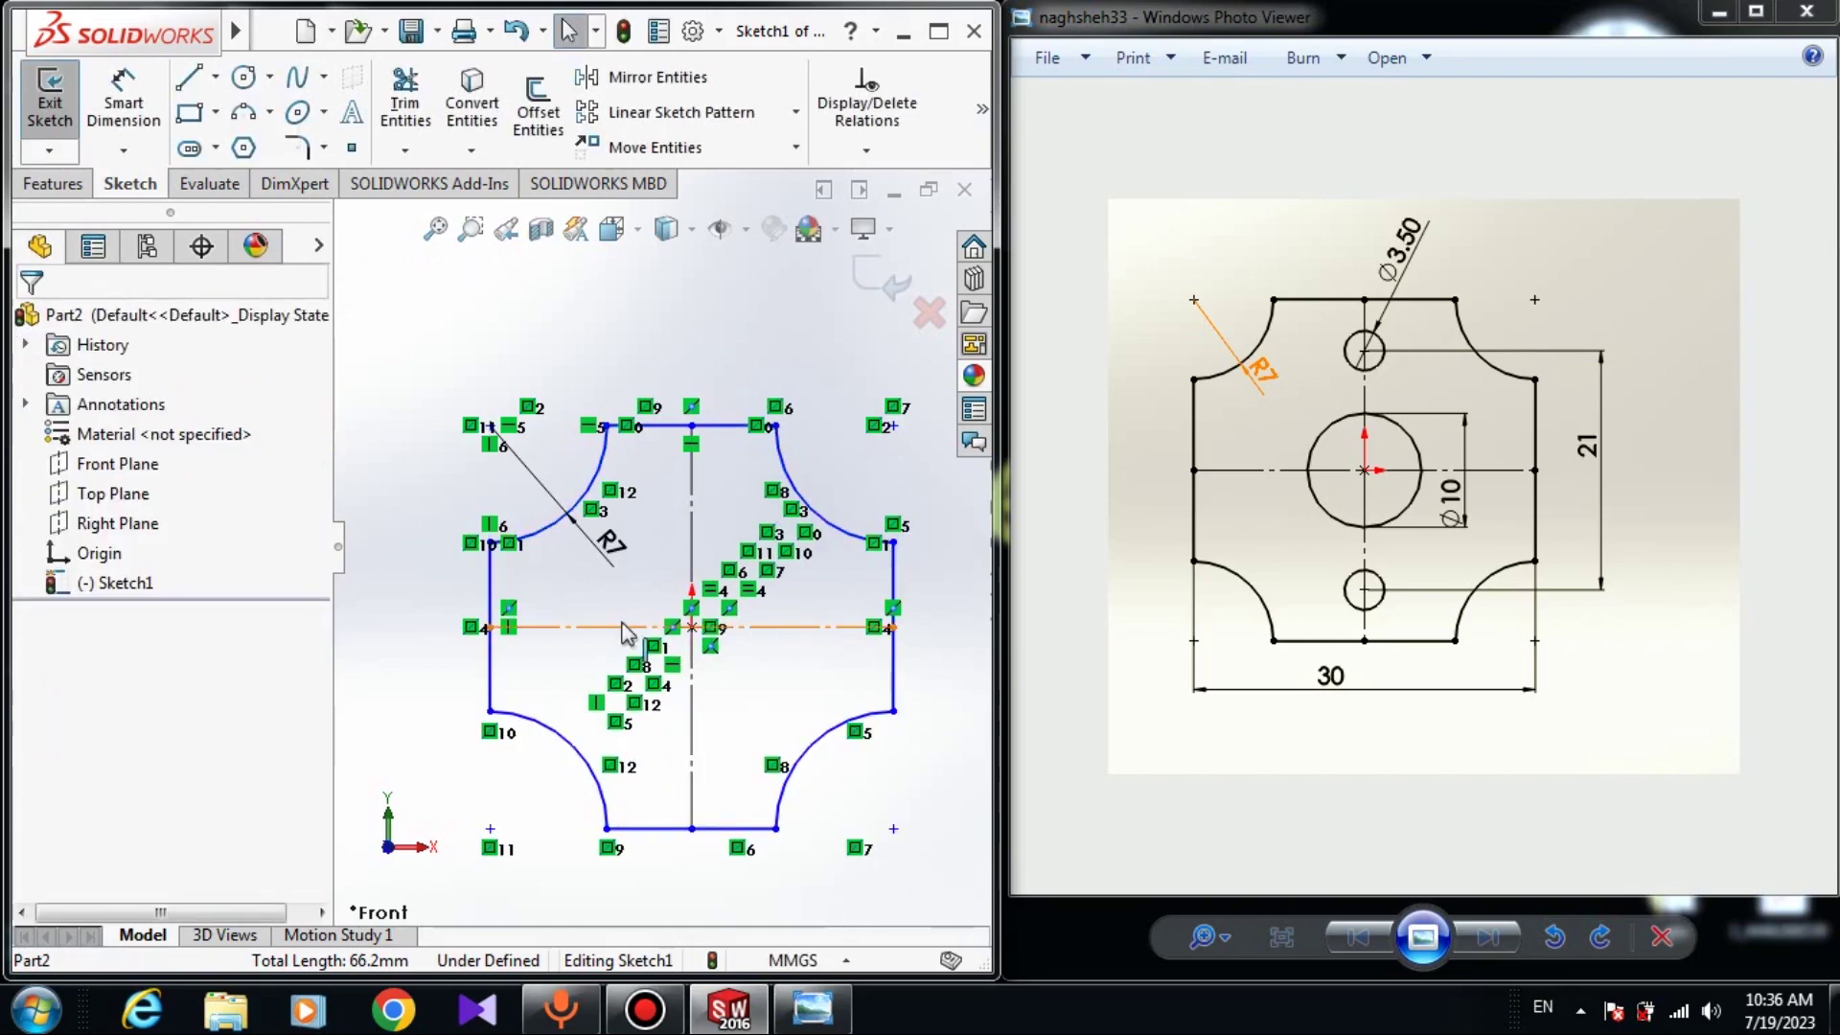
# Move the upper-left notch's upper endpoint inward to shrink the mirrored profile.
pyautogui.scroll(-3, 626, 458)
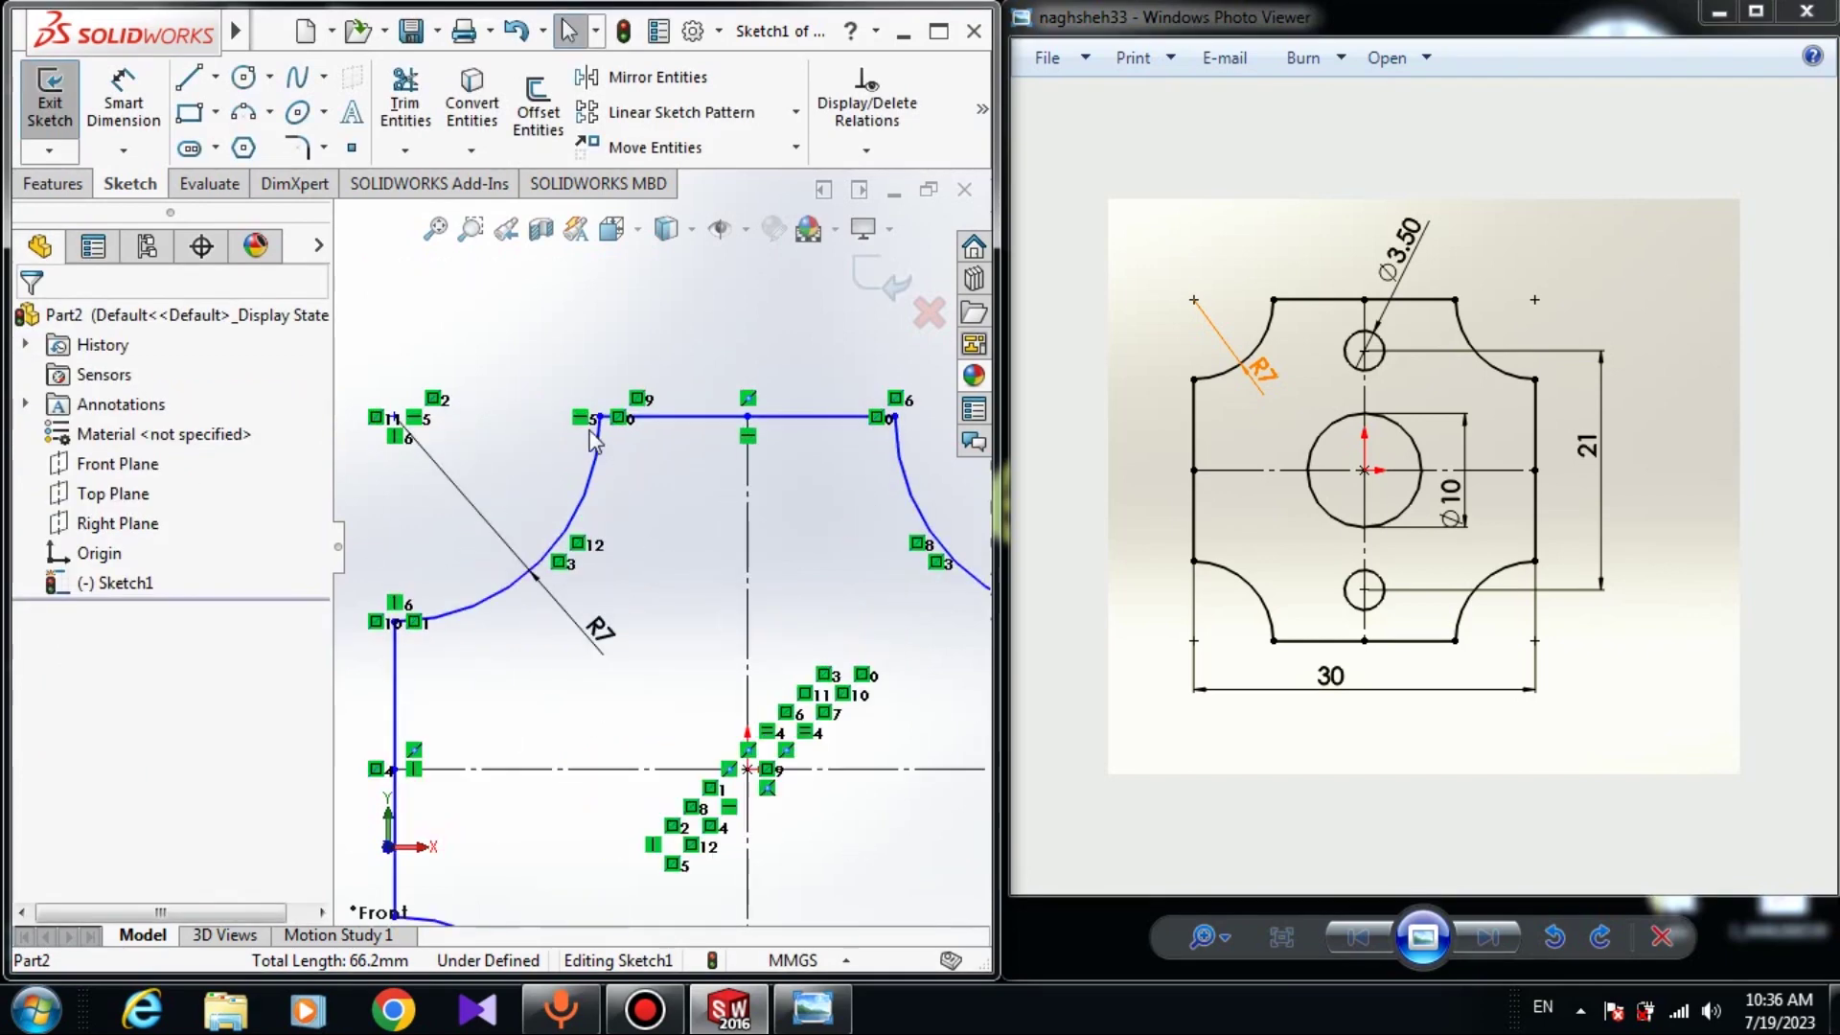
pyautogui.click(630, 448)
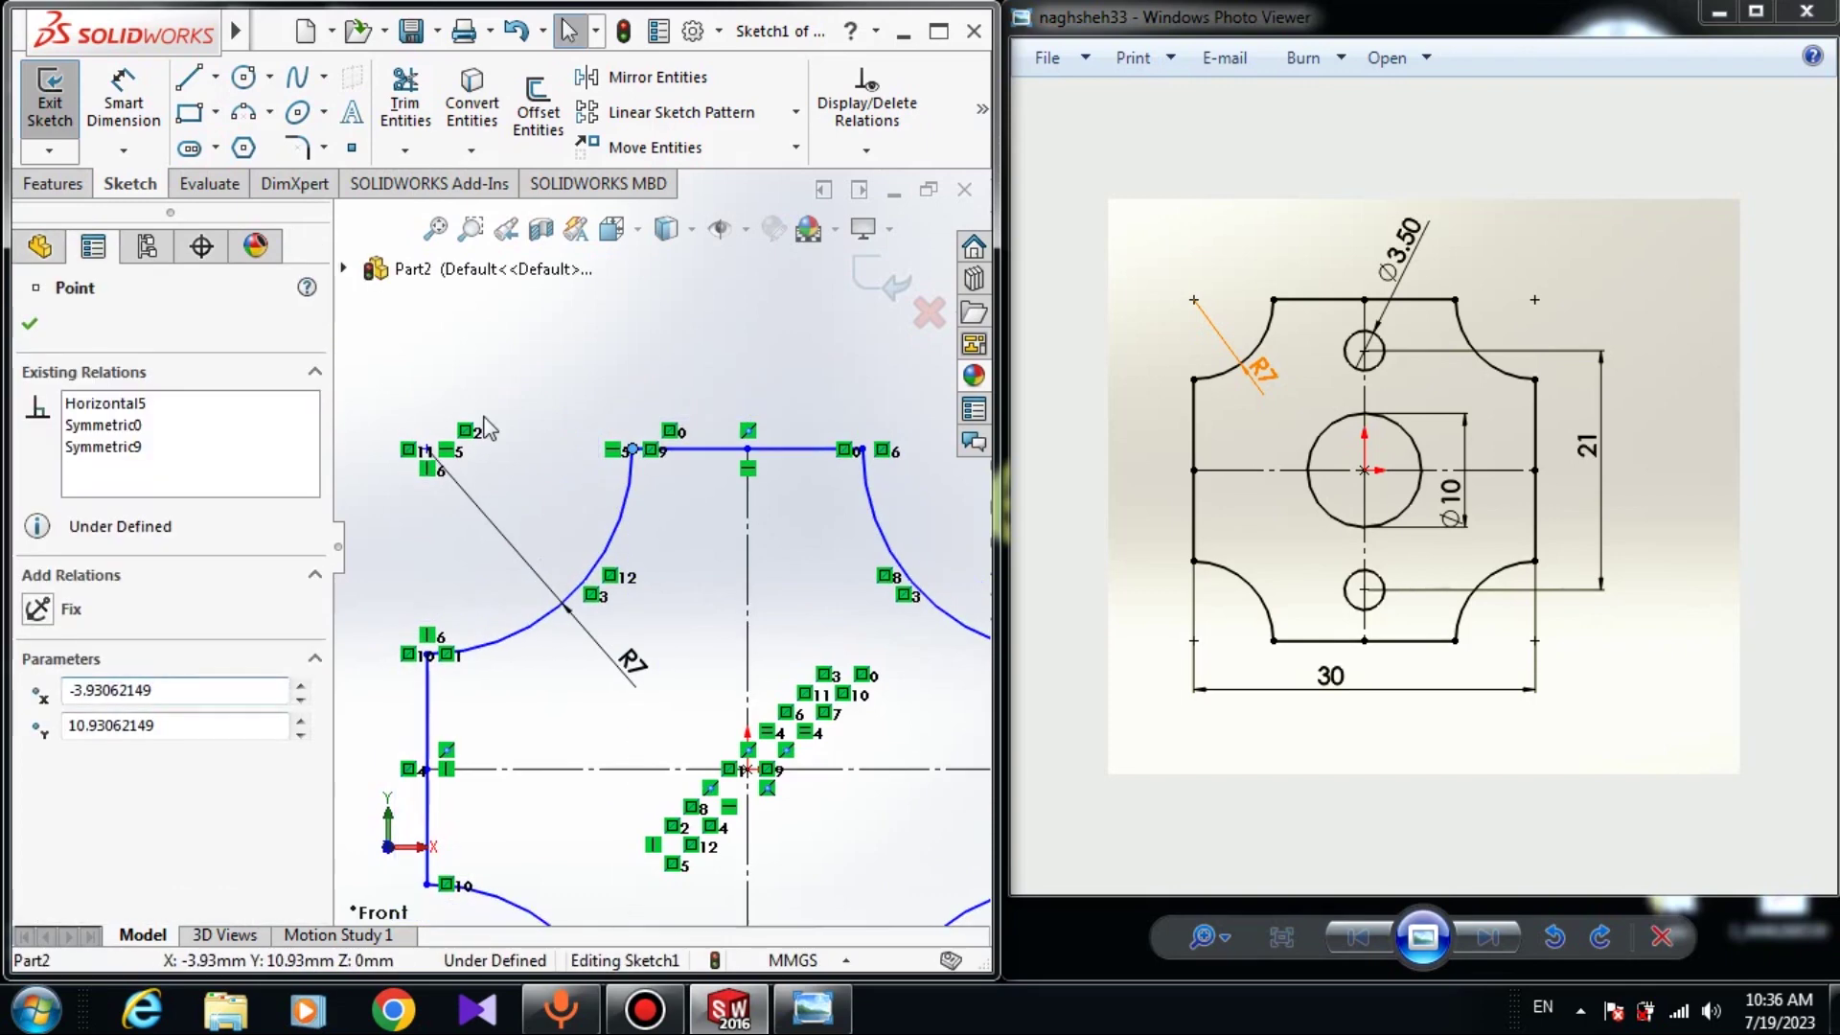
pyautogui.click(421, 353)
# Dimension the horizontal distance between the profile's left and right vertical edges, placing the dimension below the profile.
pyautogui.click(123, 103)
pyautogui.scroll(3, 544, 518)
pyautogui.scroll(1, 661, 575)
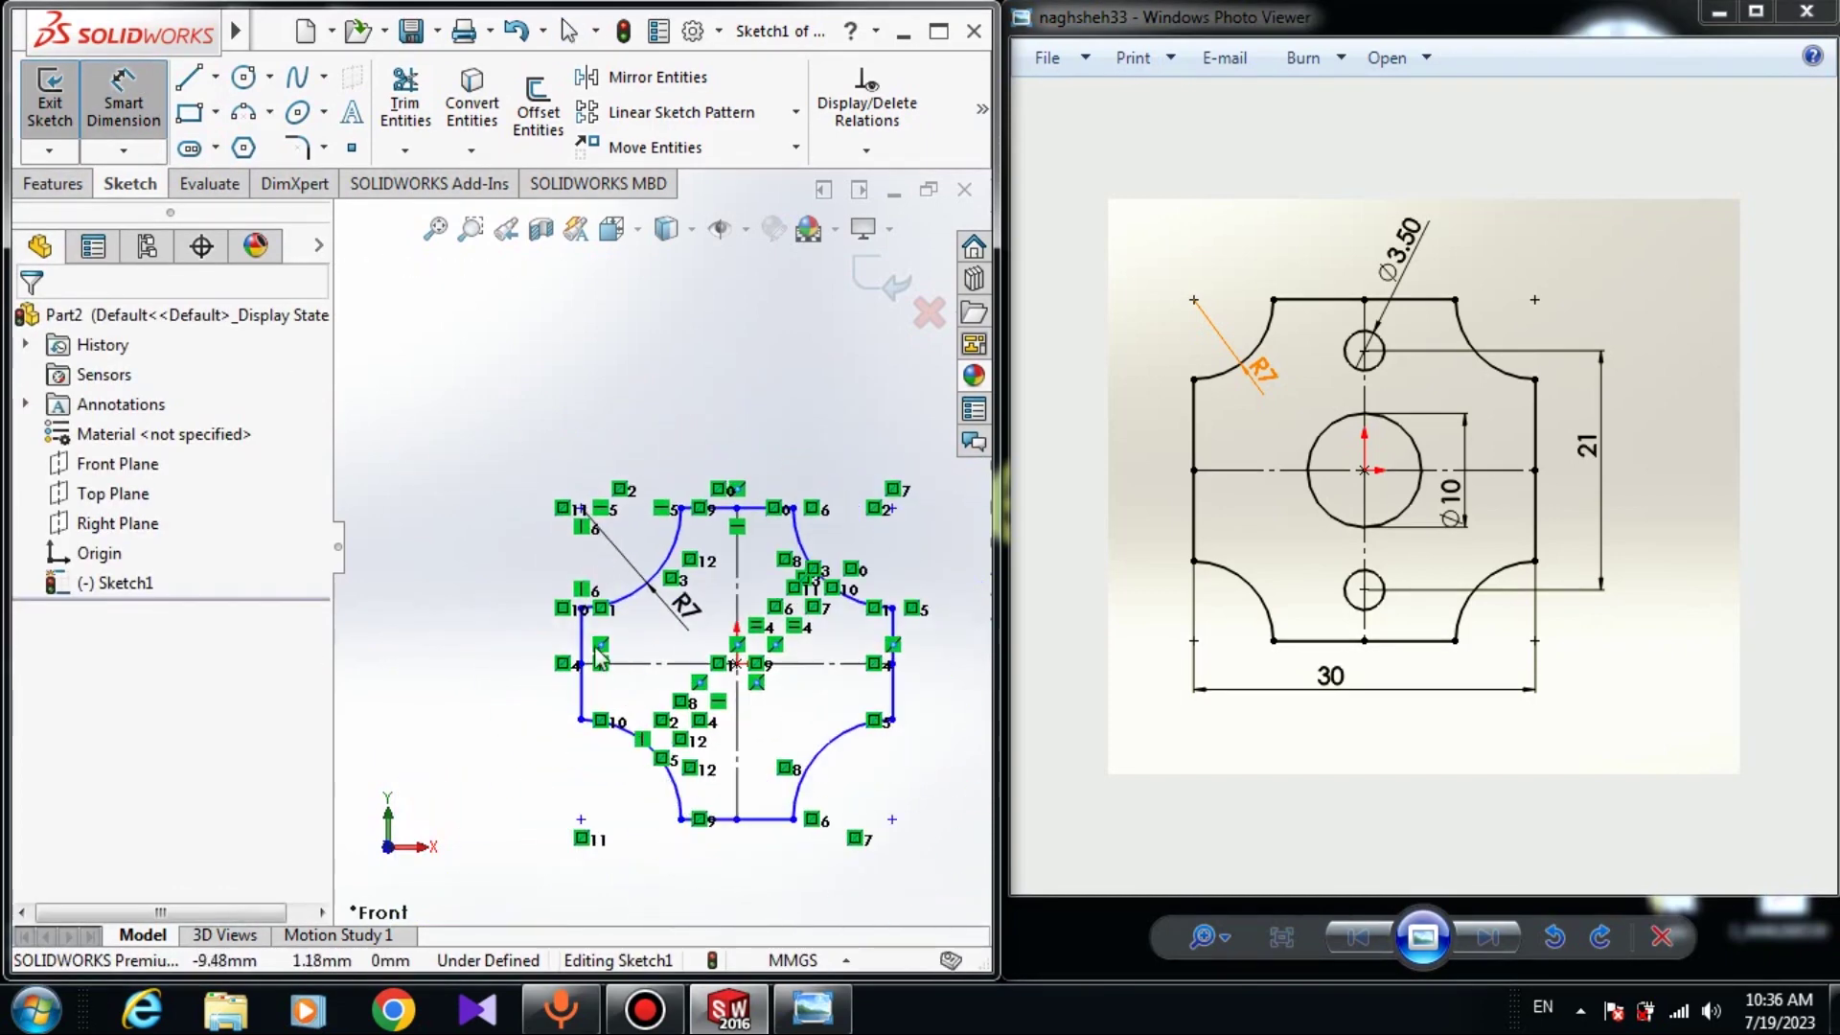
pyautogui.click(889, 682)
pyautogui.click(582, 675)
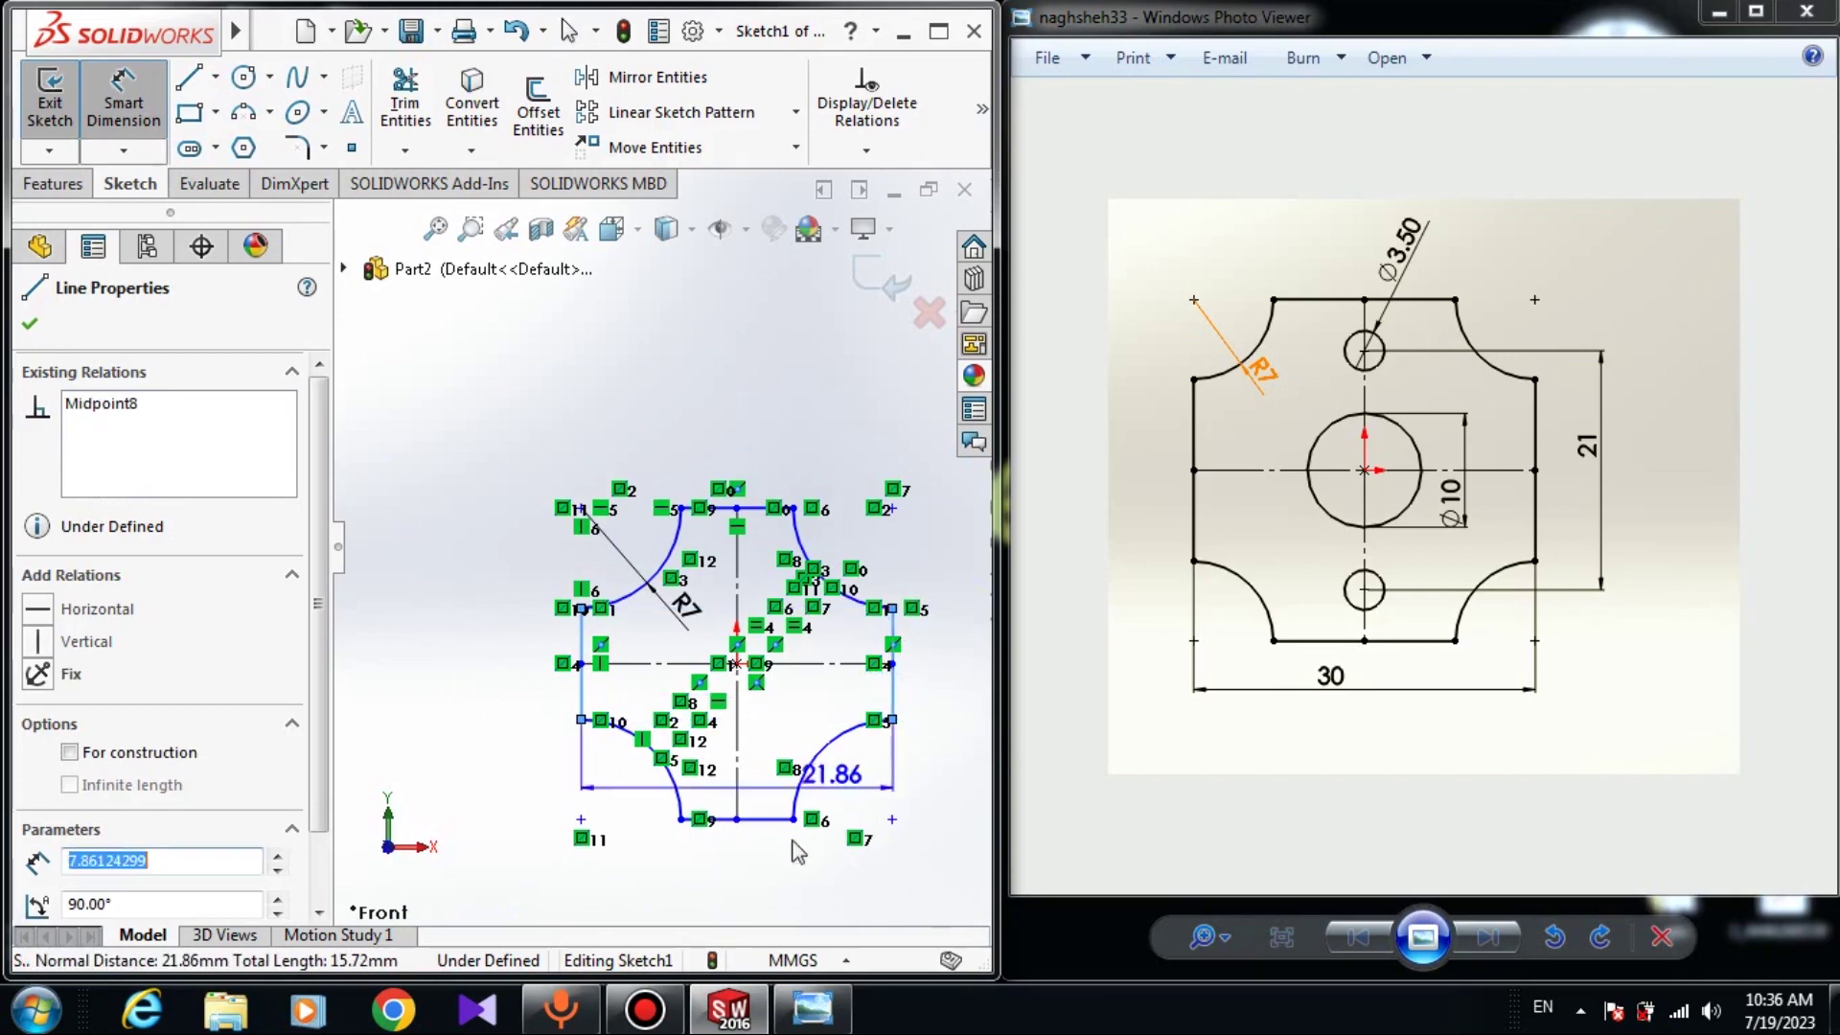
pyautogui.click(704, 915)
pyautogui.write('e0')
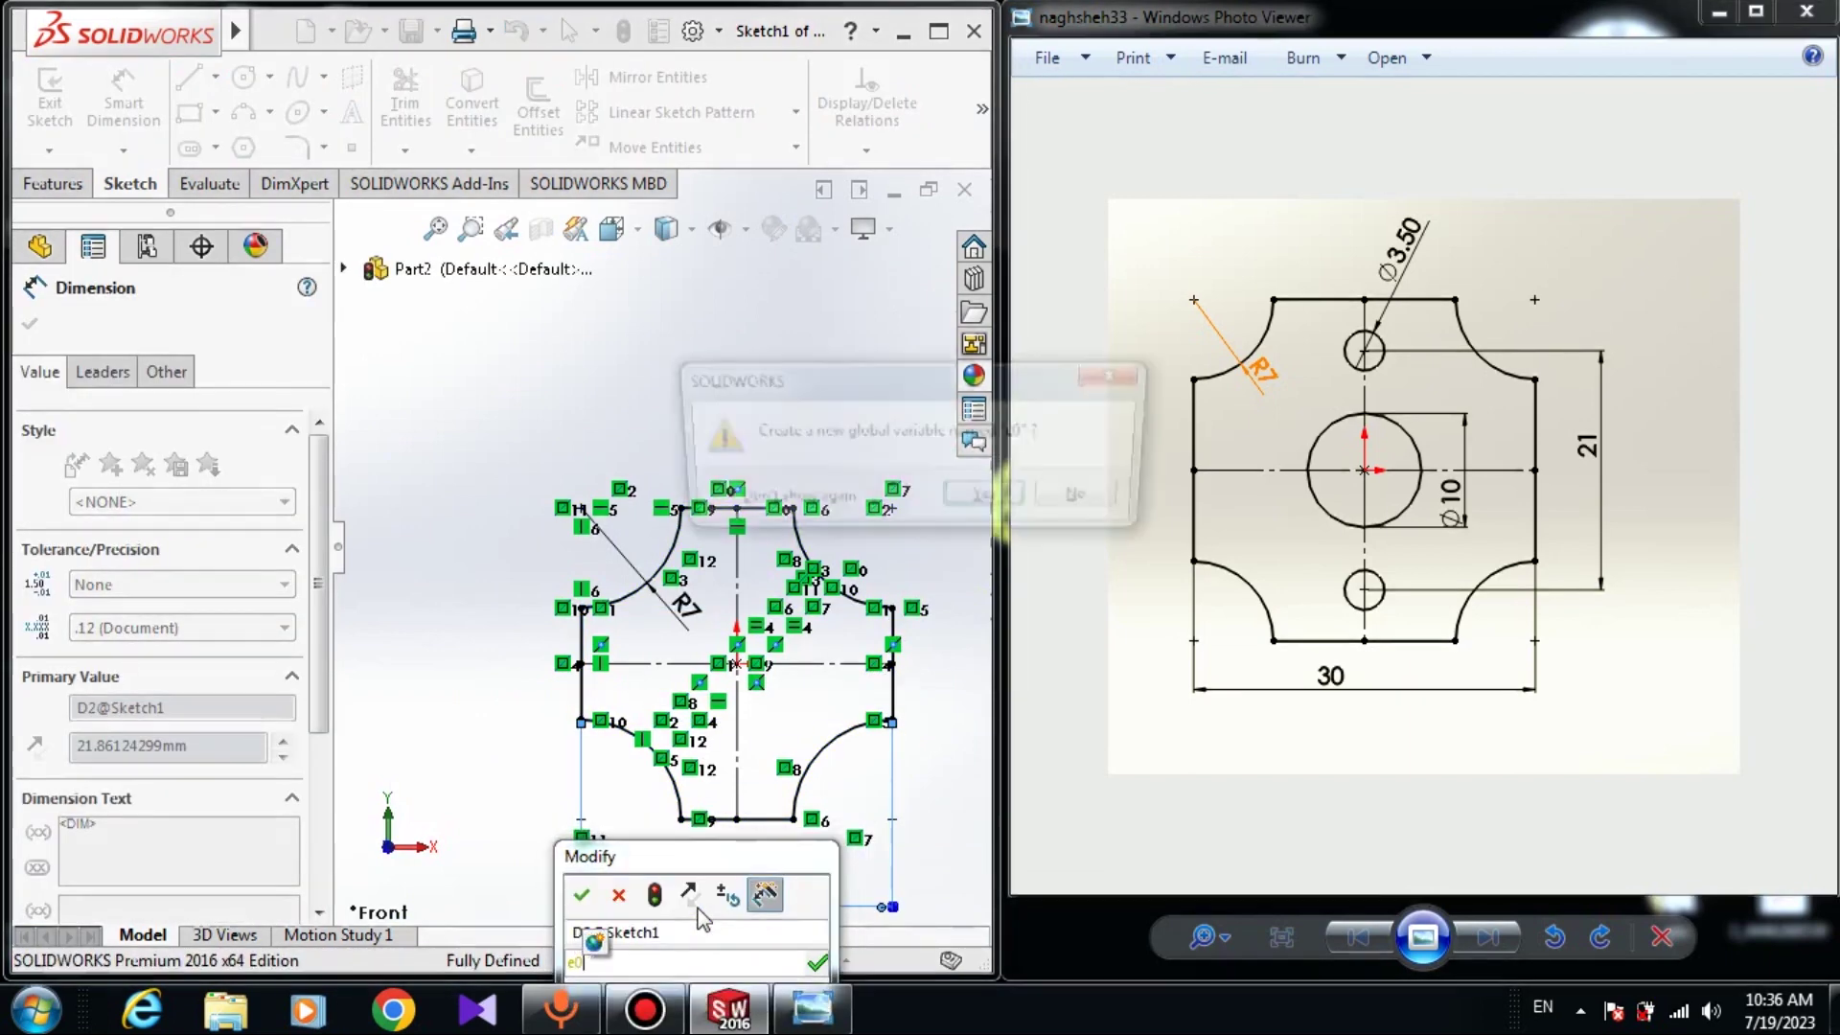
pyautogui.press('Return')
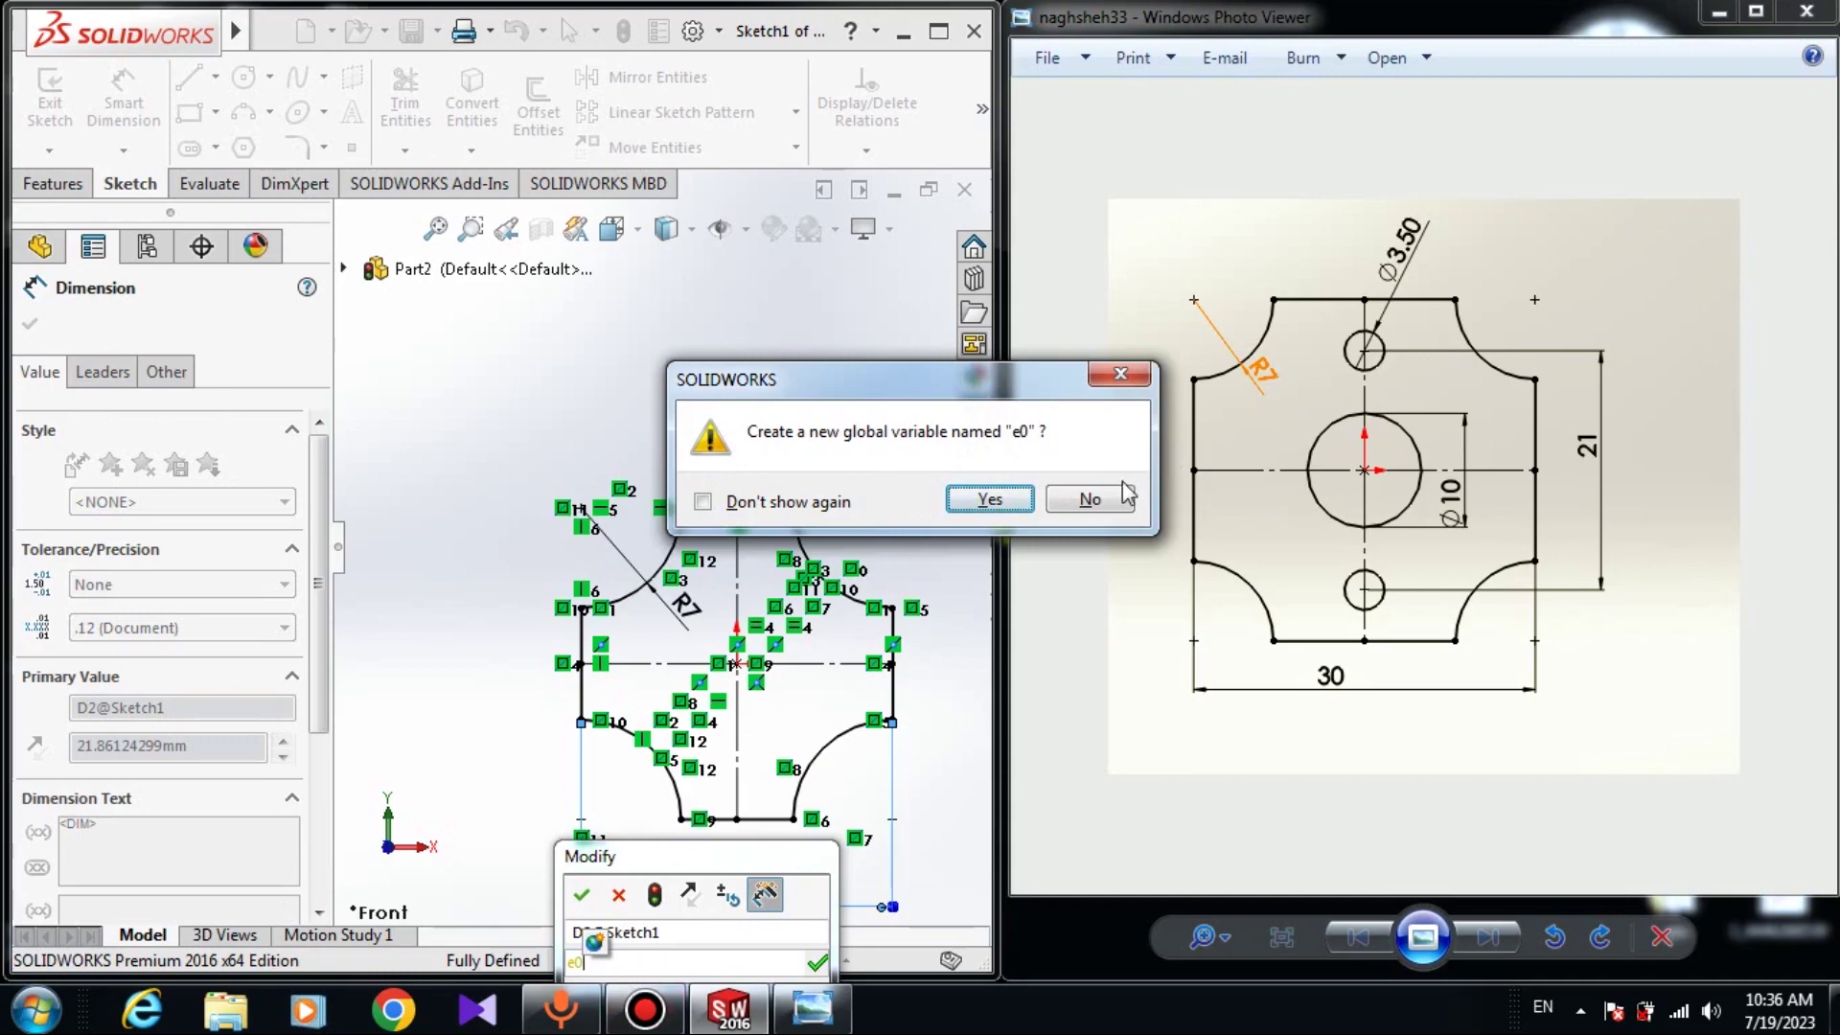
pyautogui.click(1082, 498)
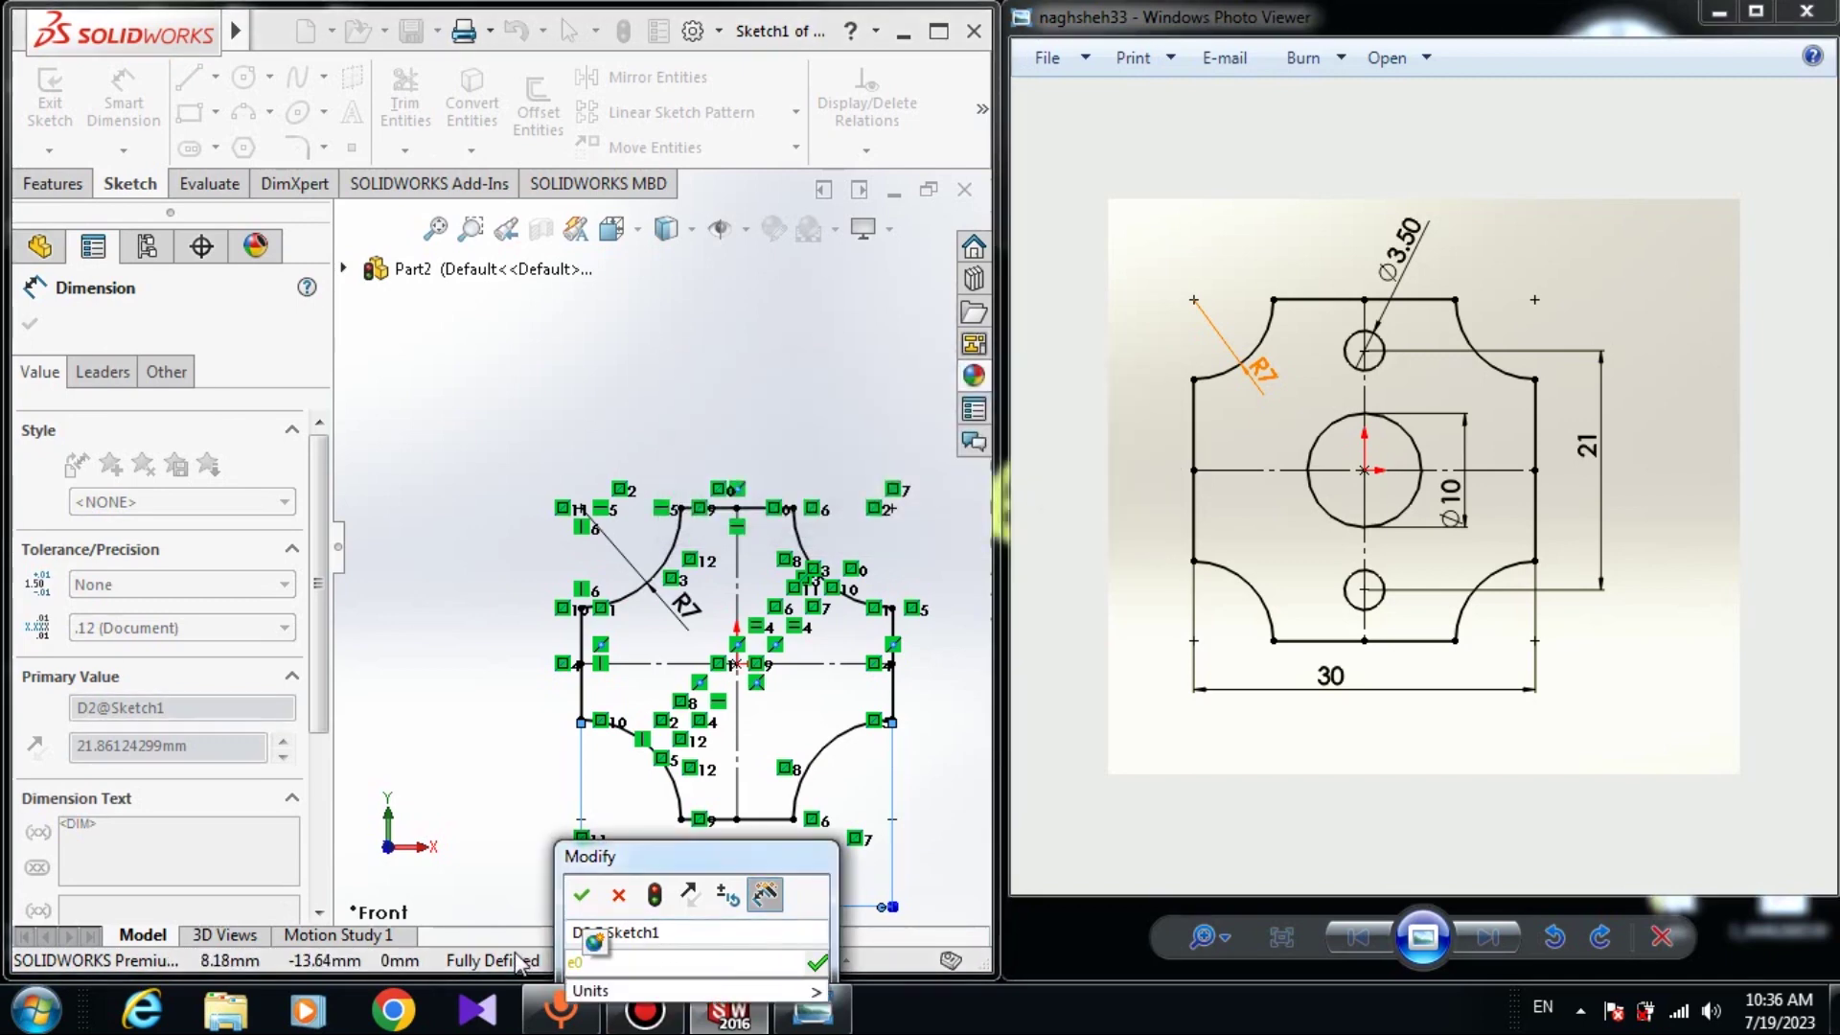
pyautogui.press('BackSpace')
pyautogui.press('BackSpace')
# Set the profile's overall width dimension to 30 mm and finish dimensioning.
pyautogui.write('30')
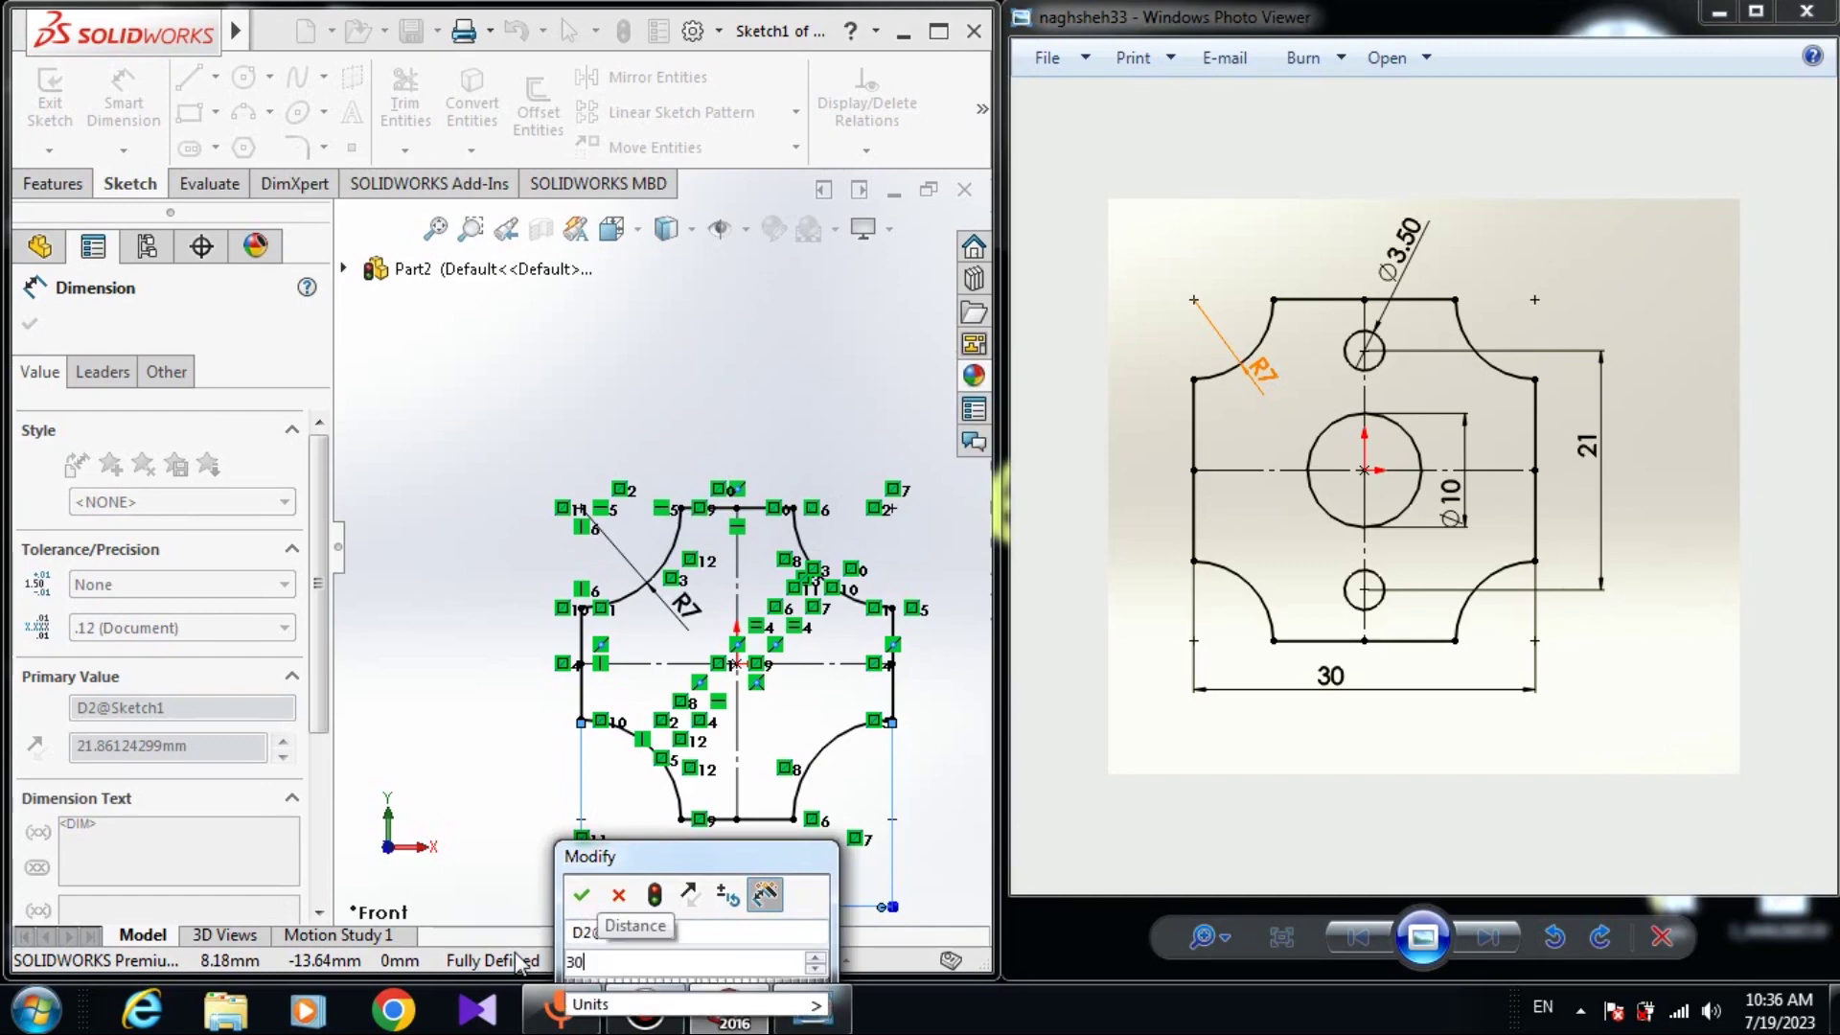
pyautogui.press('Return')
pyautogui.press('Escape')
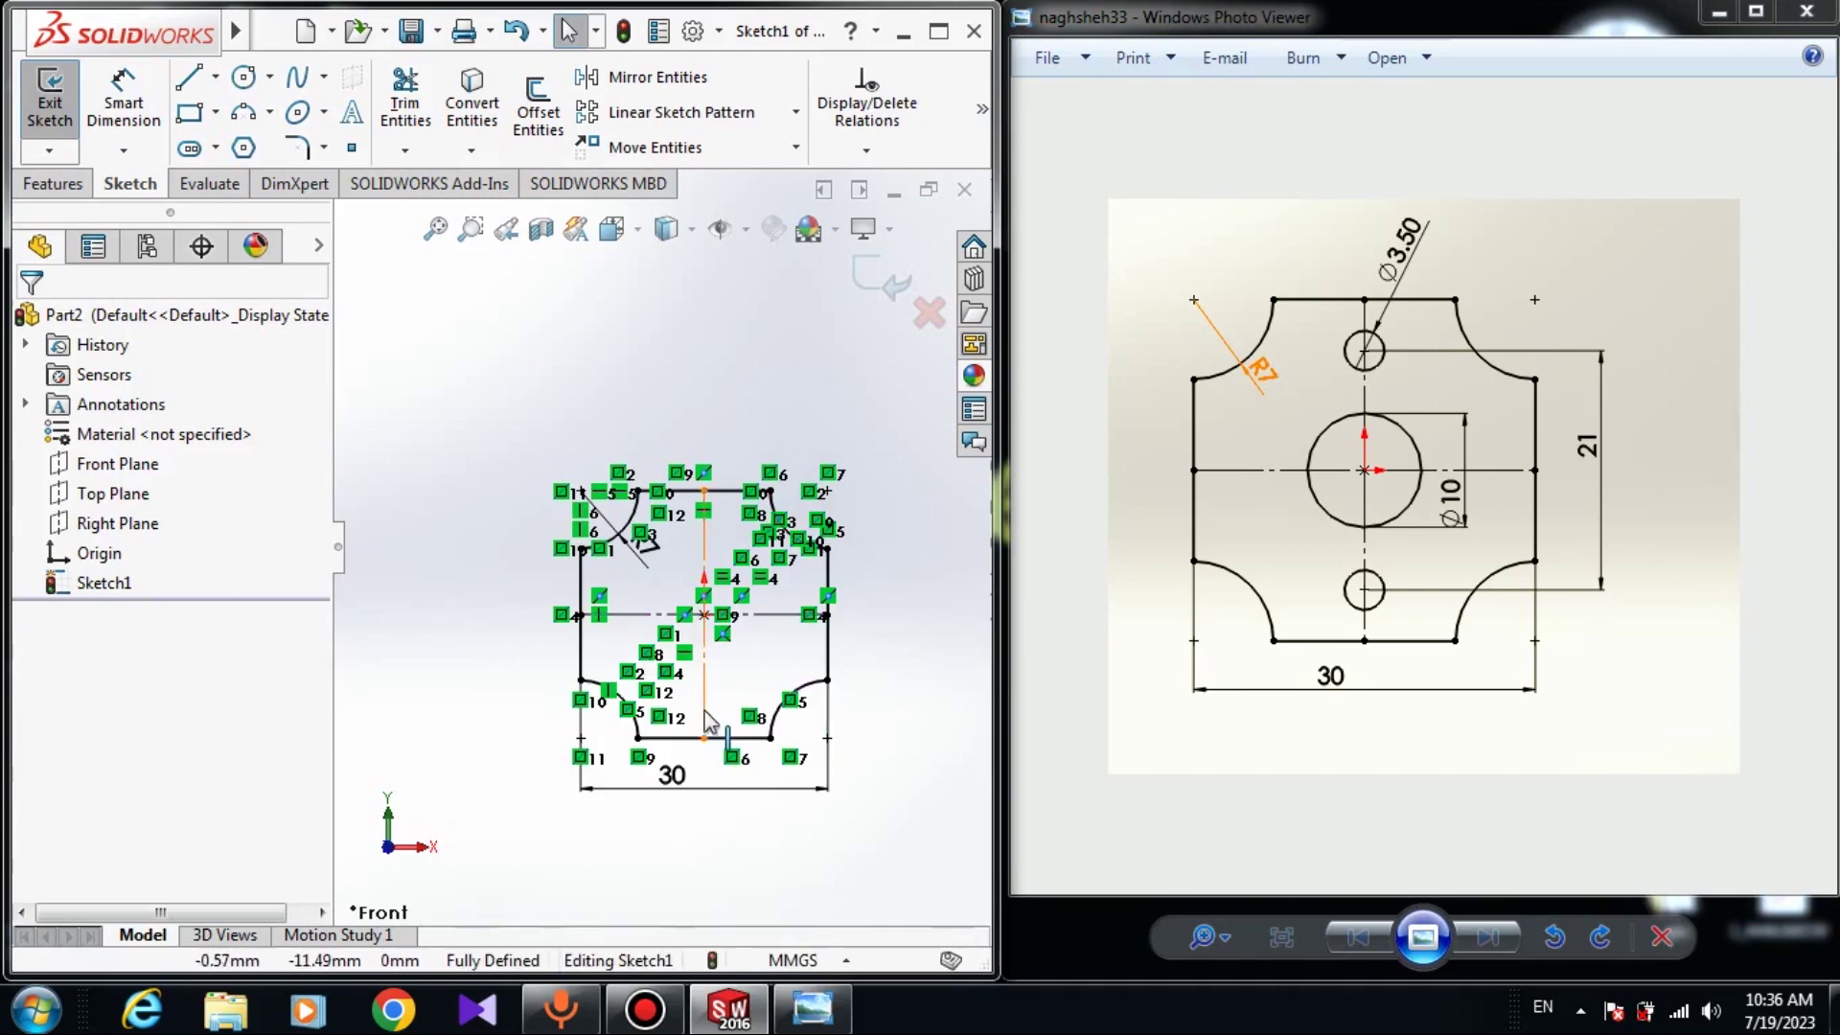
pyautogui.scroll(-3, 713, 748)
pyautogui.click(833, 727)
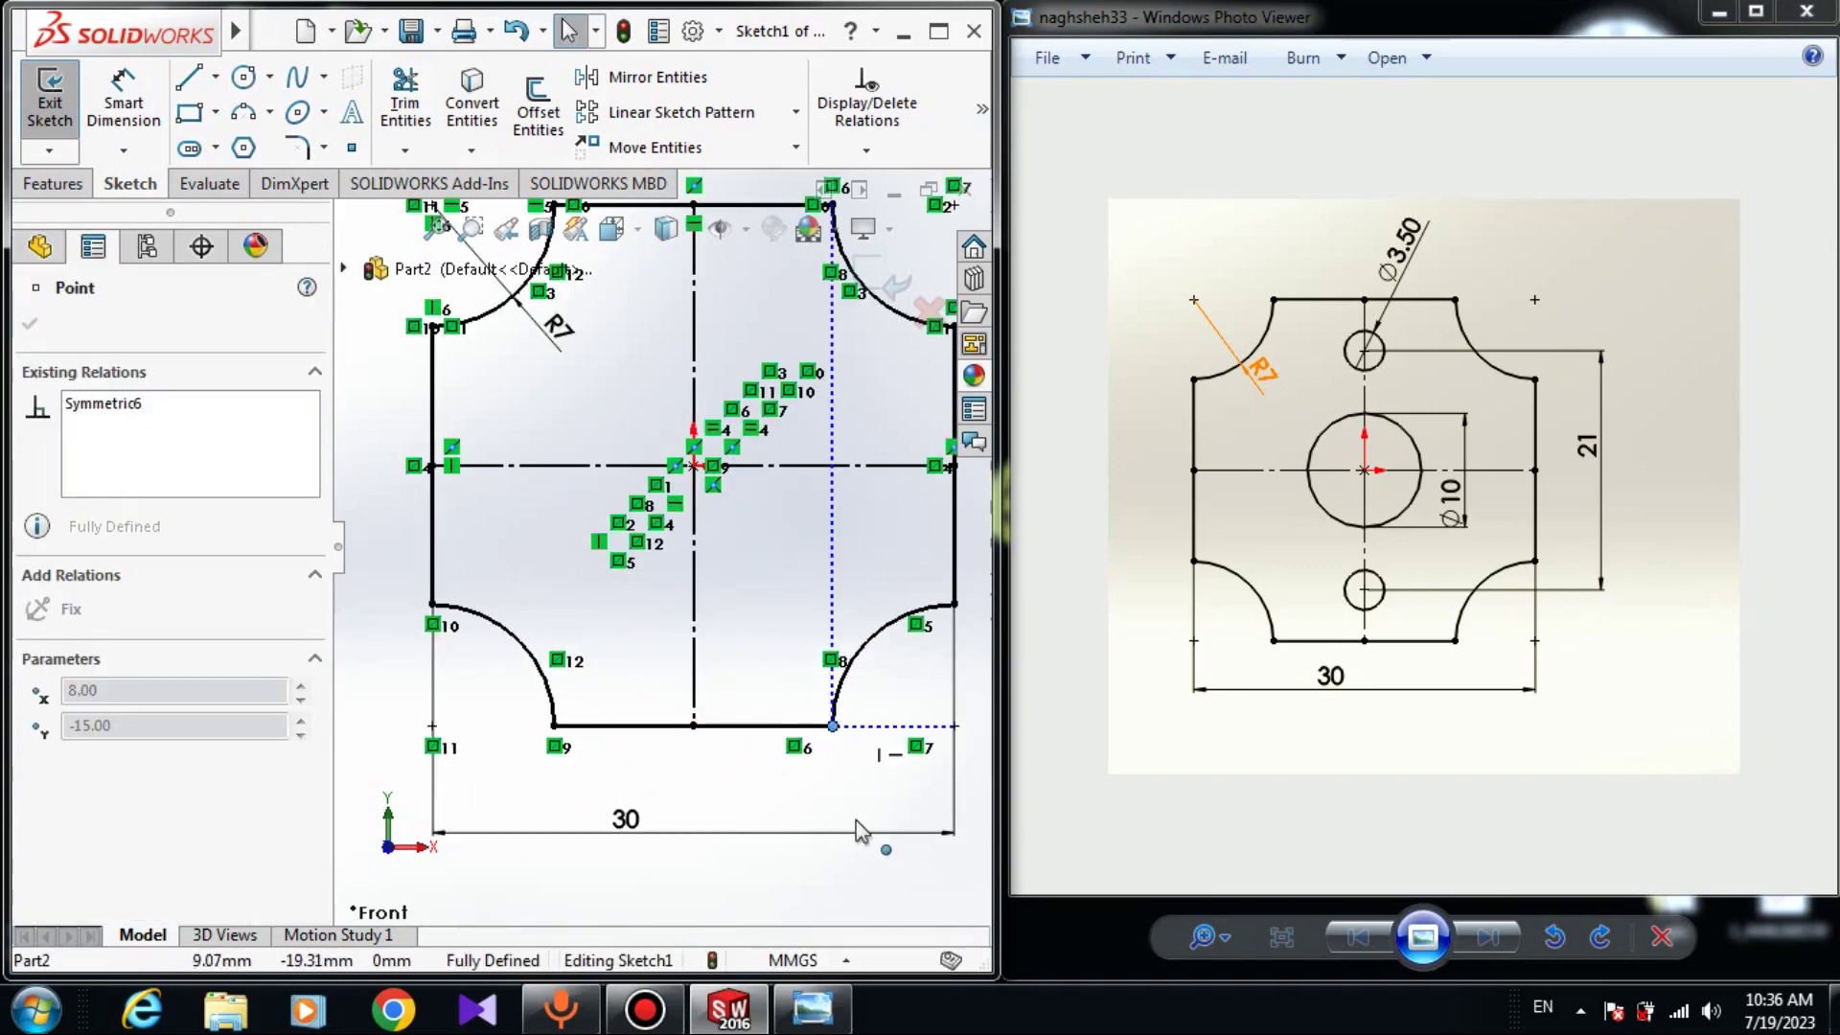
pyautogui.moveTo(856, 822); pyautogui.dragTo(808, 640)
pyautogui.scroll(3, 809, 640)
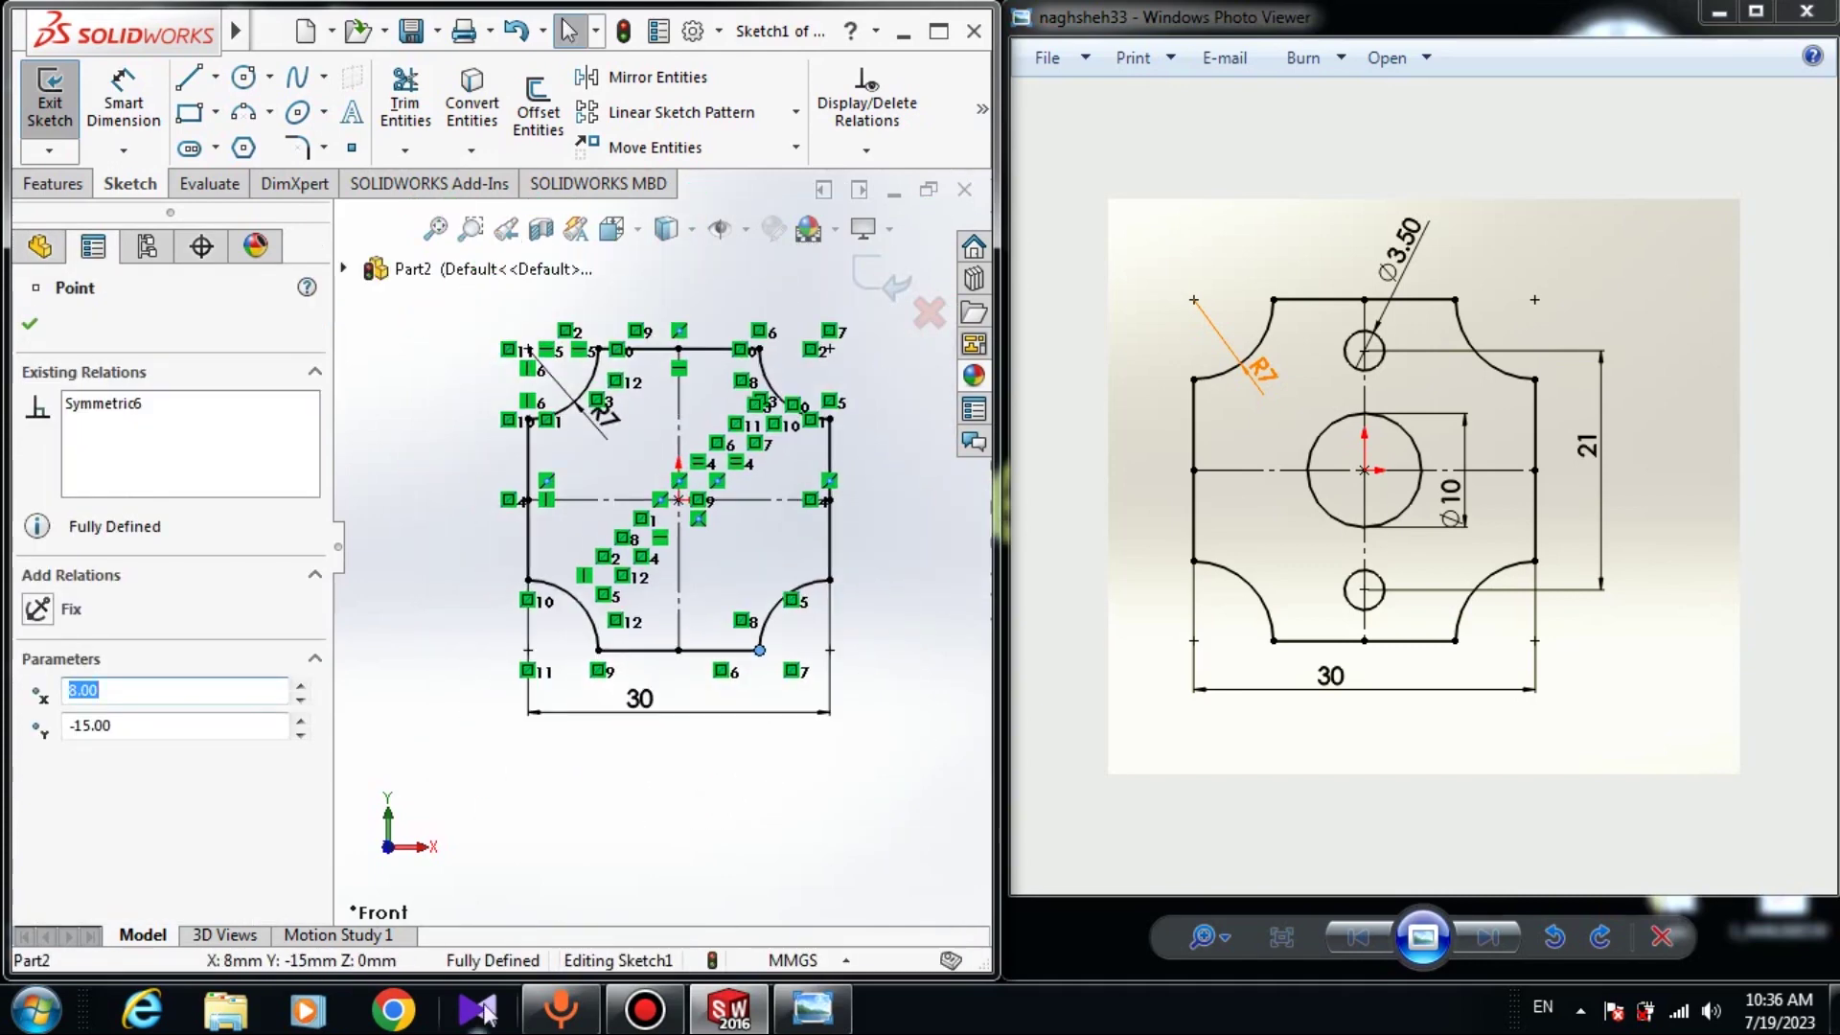
pyautogui.click(686, 845)
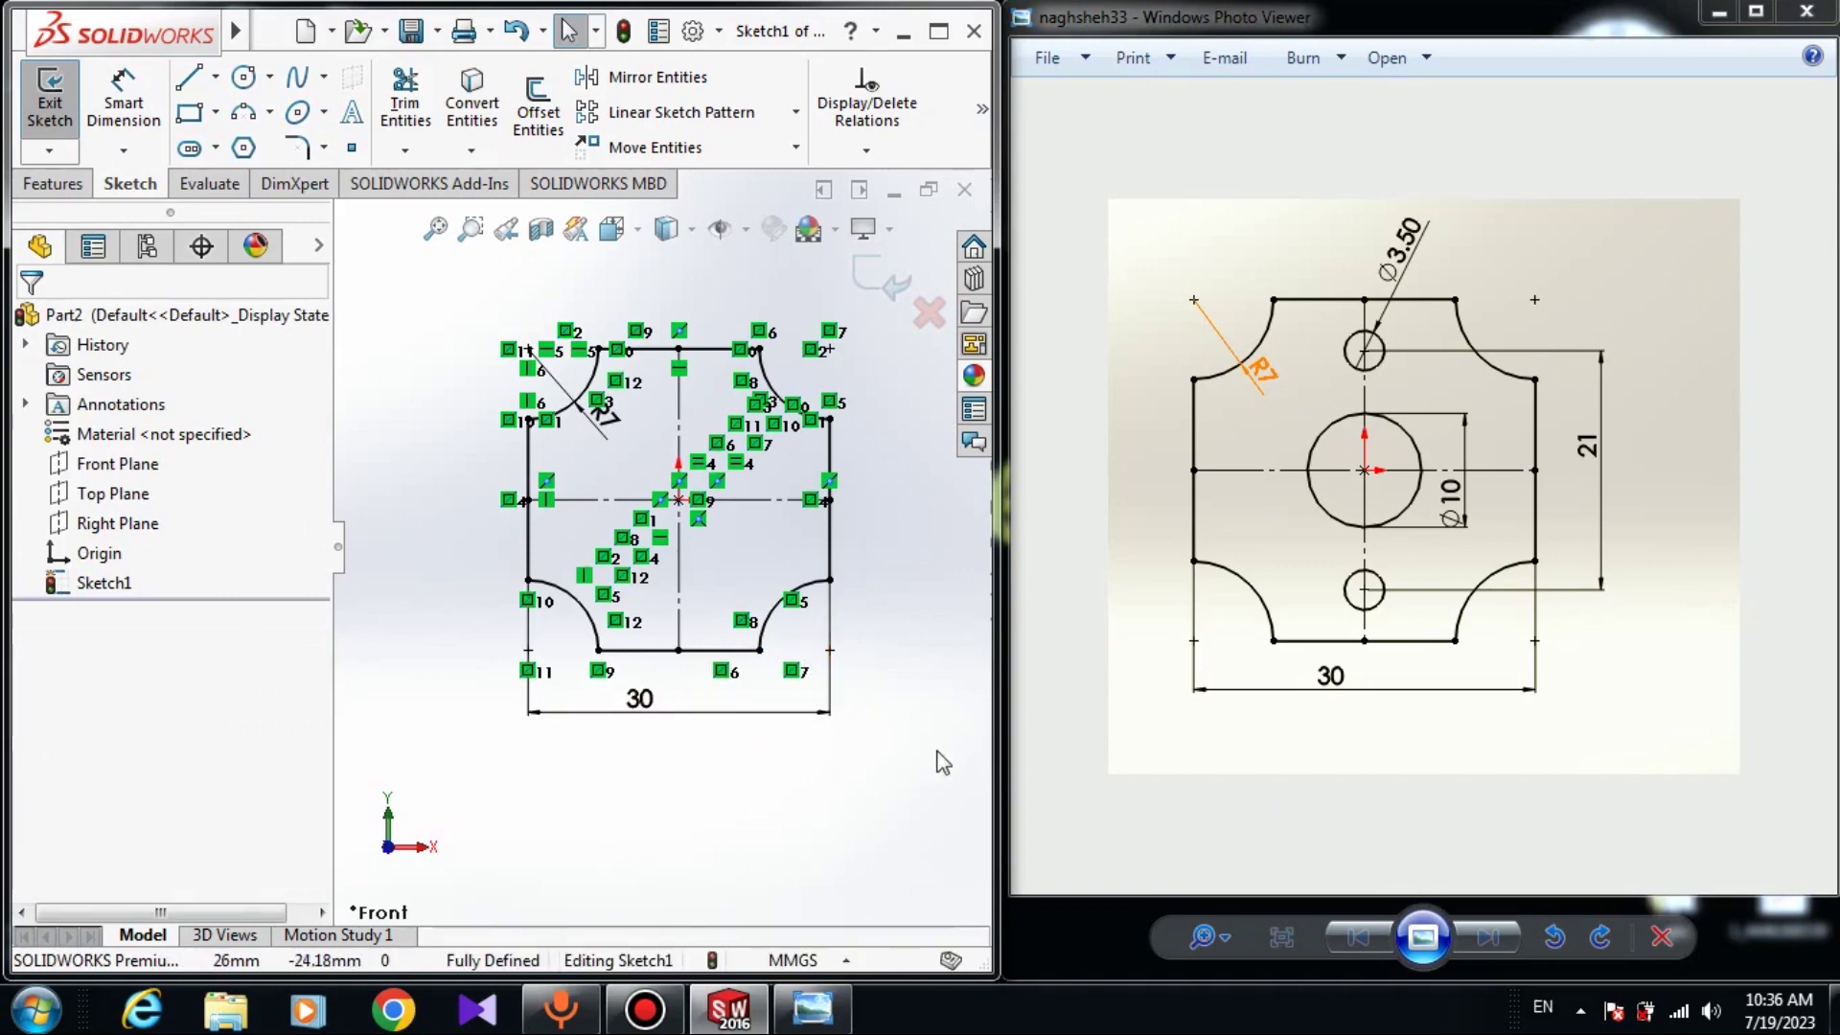
pyautogui.scroll(-5, 547, 738)
pyautogui.scroll(6, 616, 764)
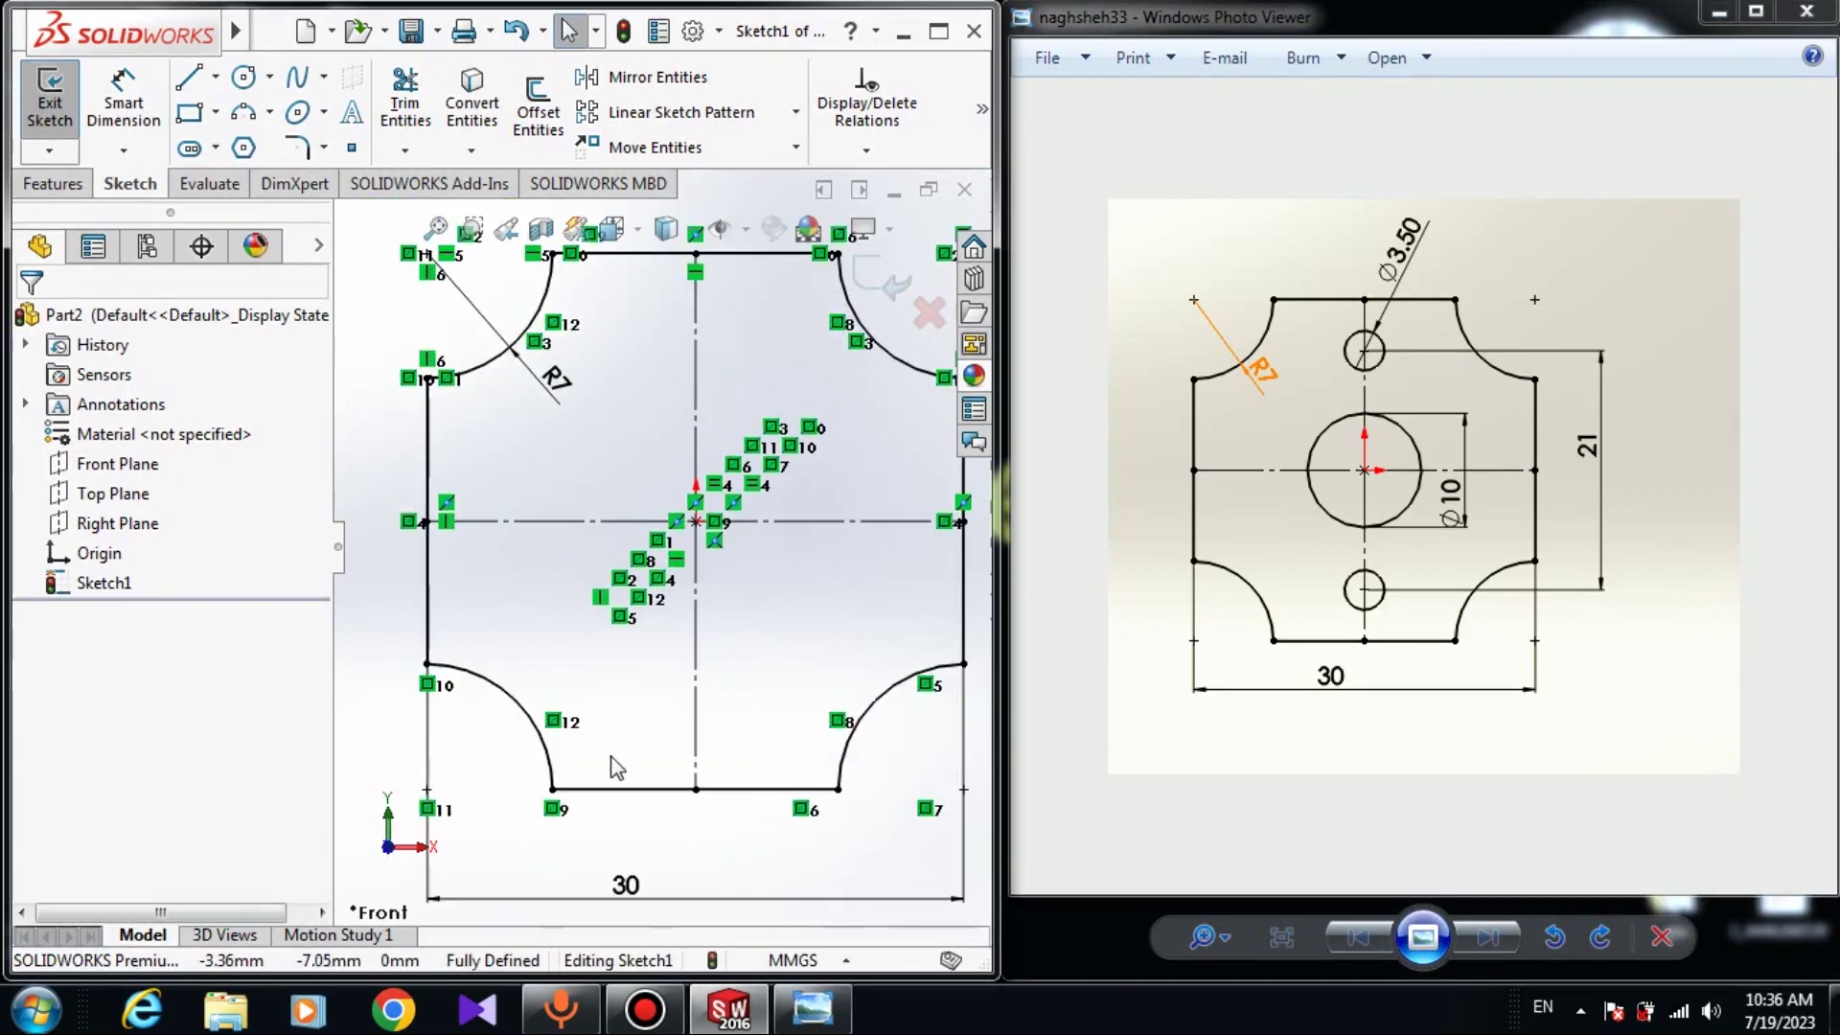
pyautogui.scroll(-1, 752, 722)
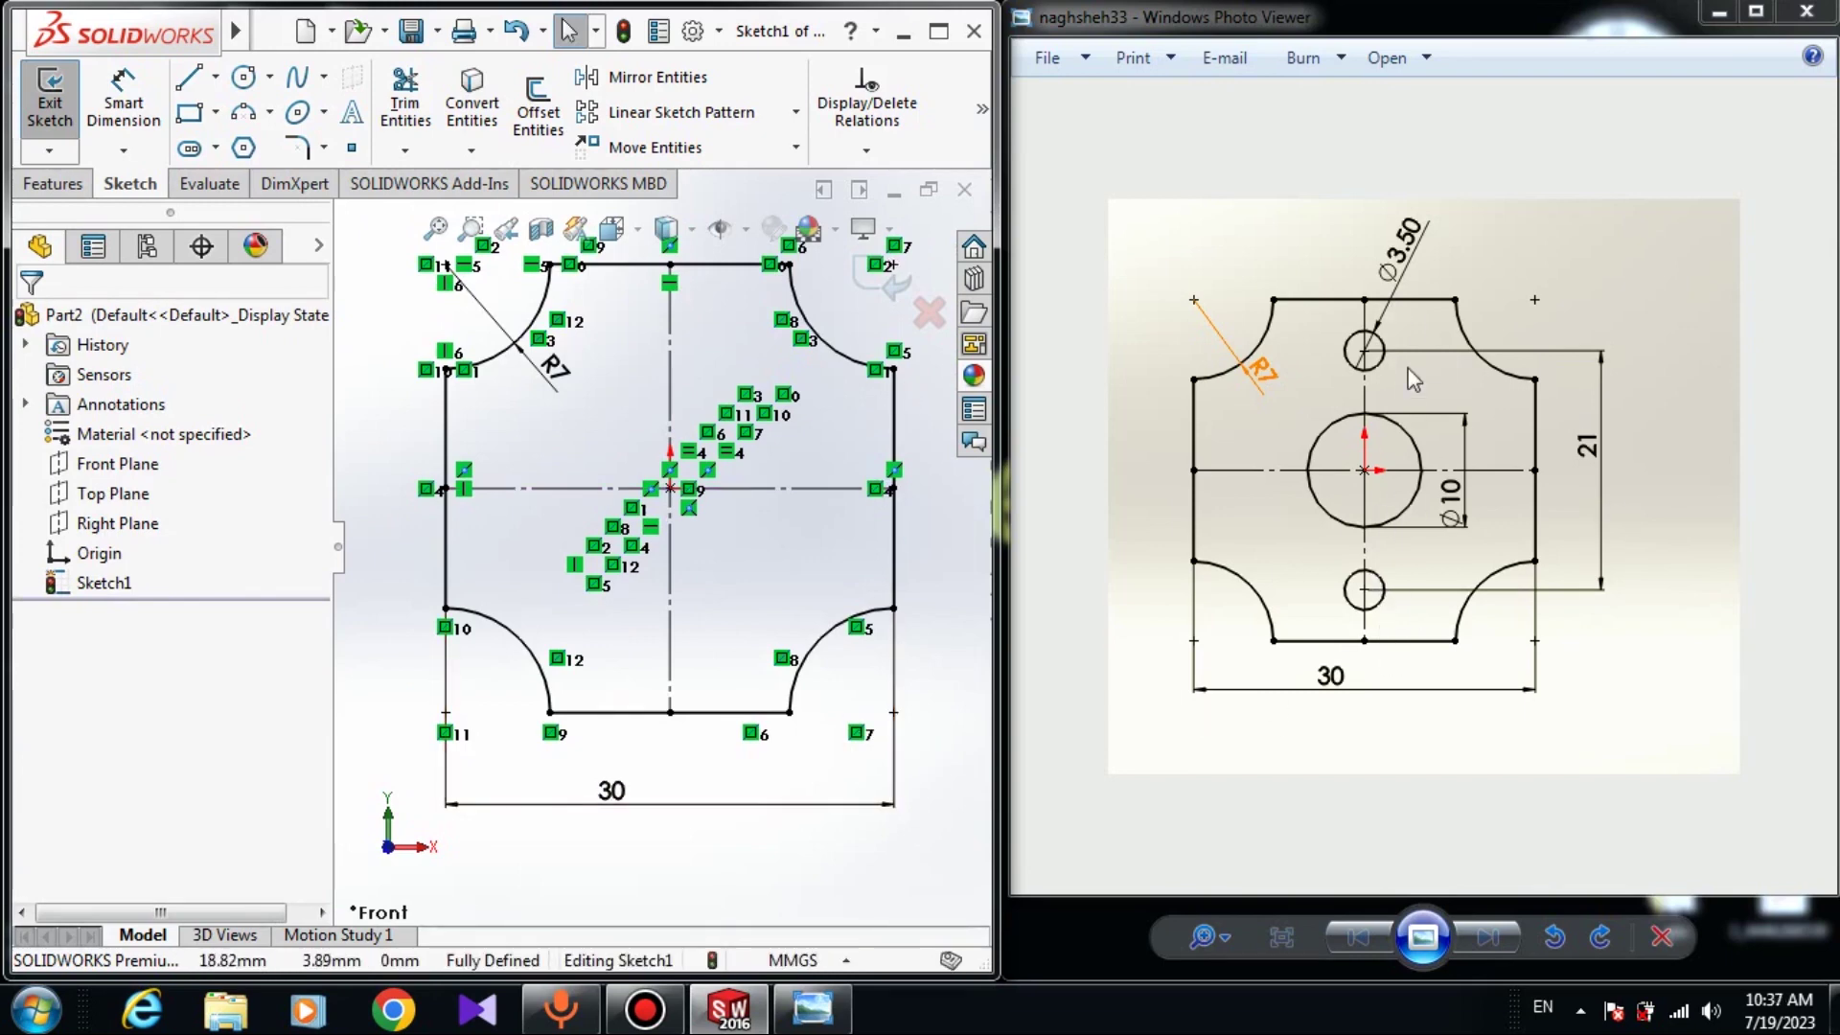
# Sketch a circle about 6 mm in diameter on the upper vertical centerline and a larger circle centered on the origin.
pyautogui.click(243, 76)
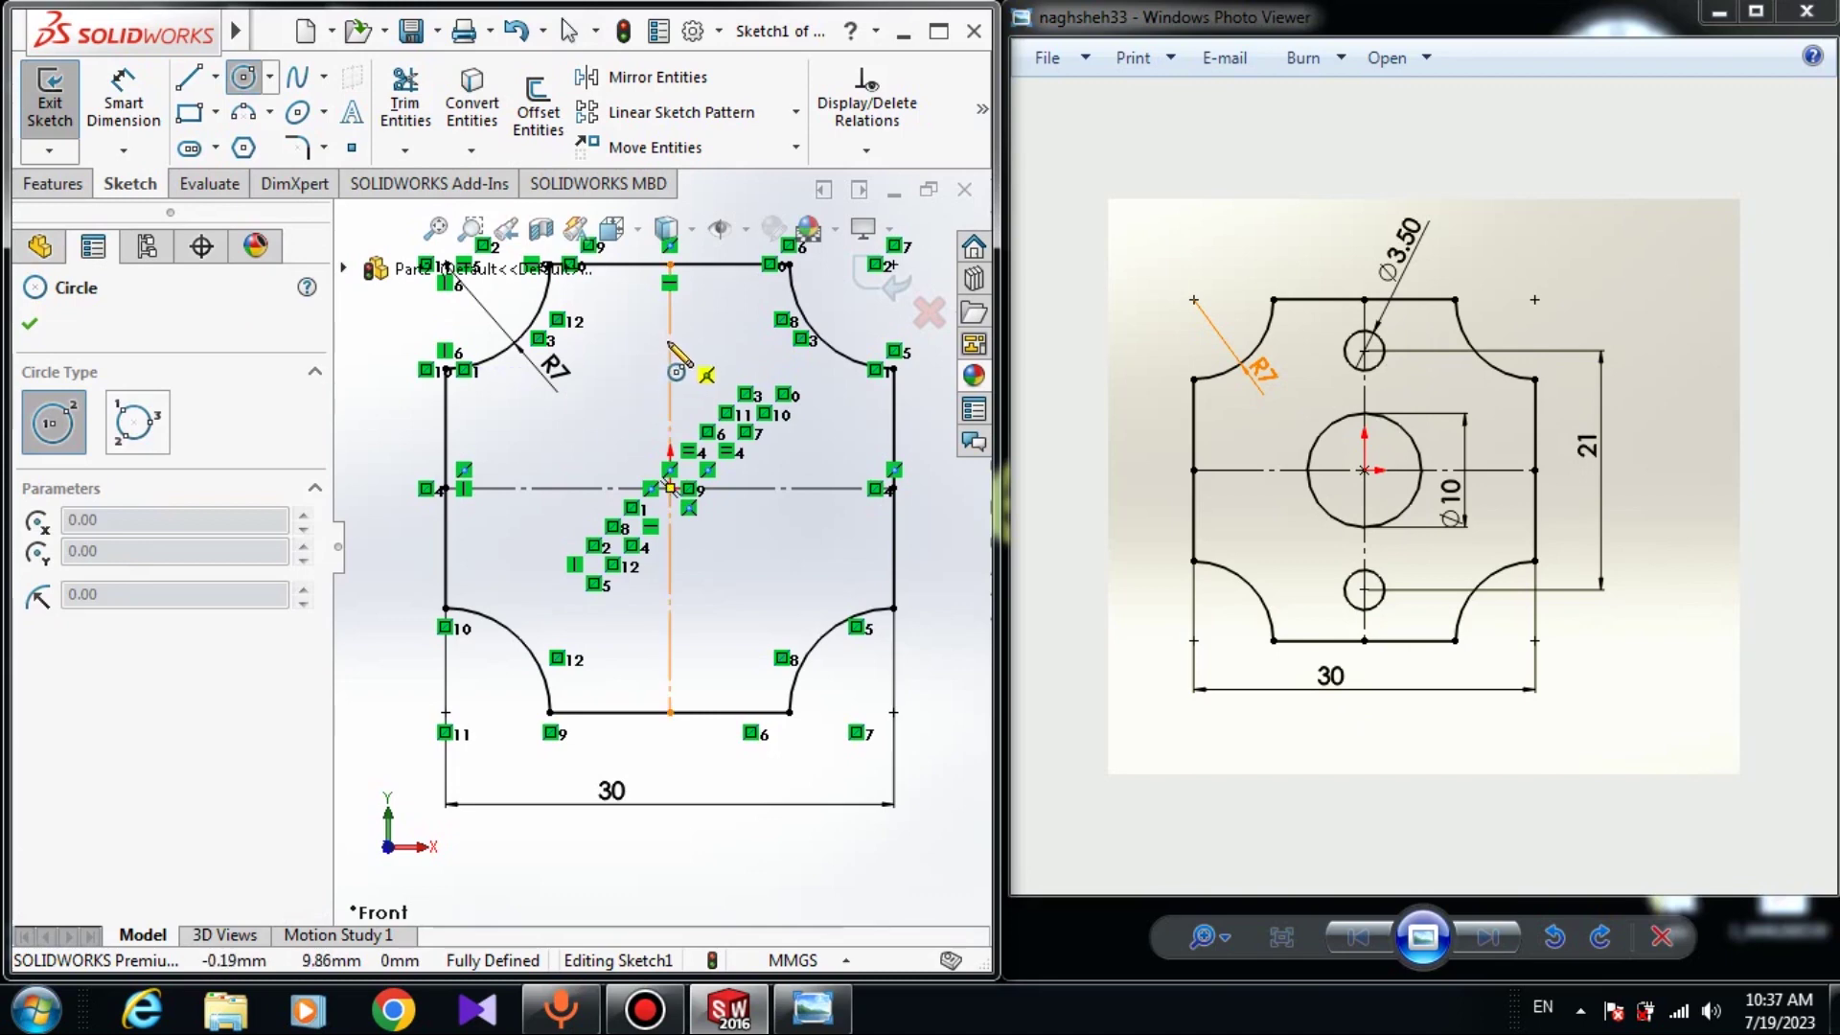
pyautogui.moveTo(670, 340)
pyautogui.mouseDown()
pyautogui.moveTo(733, 369)
pyautogui.moveTo(709, 364)
pyautogui.mouseUp()
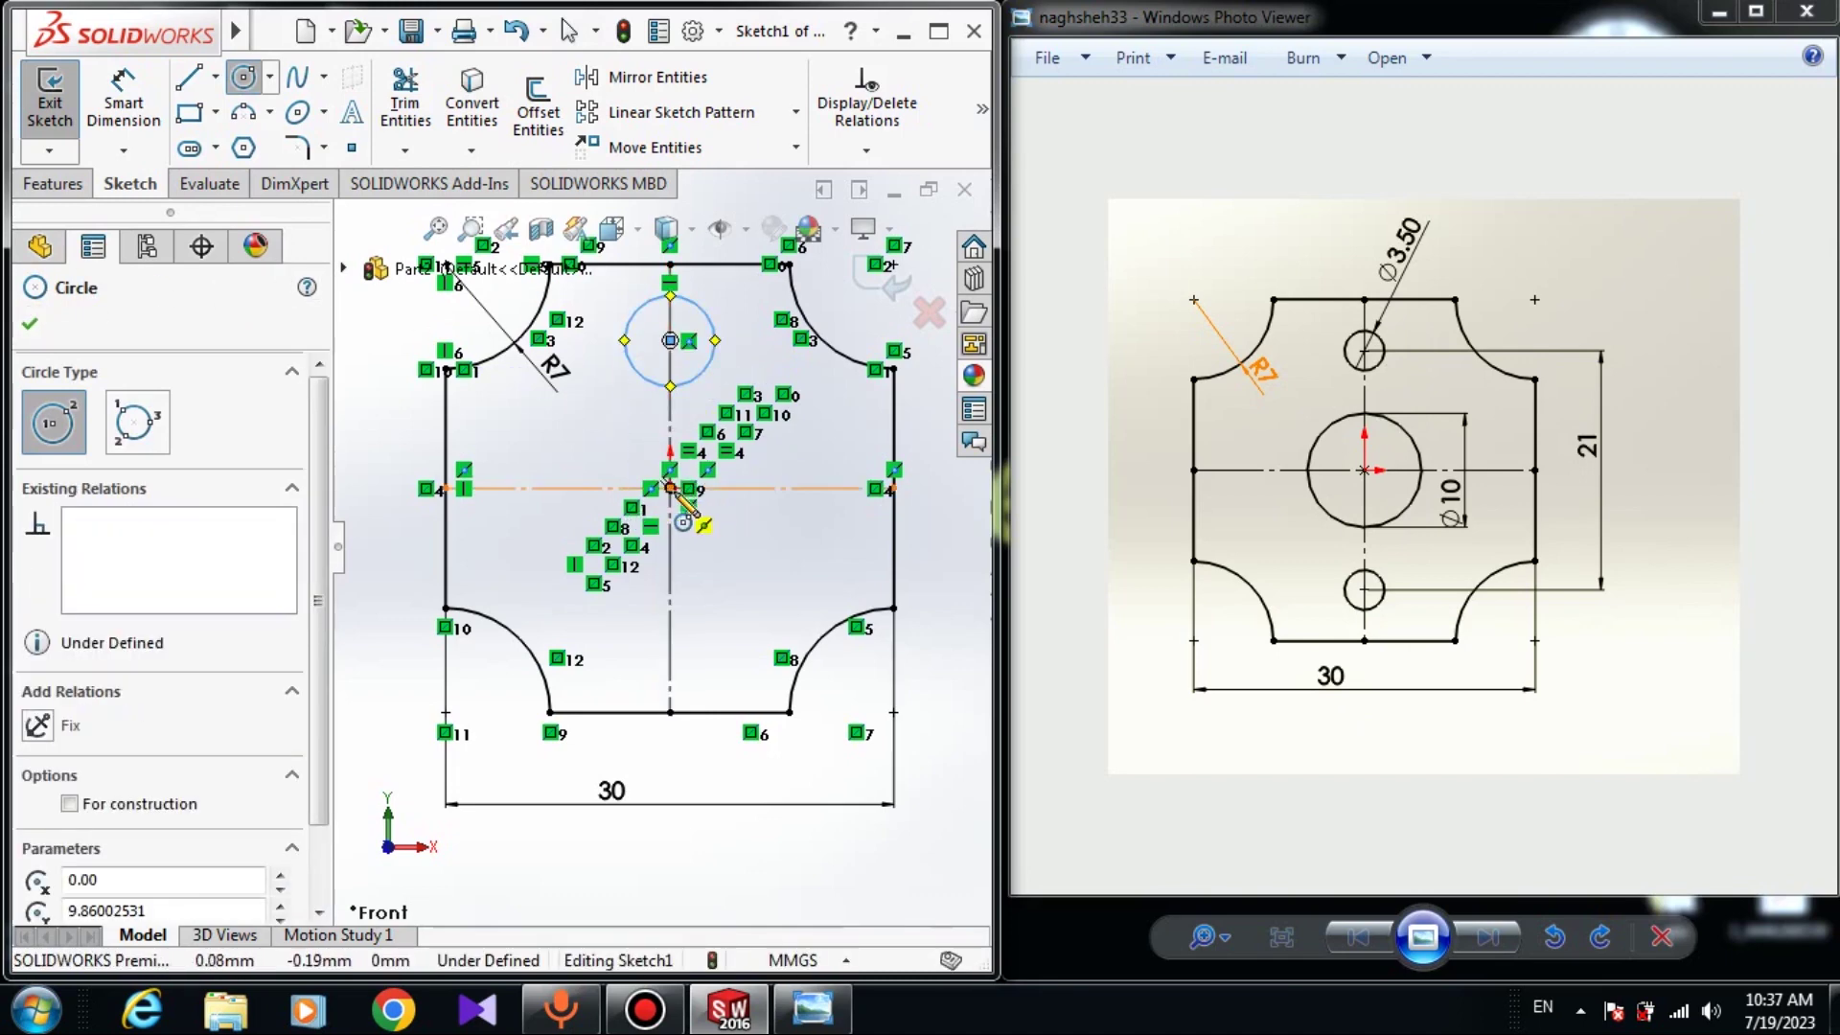
pyautogui.moveTo(670, 488); pyautogui.dragTo(725, 549)
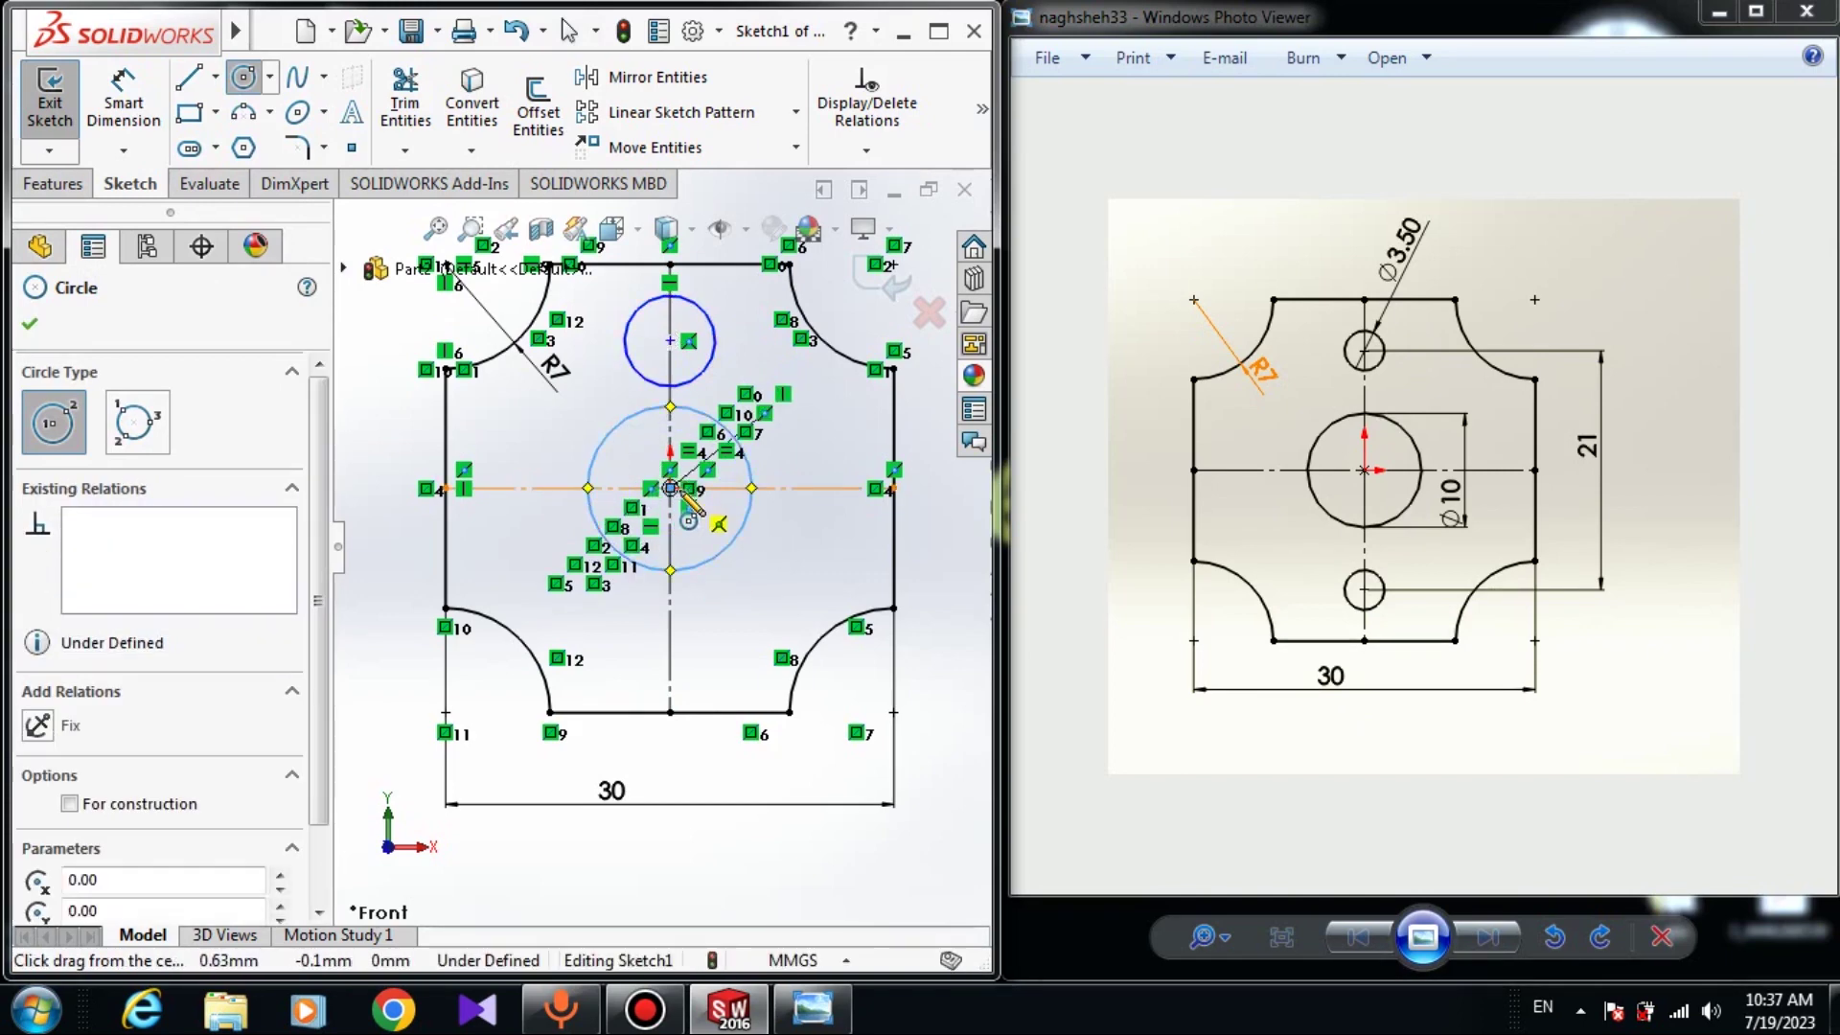
pyautogui.click(30, 326)
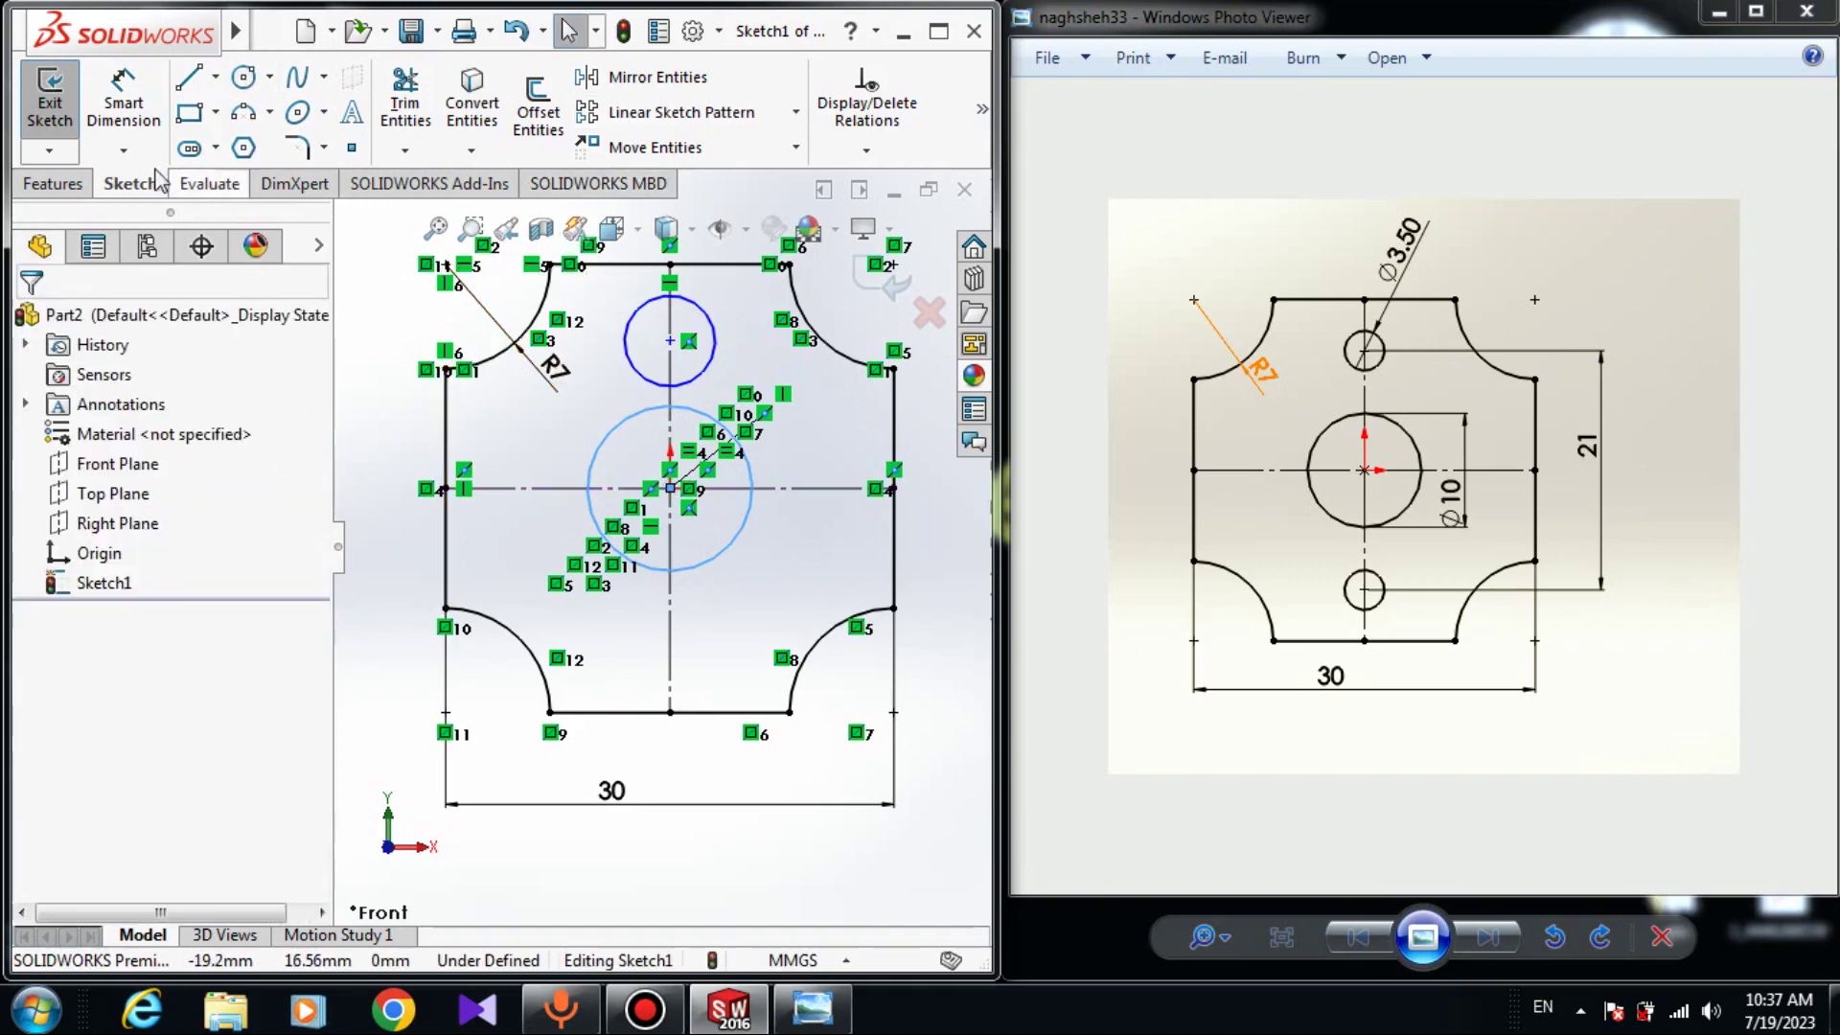
# Dimension the central circle's diameter as 10 mm, placing the dimension beside the profile's left edge.
pyautogui.click(123, 100)
pyautogui.click(591, 458)
pyautogui.click(374, 549)
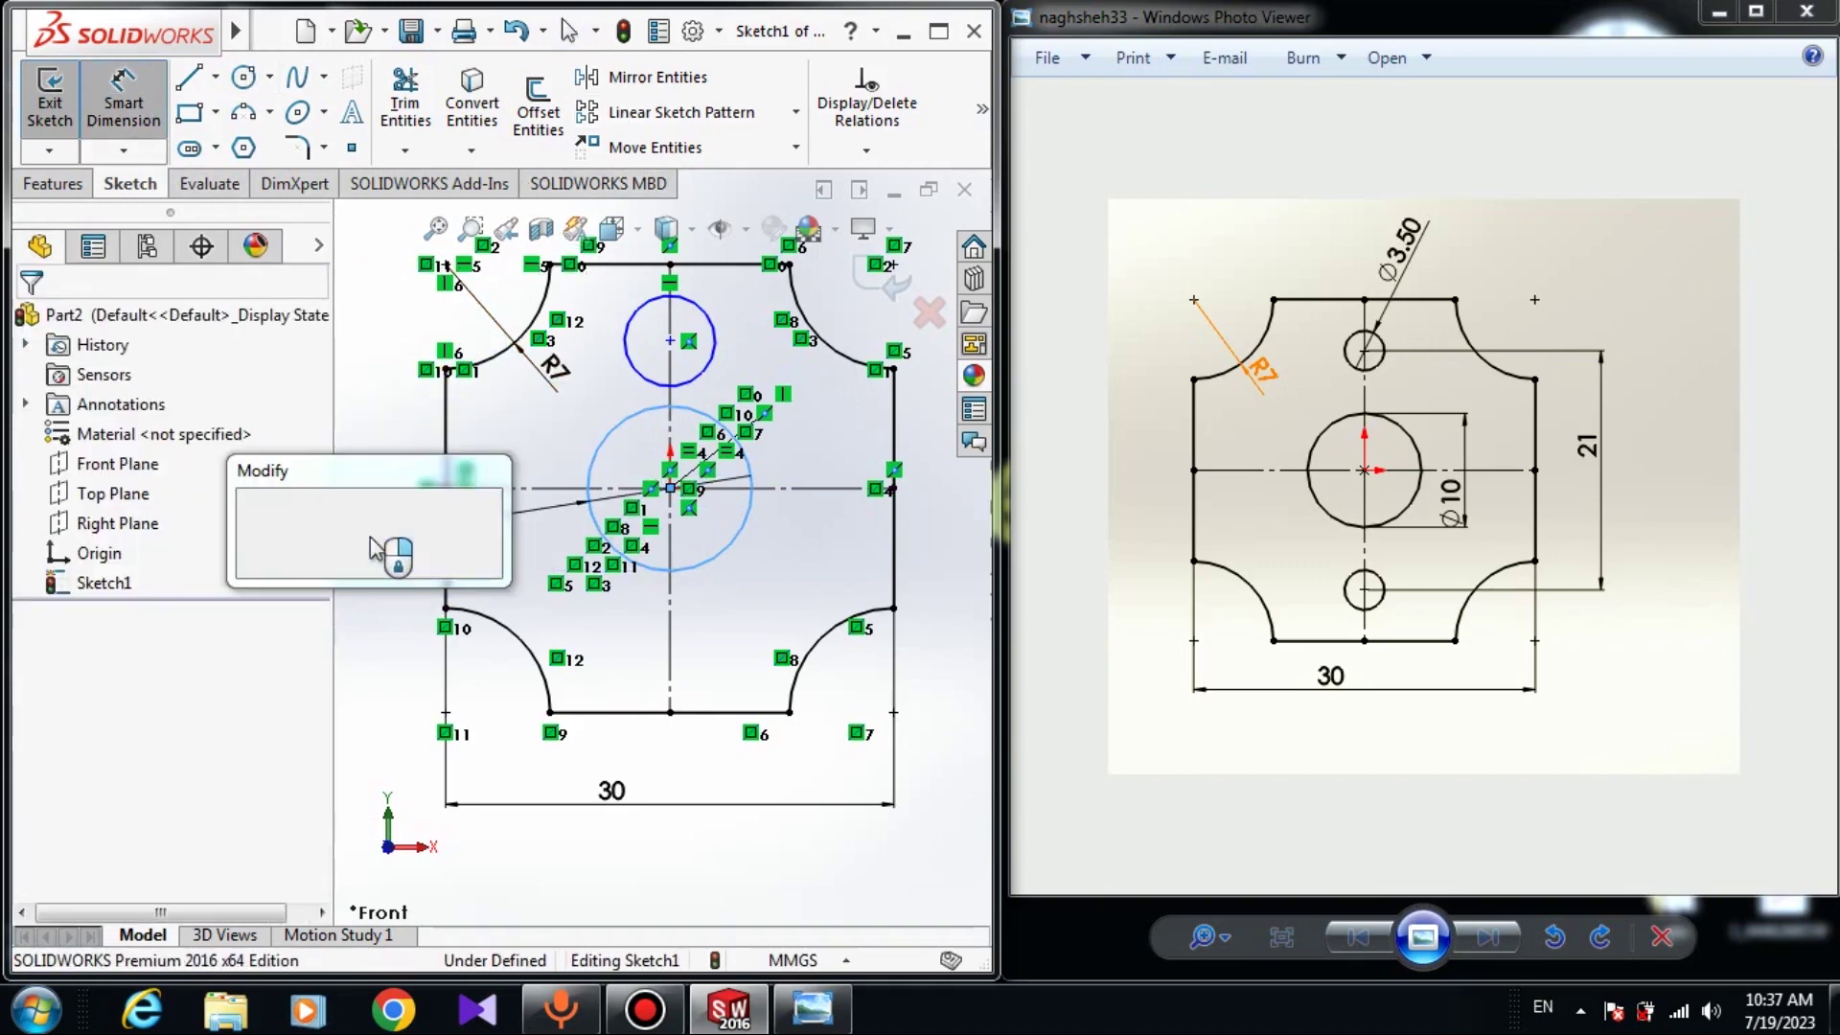
pyautogui.write('10')
pyautogui.press('Return')
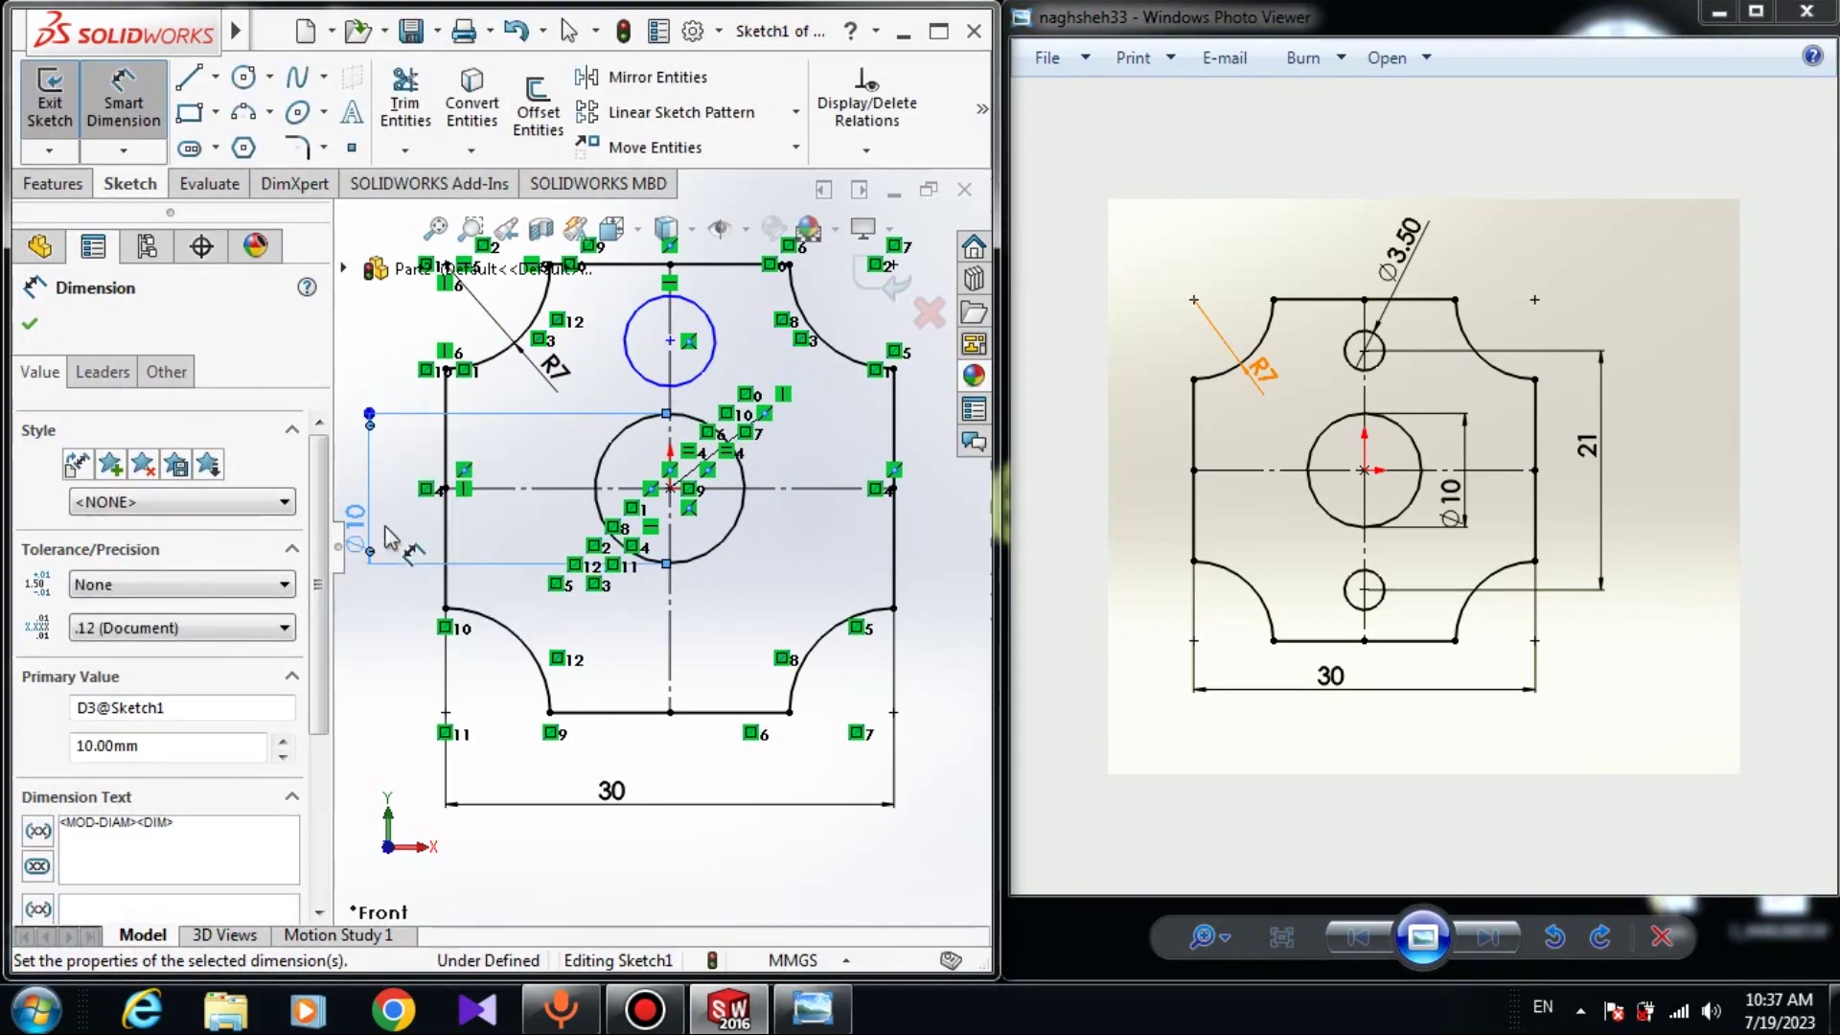
# Dimension the upper circle's diameter as 3.5 mm, placing the dimension above the profile, and finish dimensioning.
pyautogui.click(700, 308)
pyautogui.scroll(1, 727, 293)
pyautogui.click(724, 291)
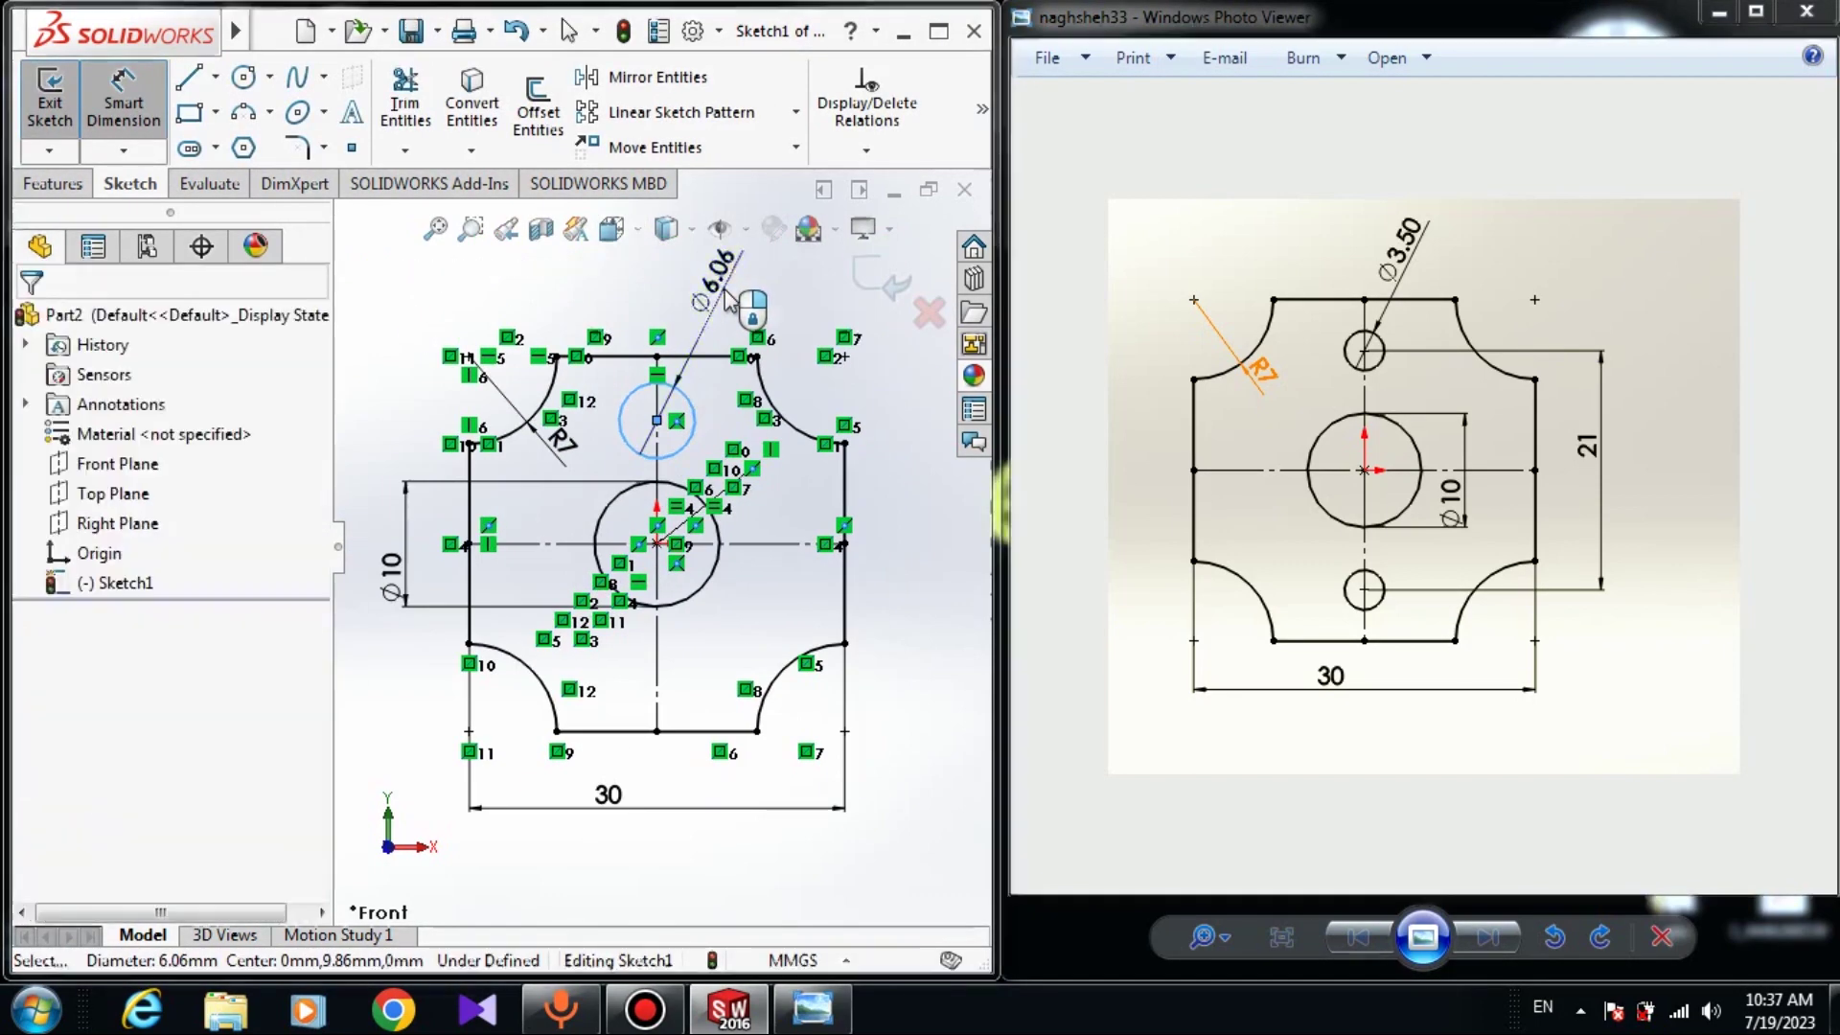
pyautogui.write('3.5')
pyautogui.press('Return')
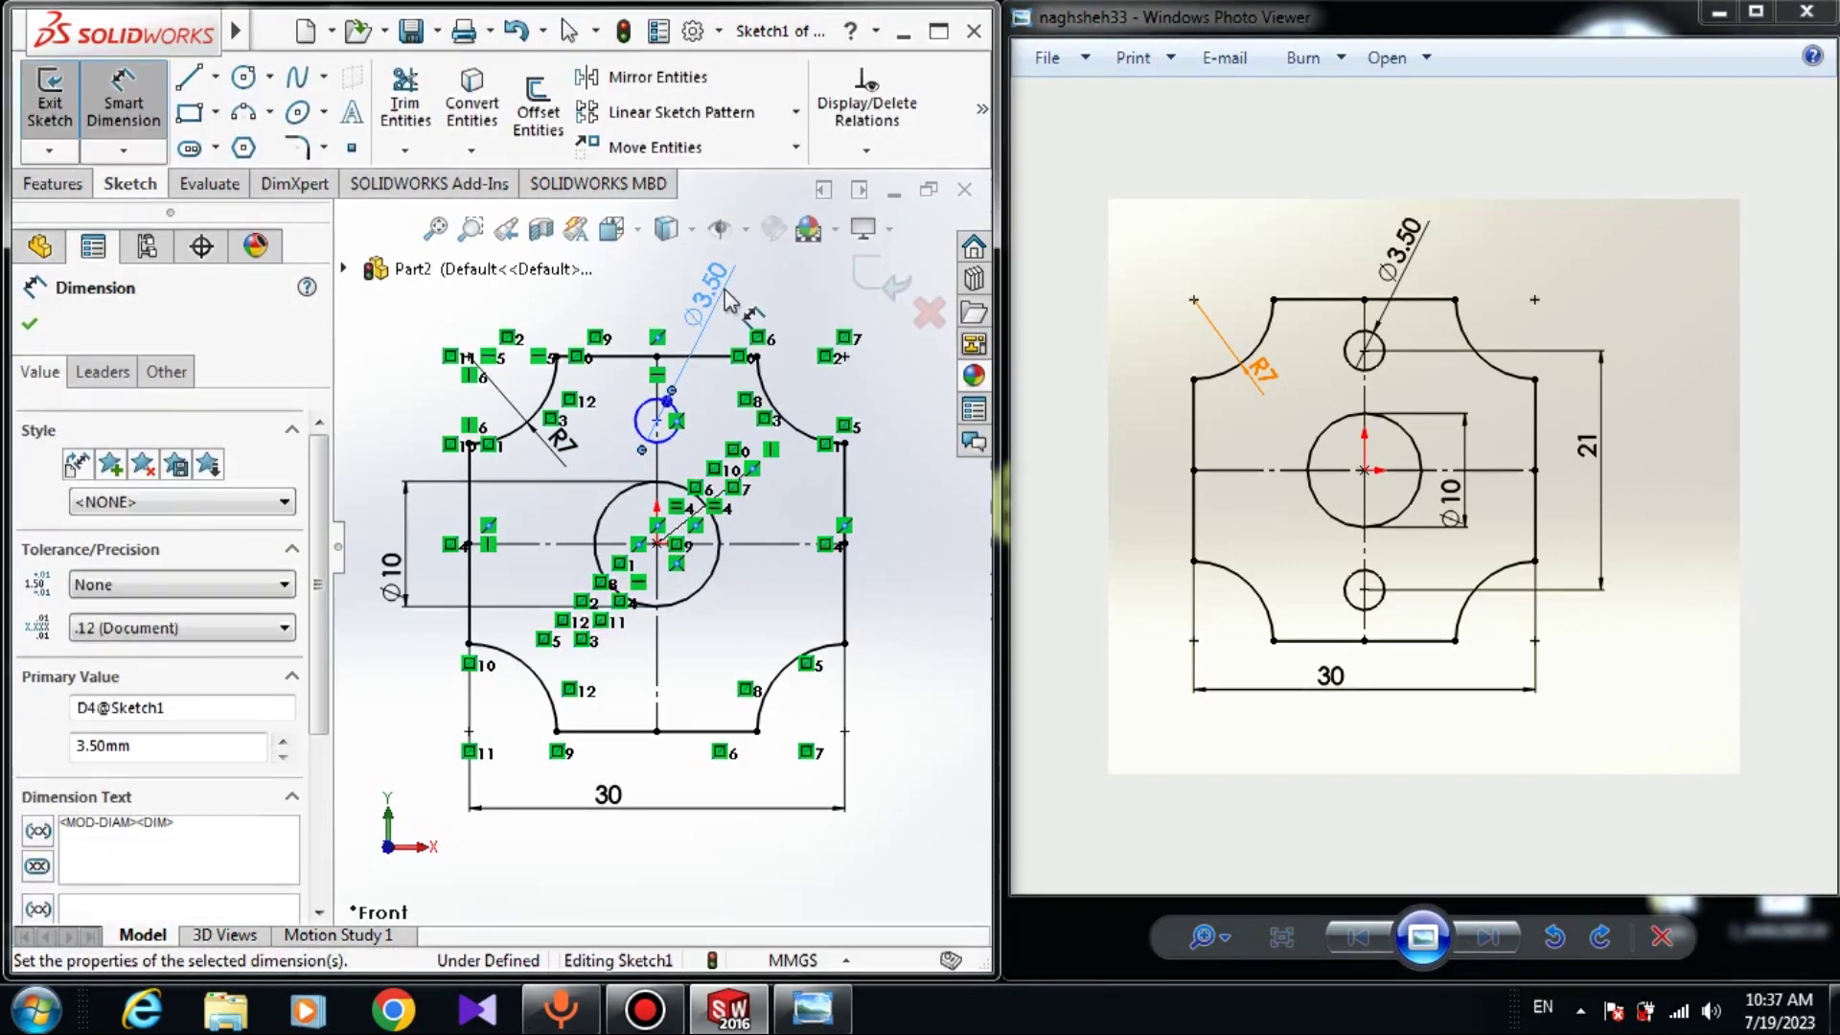
pyautogui.press('Escape')
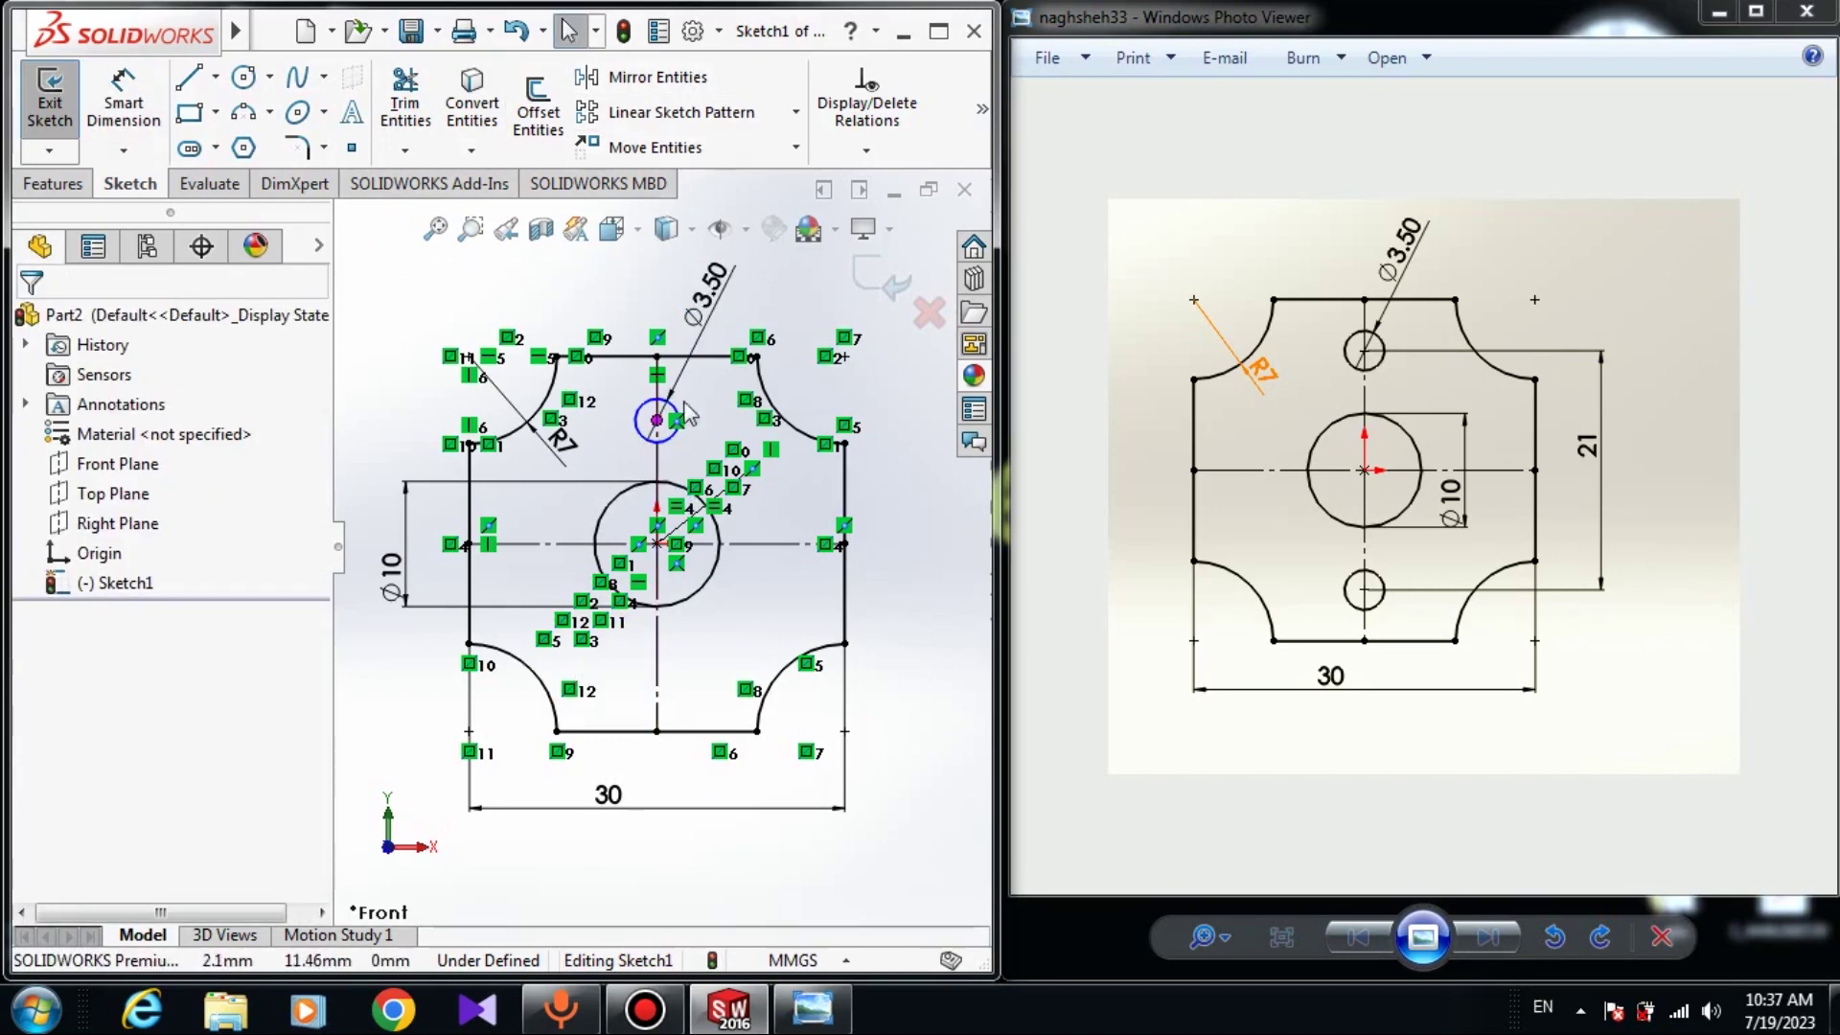
# Mirror the small upper circle about the horizontal centerline, keeping the original.
pyautogui.click(617, 81)
pyautogui.scroll(-2, 803, 664)
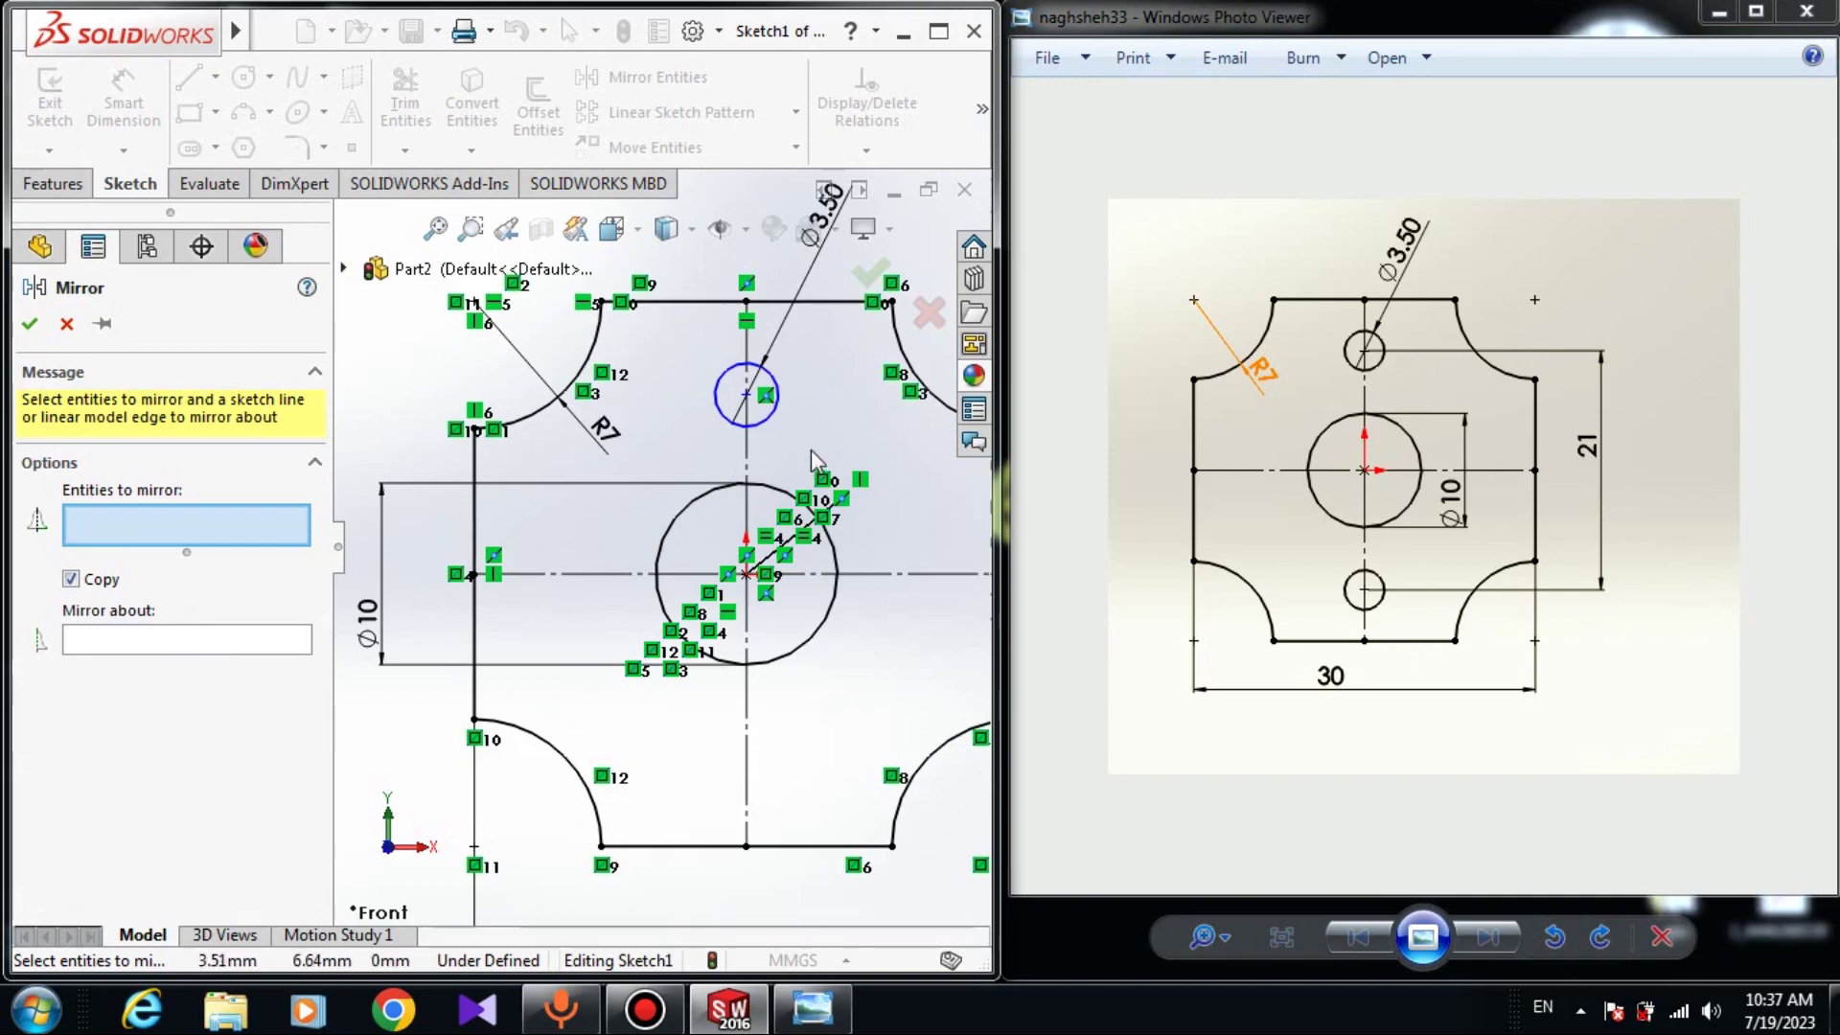
pyautogui.click(774, 411)
pyautogui.click(93, 642)
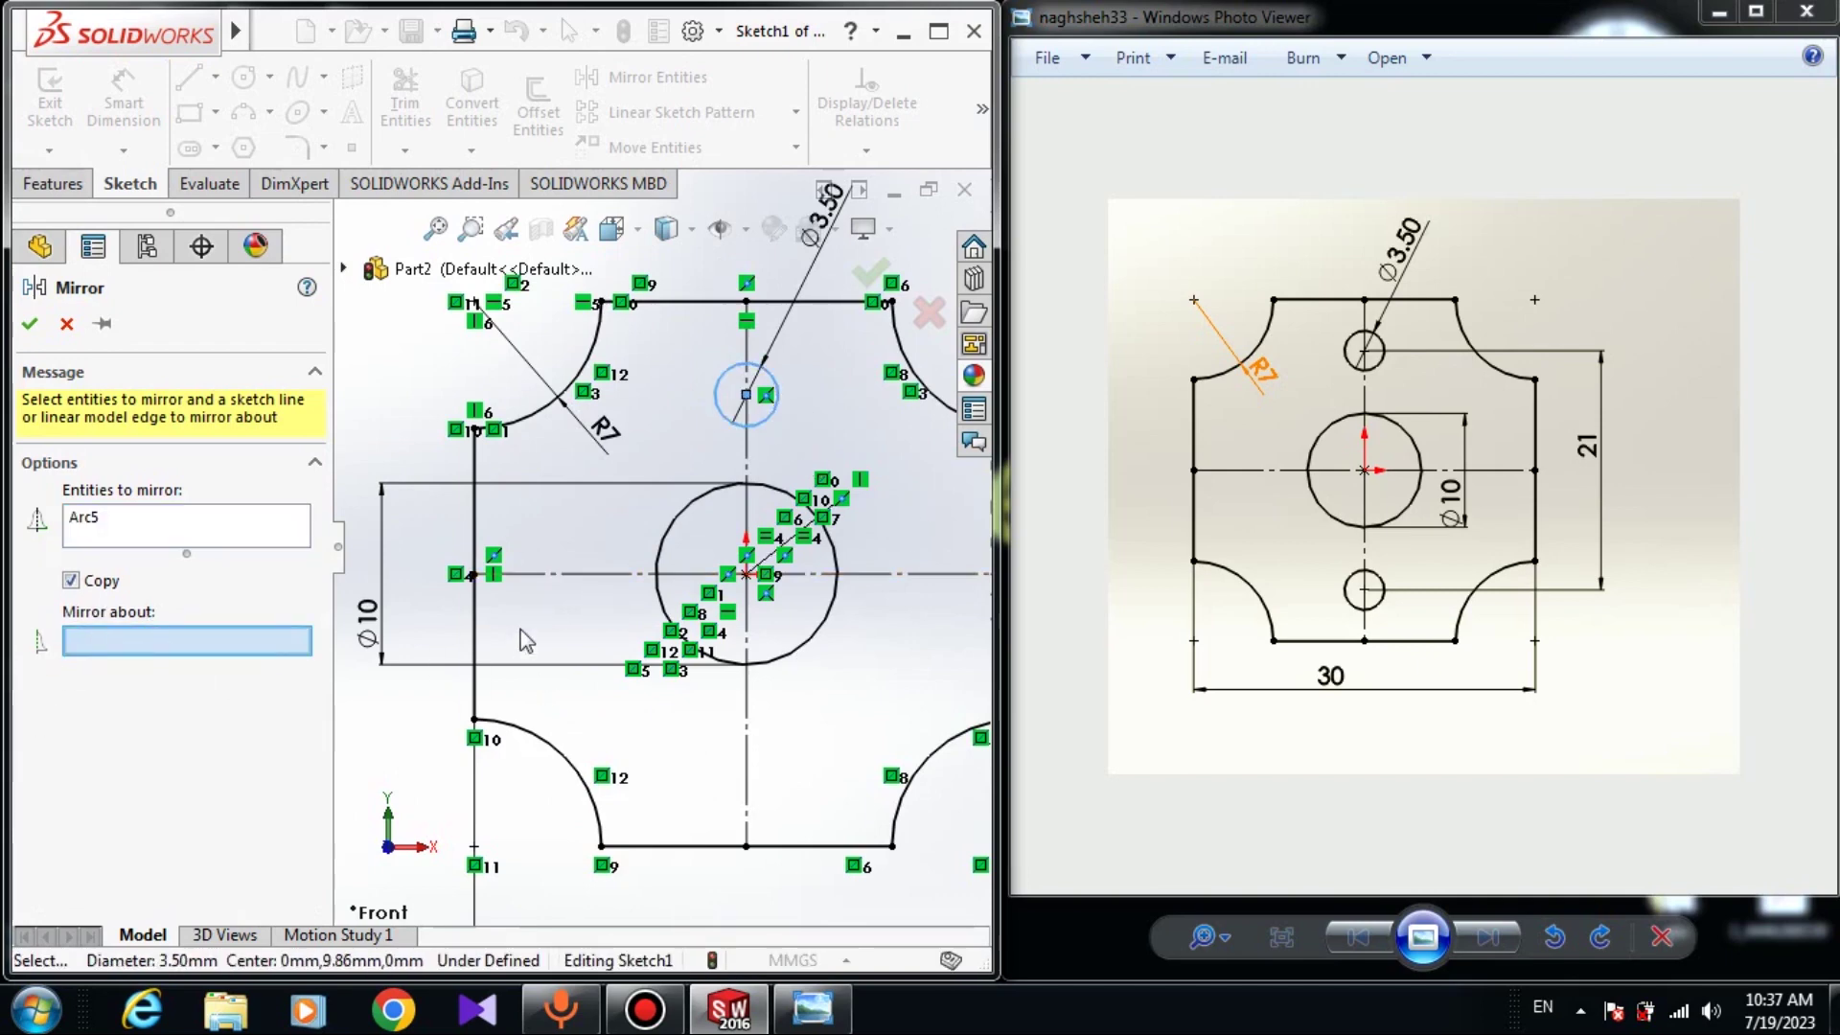
pyautogui.click(559, 575)
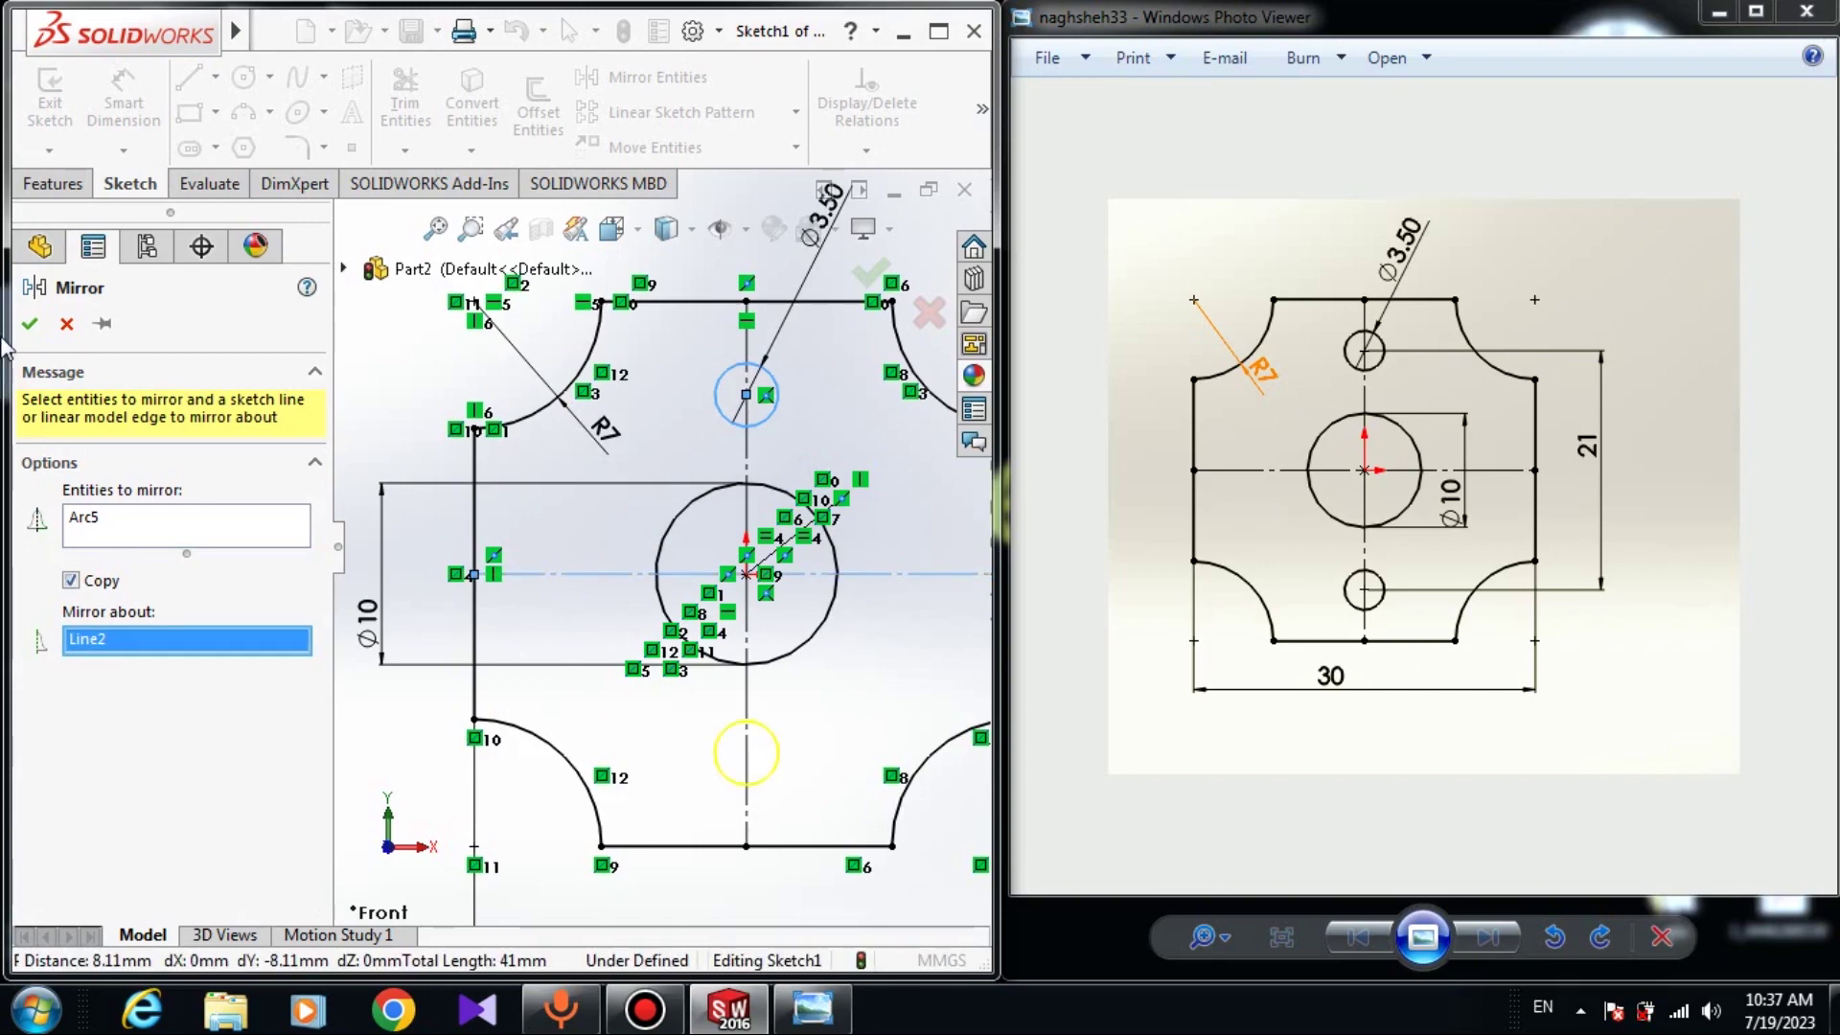
pyautogui.click(30, 323)
pyautogui.press('f')
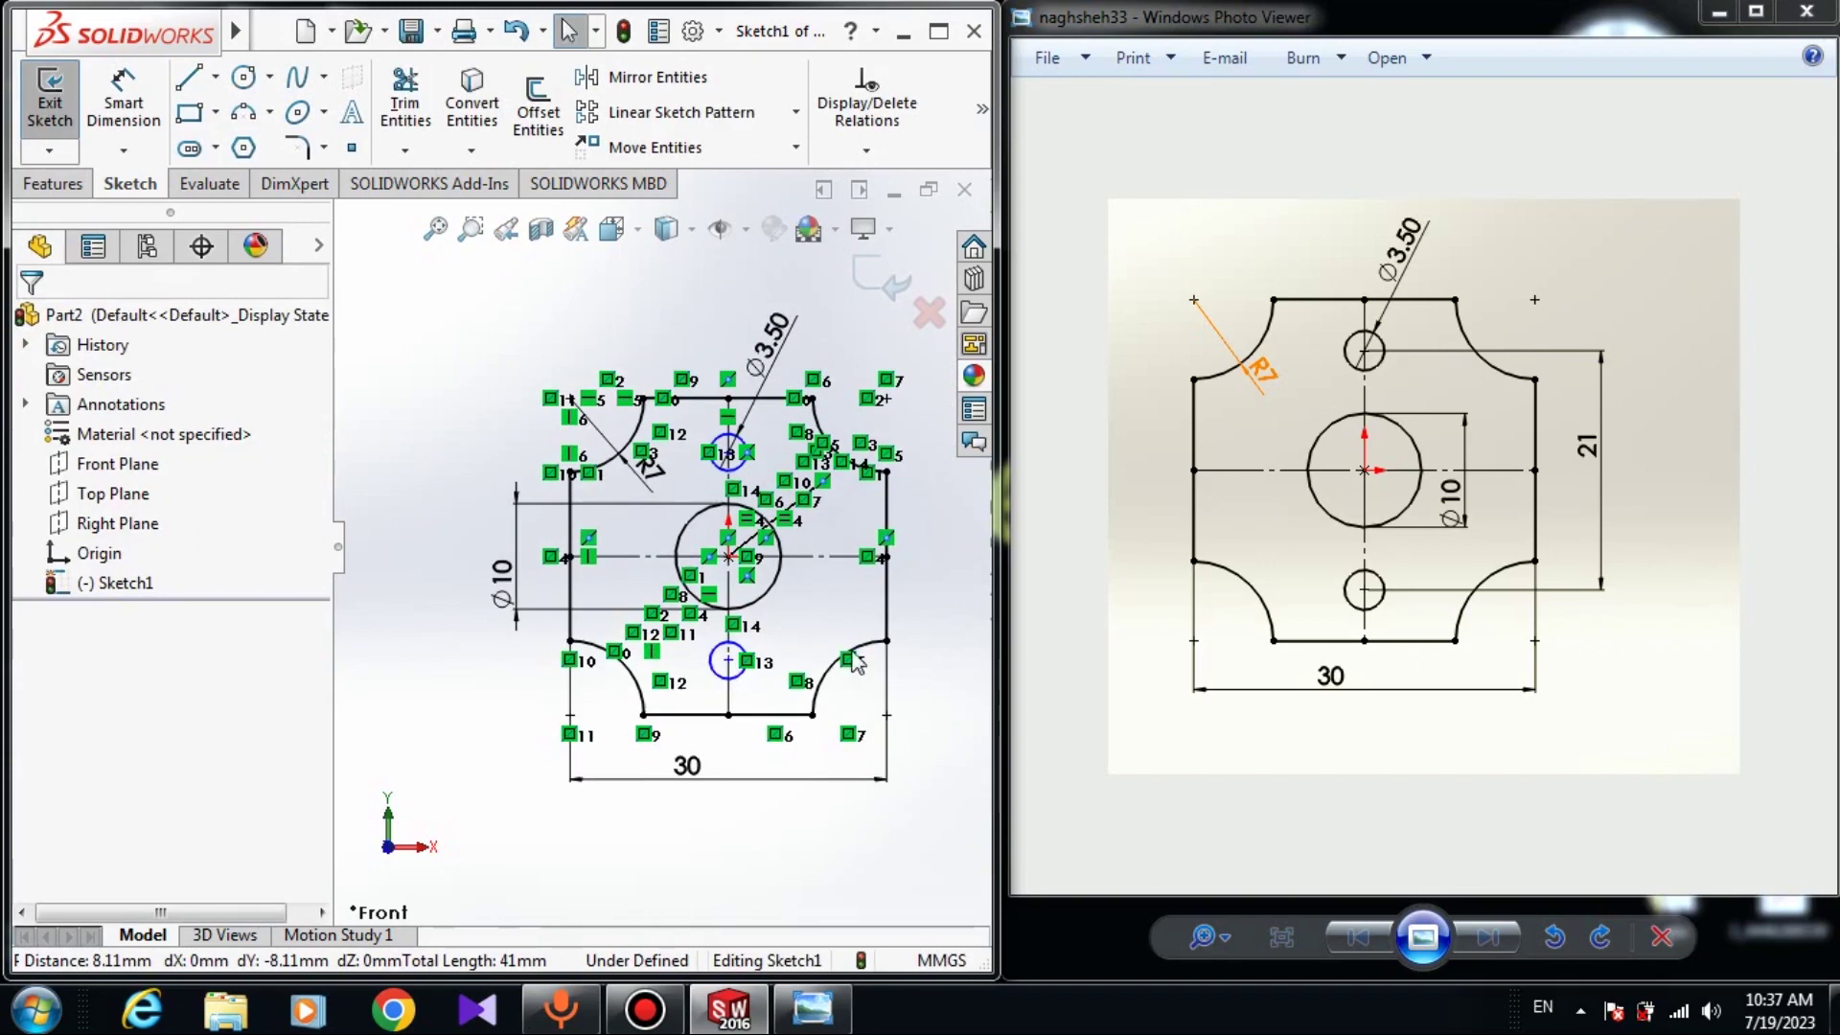
# Dimension the vertical distance between the two small circles' centers as 21 mm, placing it right of the profile.
pyautogui.scroll(3, 814, 733)
pyautogui.moveTo(832, 747); pyautogui.dragTo(826, 604, button='right')
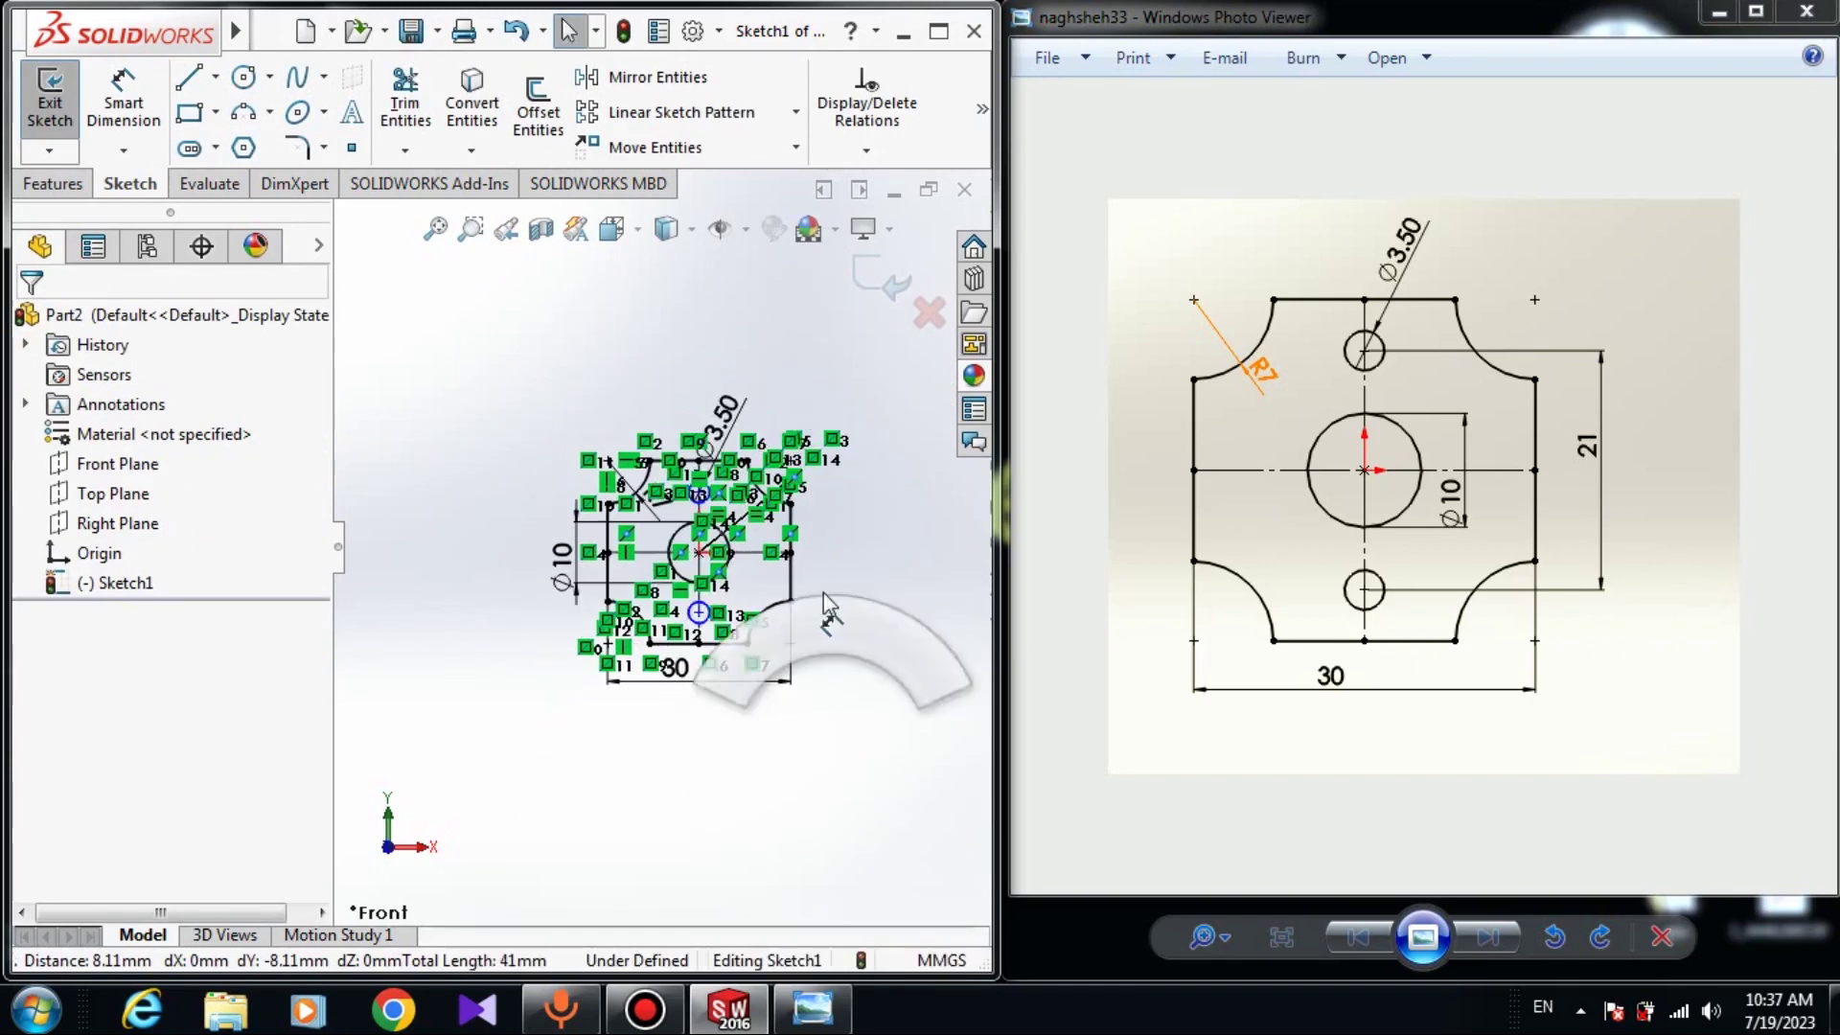
pyautogui.scroll(-4, 765, 619)
pyautogui.click(621, 618)
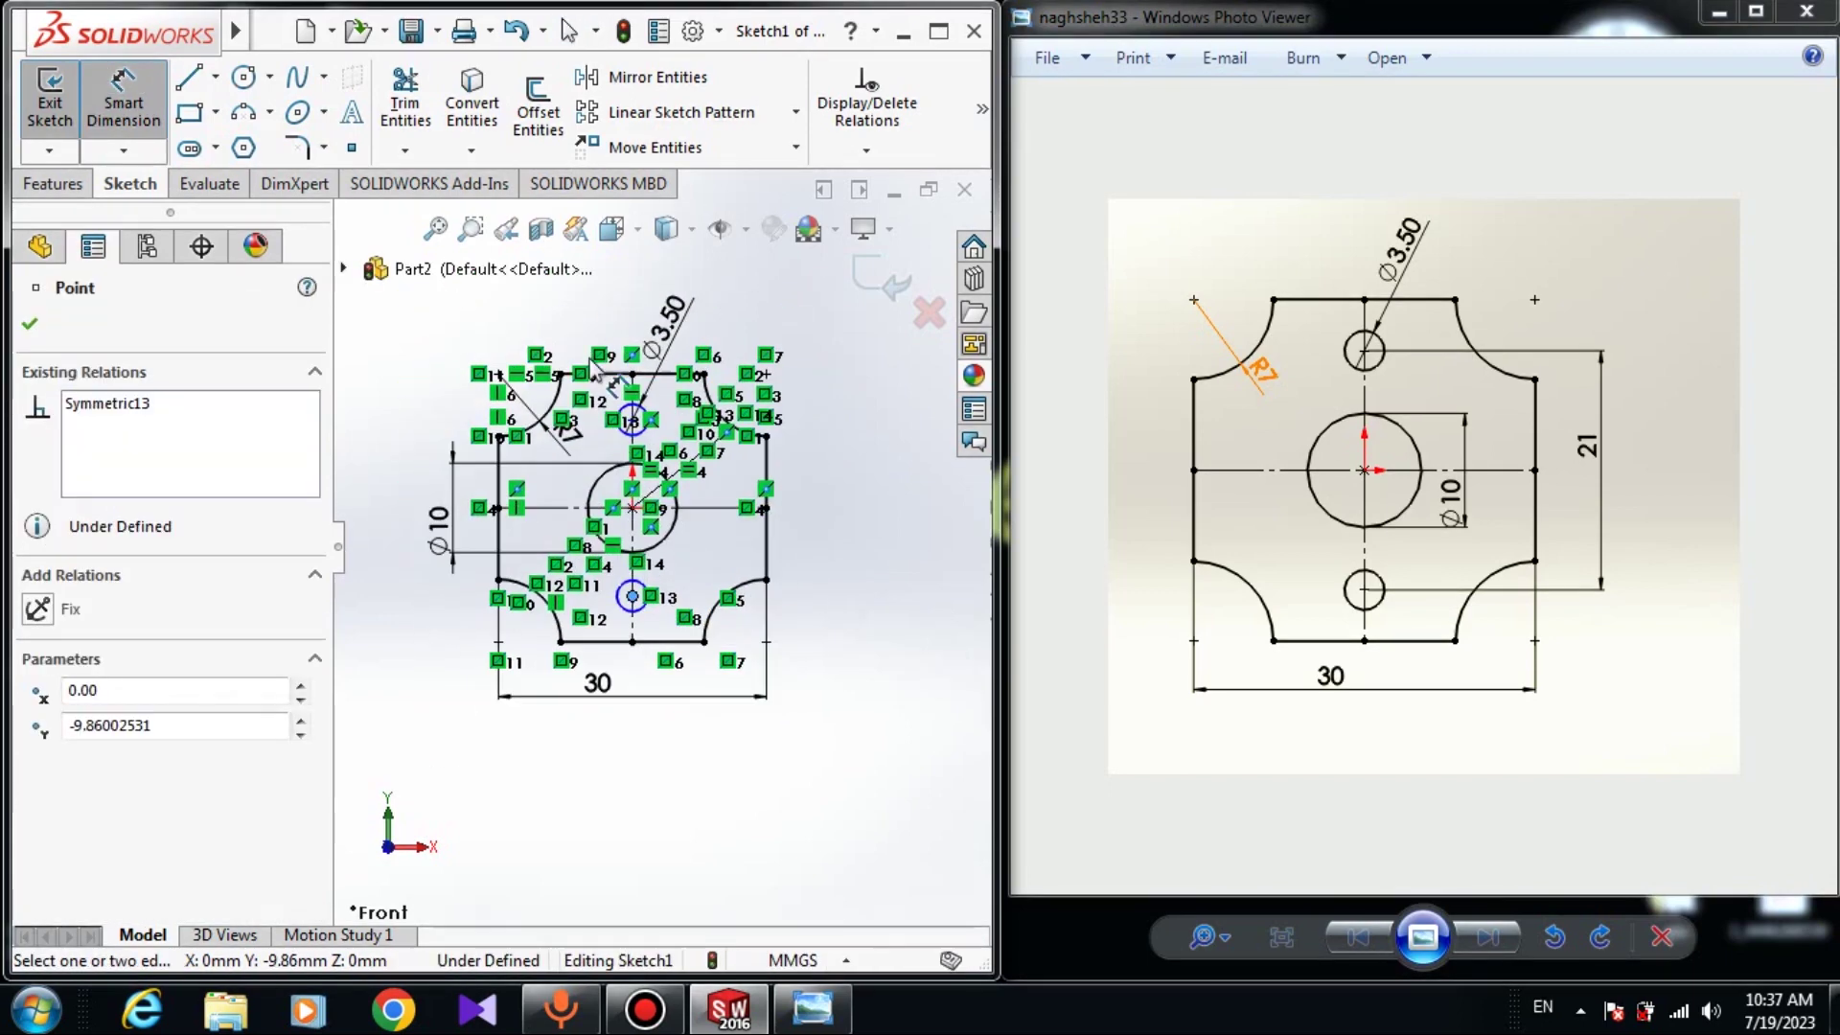
pyautogui.scroll(-2, 651, 450)
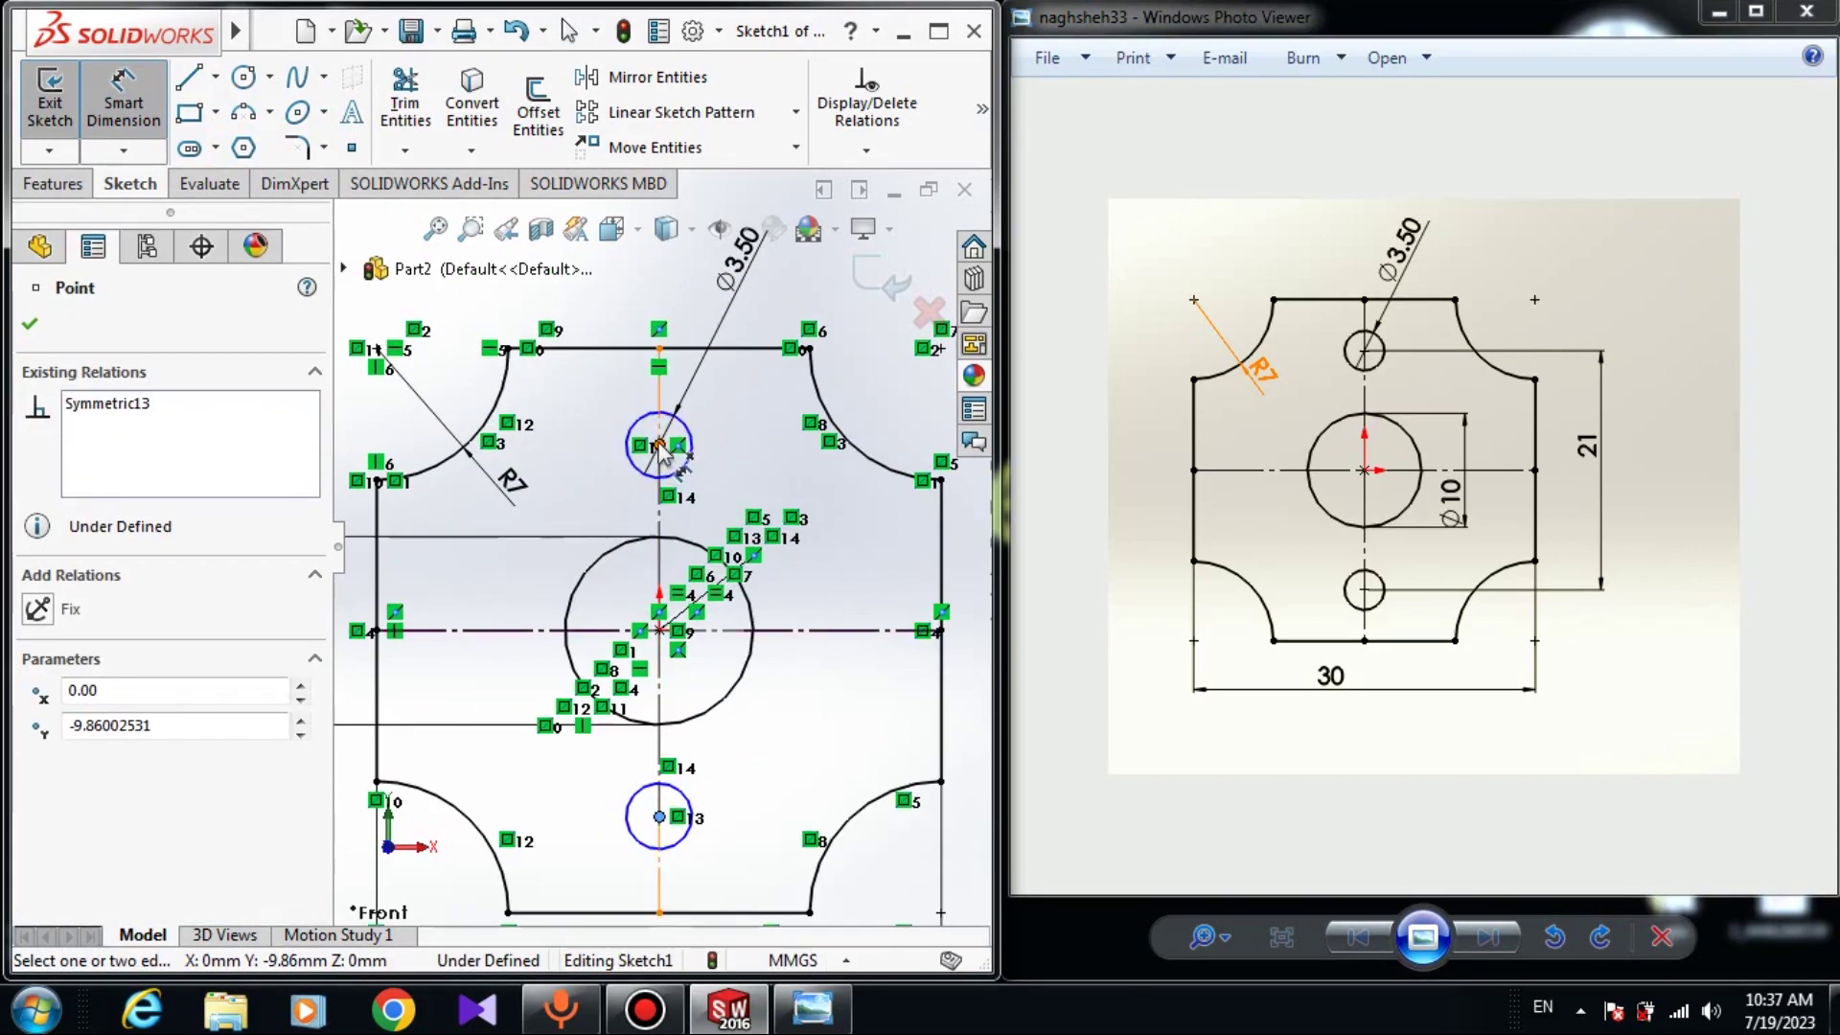
pyautogui.click(660, 447)
pyautogui.scroll(3, 659, 546)
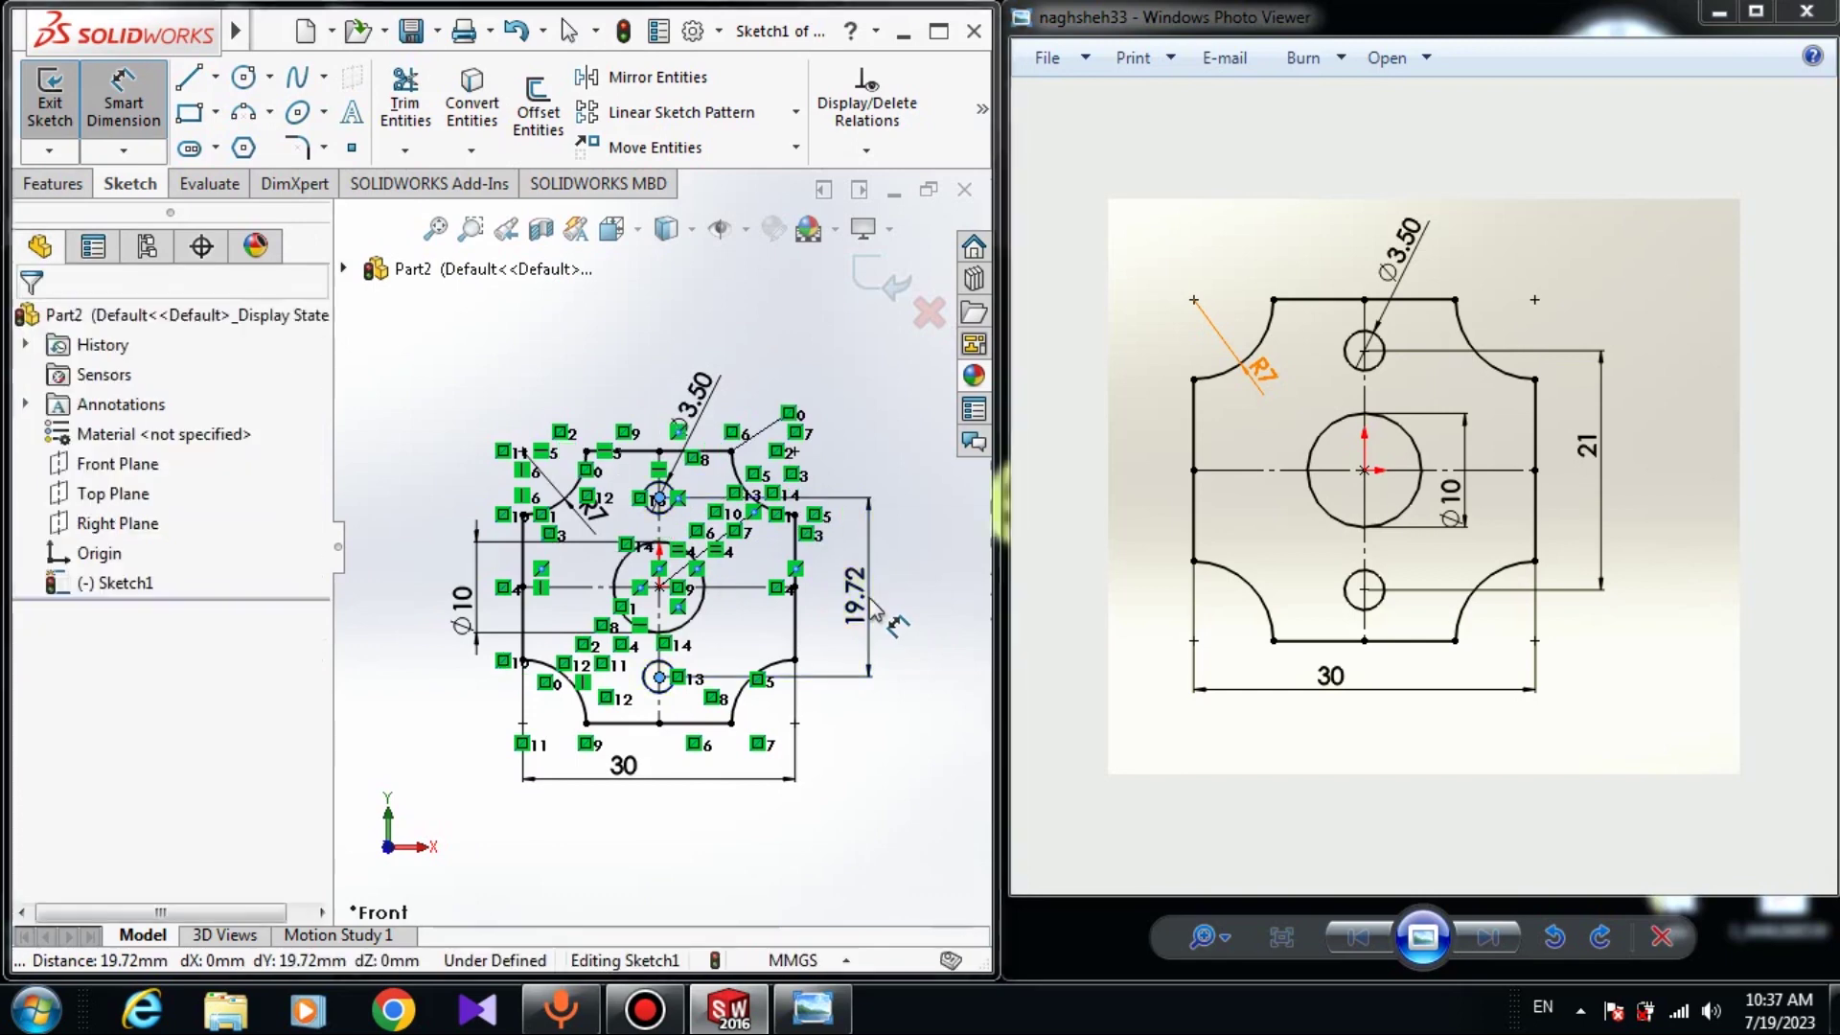
pyautogui.click(872, 608)
pyautogui.write('21')
pyautogui.press('Return')
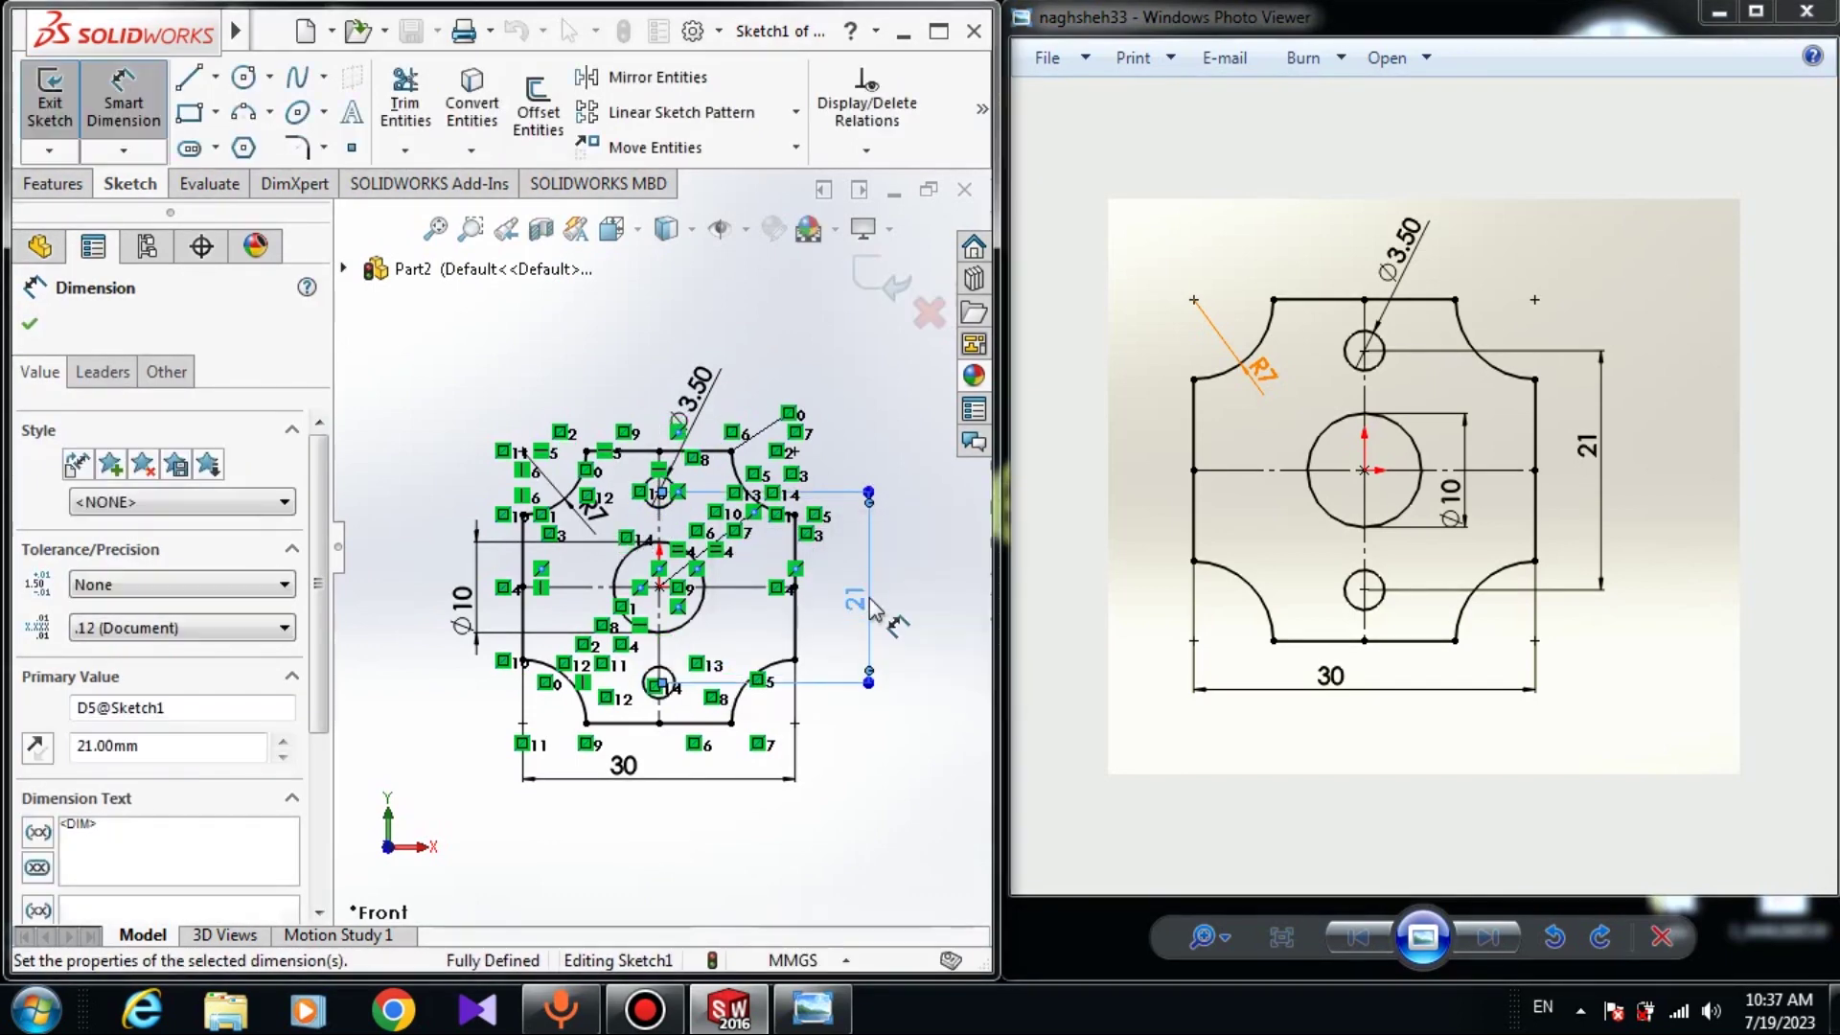
pyautogui.press('Escape')
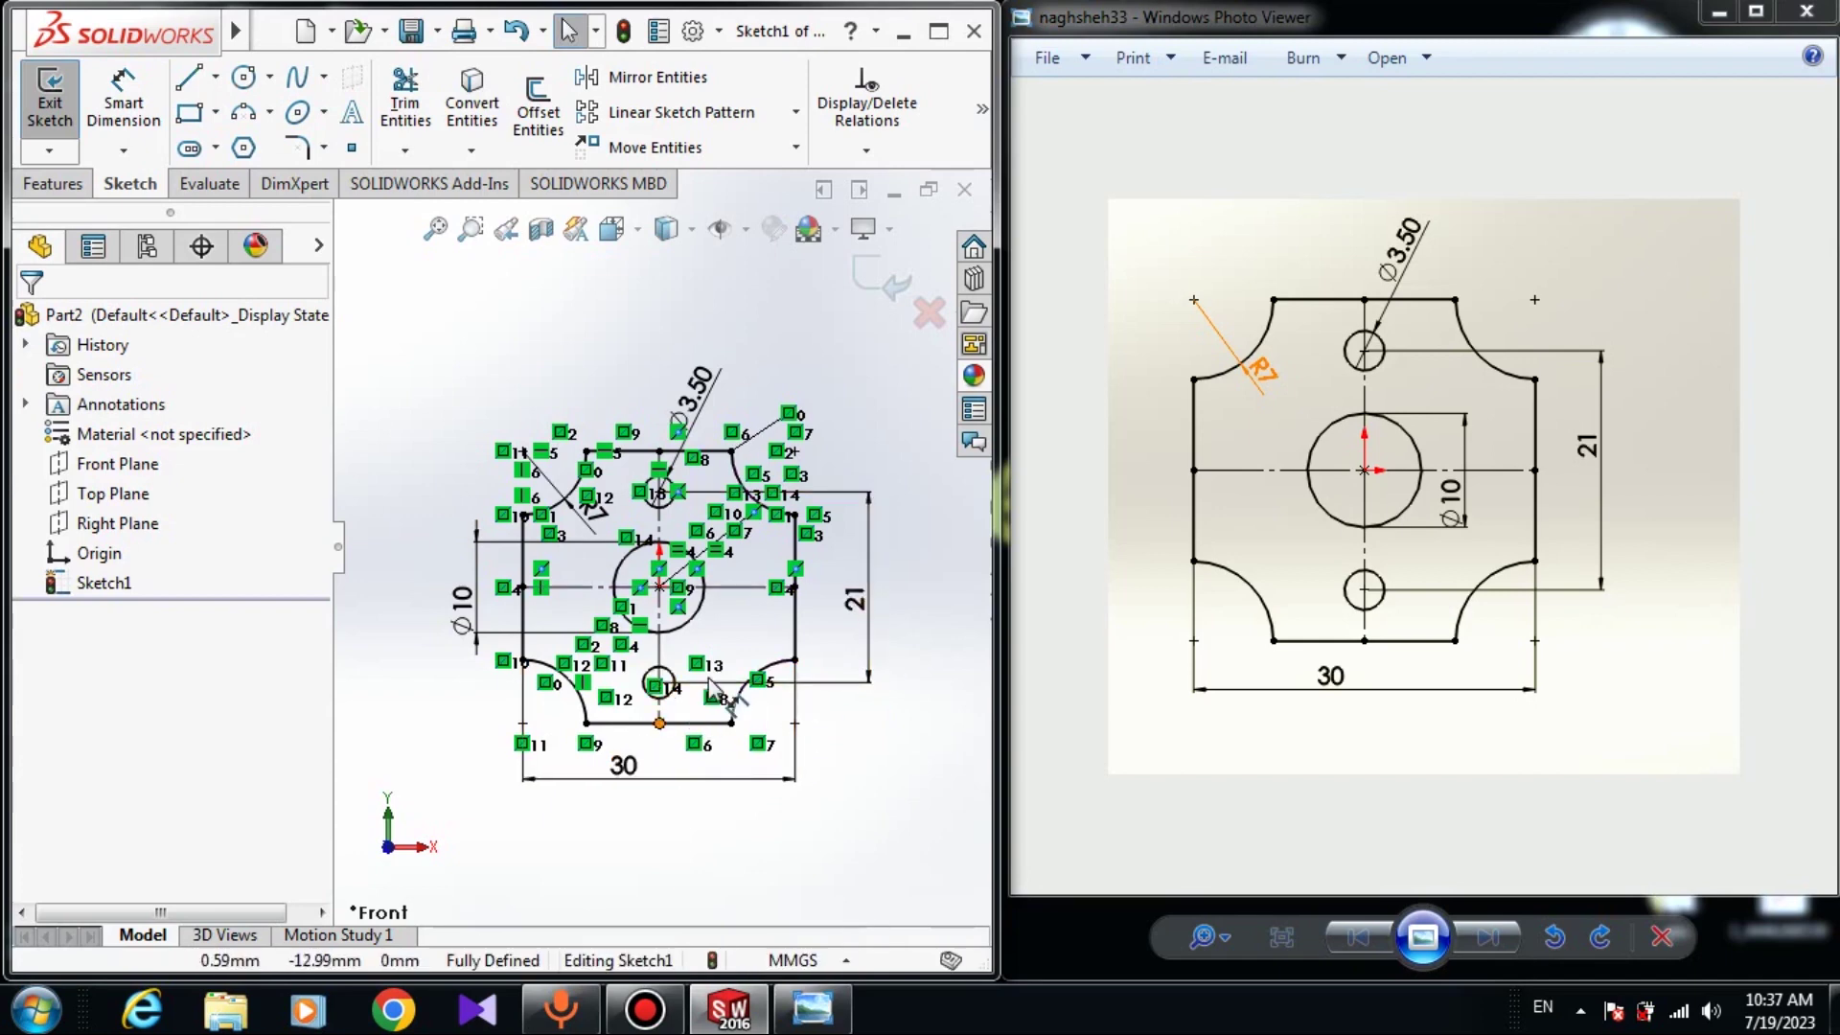
# Inspect the sketch relation markers across the dimensioned profile and around its center.
pyautogui.scroll(1, 797, 441)
pyautogui.scroll(-4, 797, 441)
pyautogui.scroll(4, 577, 713)
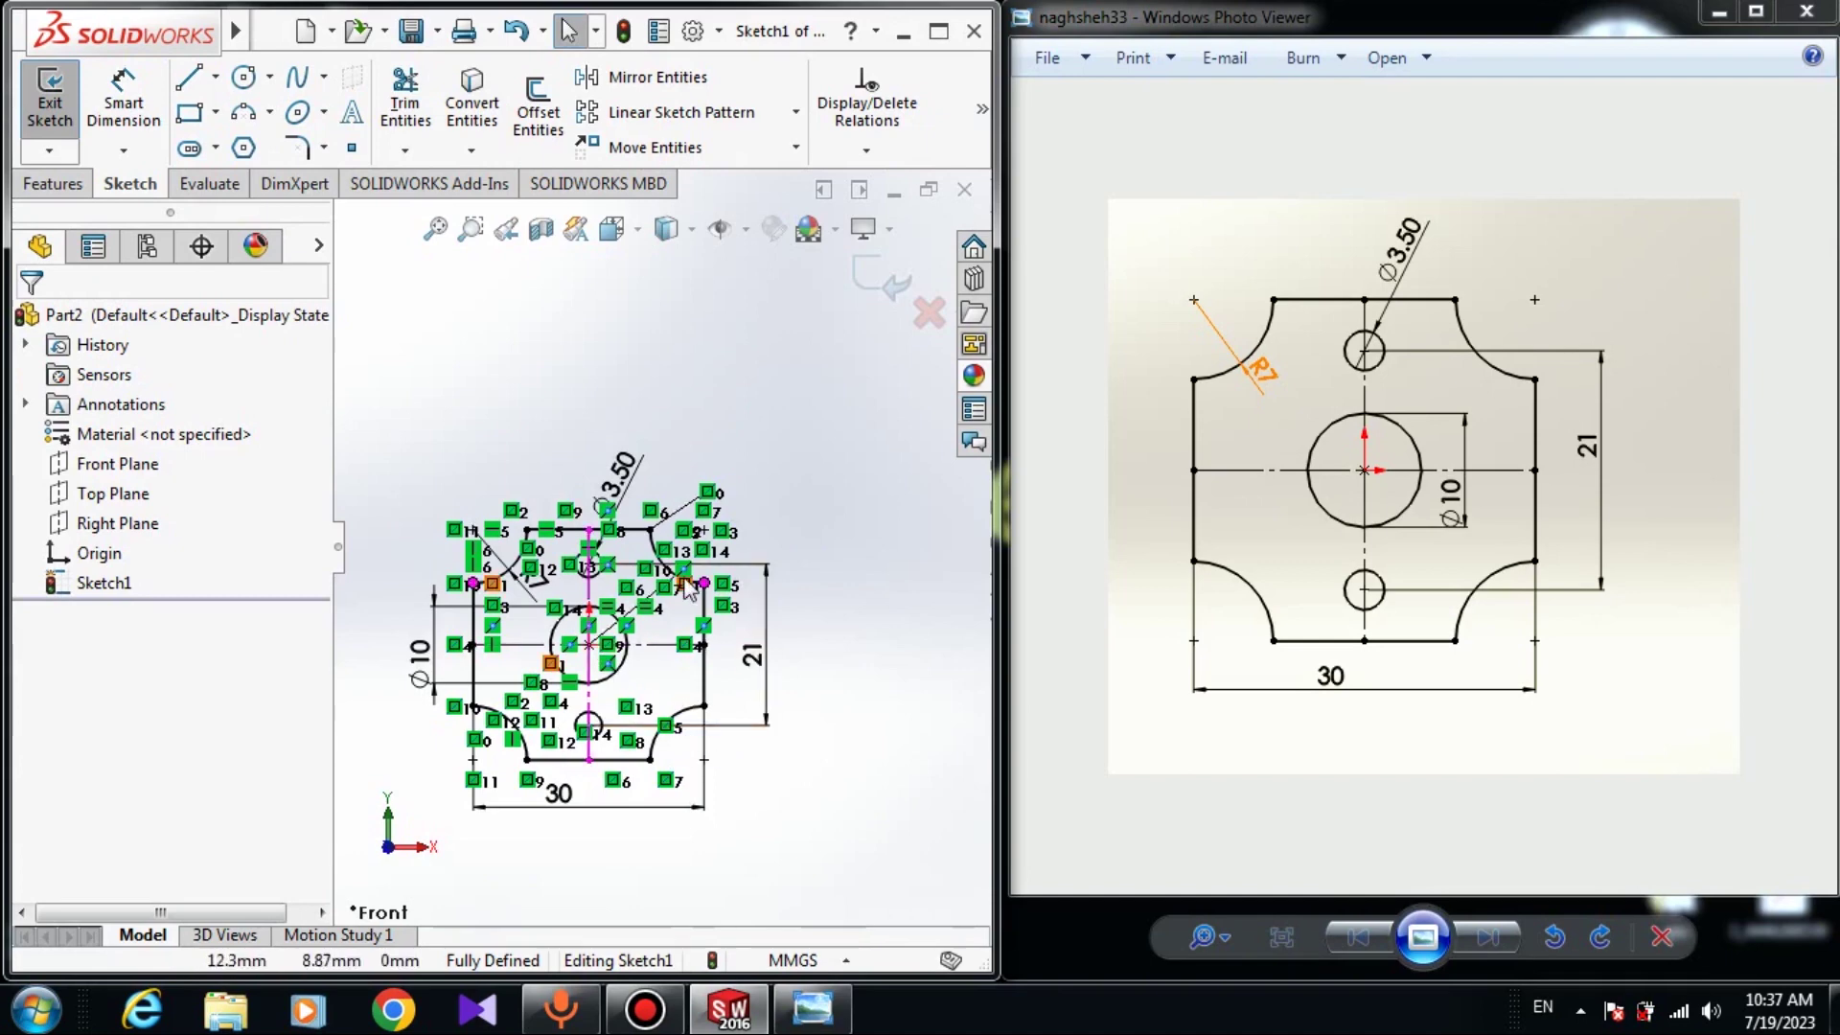
pyautogui.scroll(-3, 690, 619)
pyautogui.scroll(5, 661, 546)
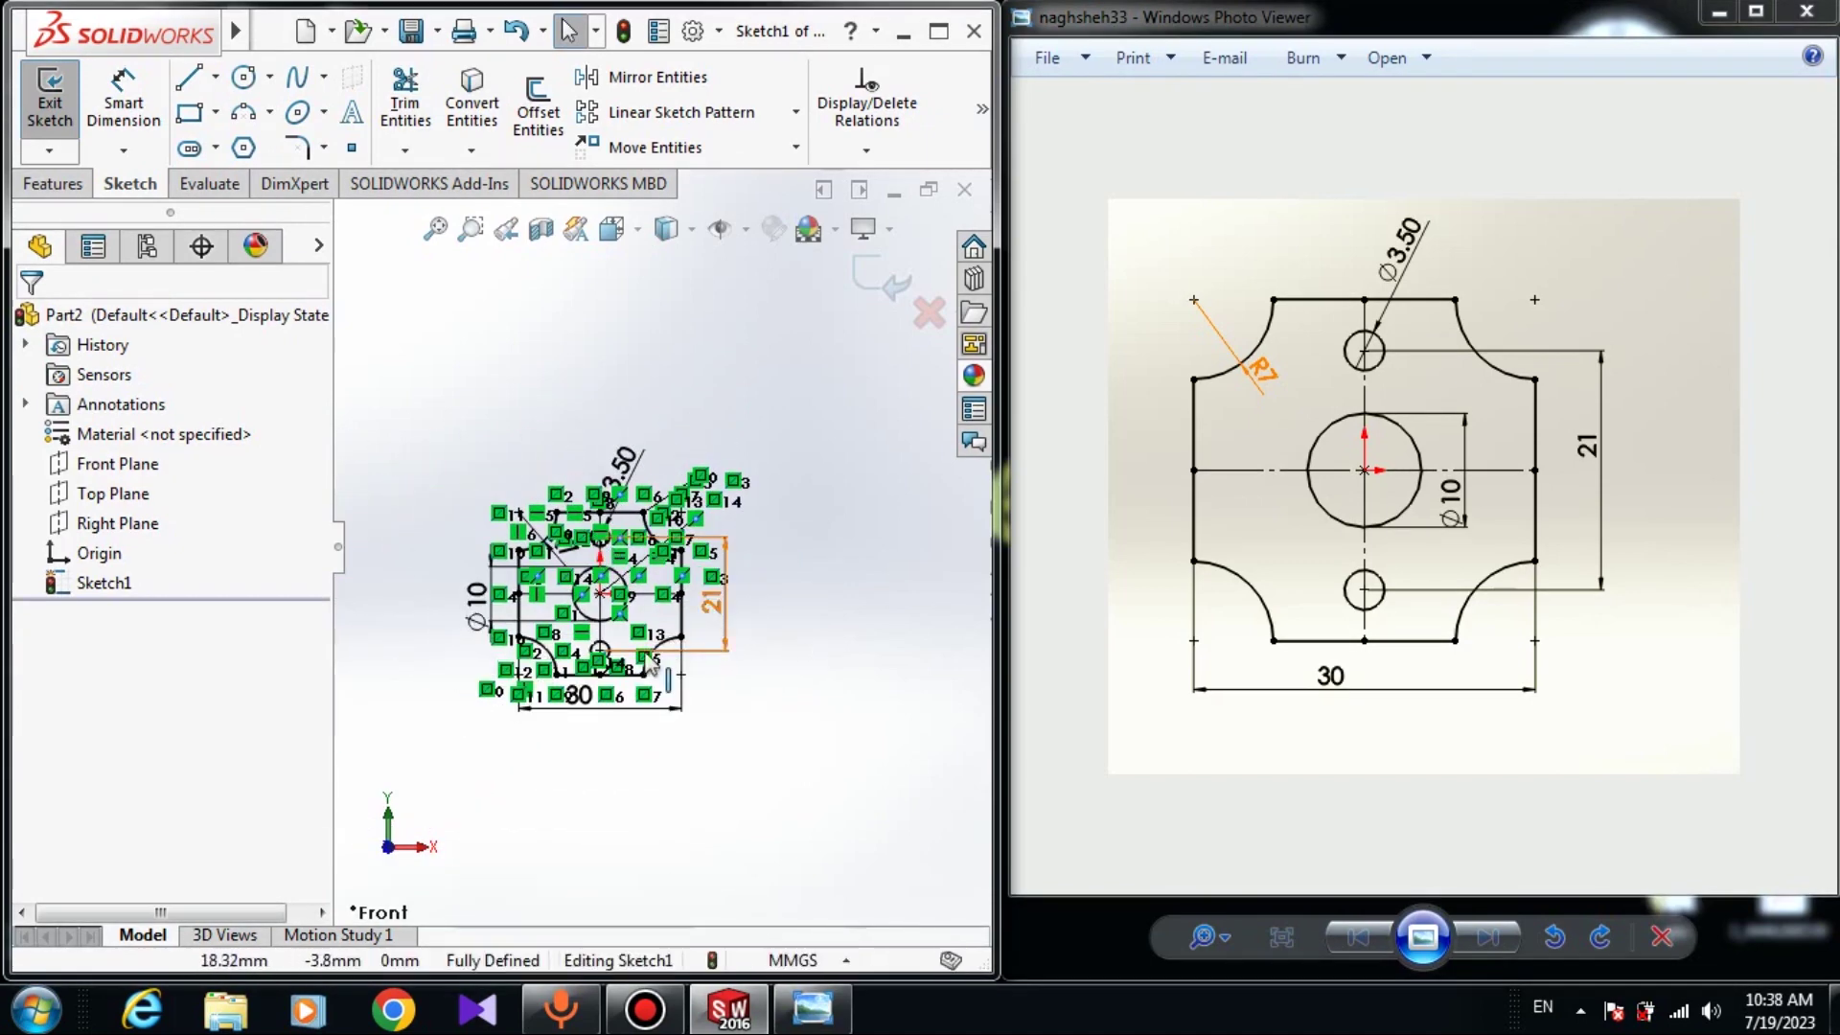
pyautogui.scroll(-5, 639, 634)
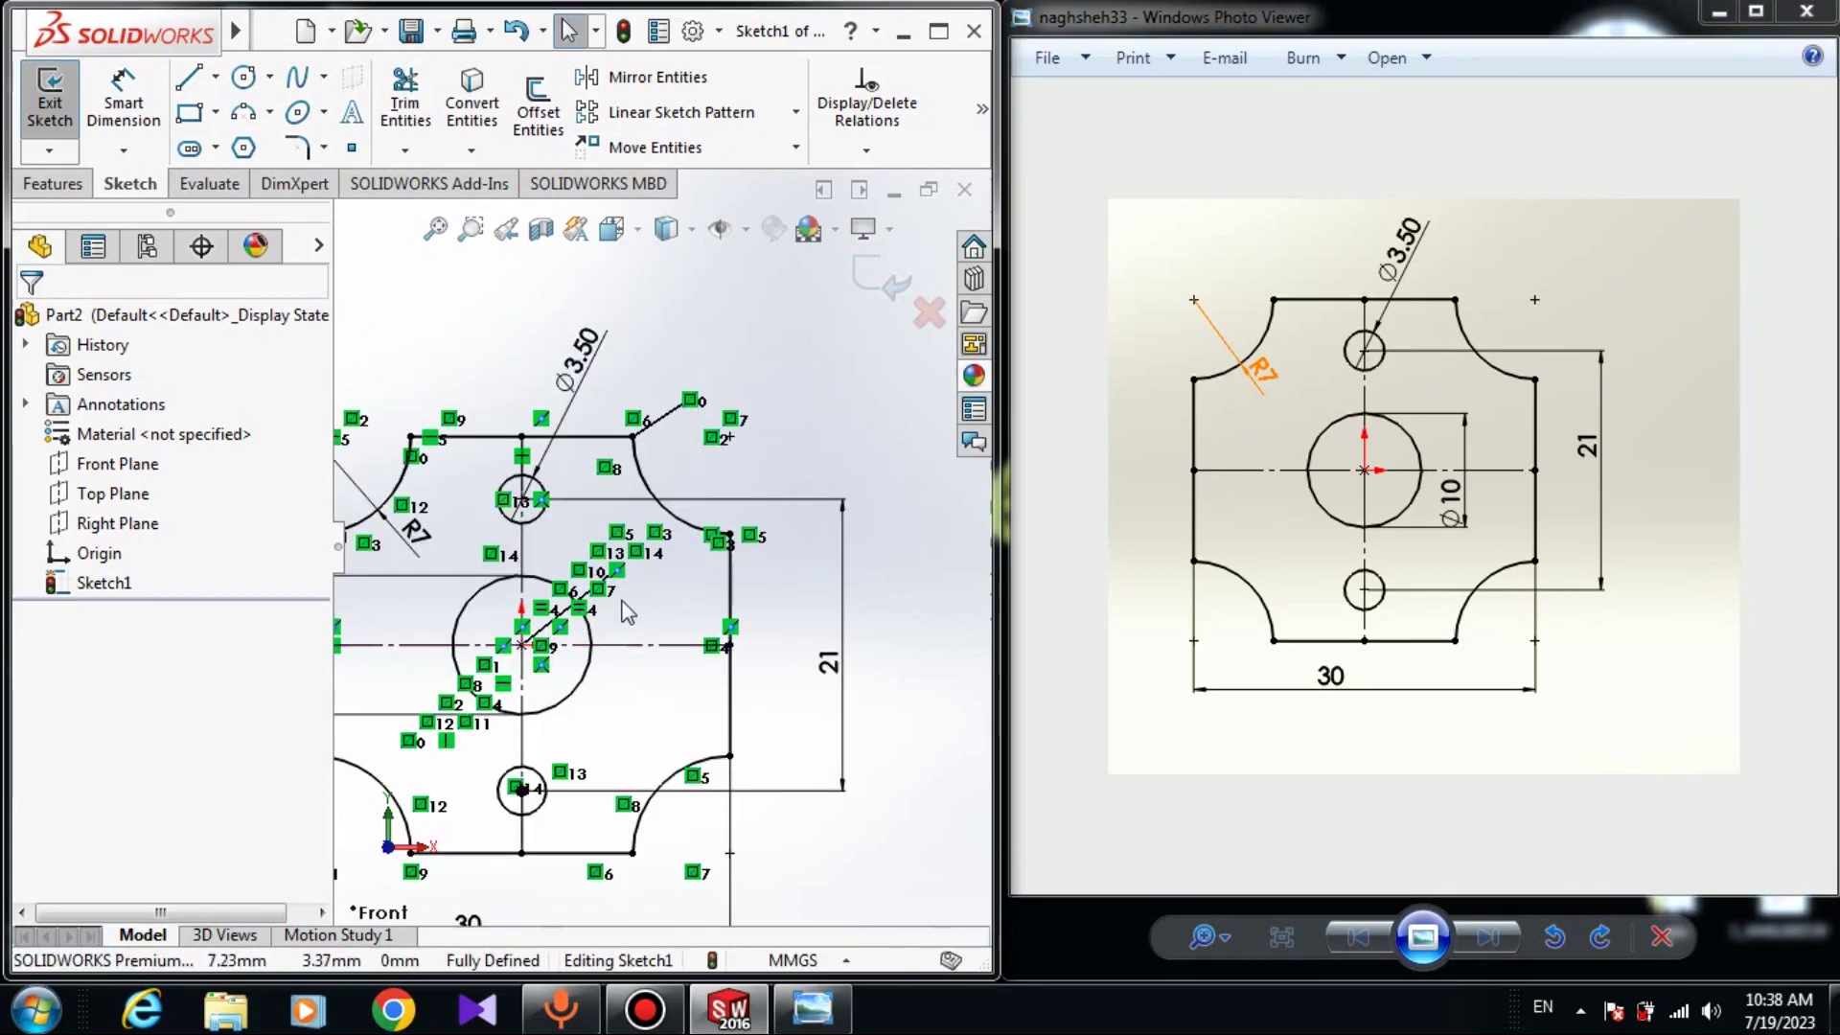
pyautogui.scroll(5, 619, 606)
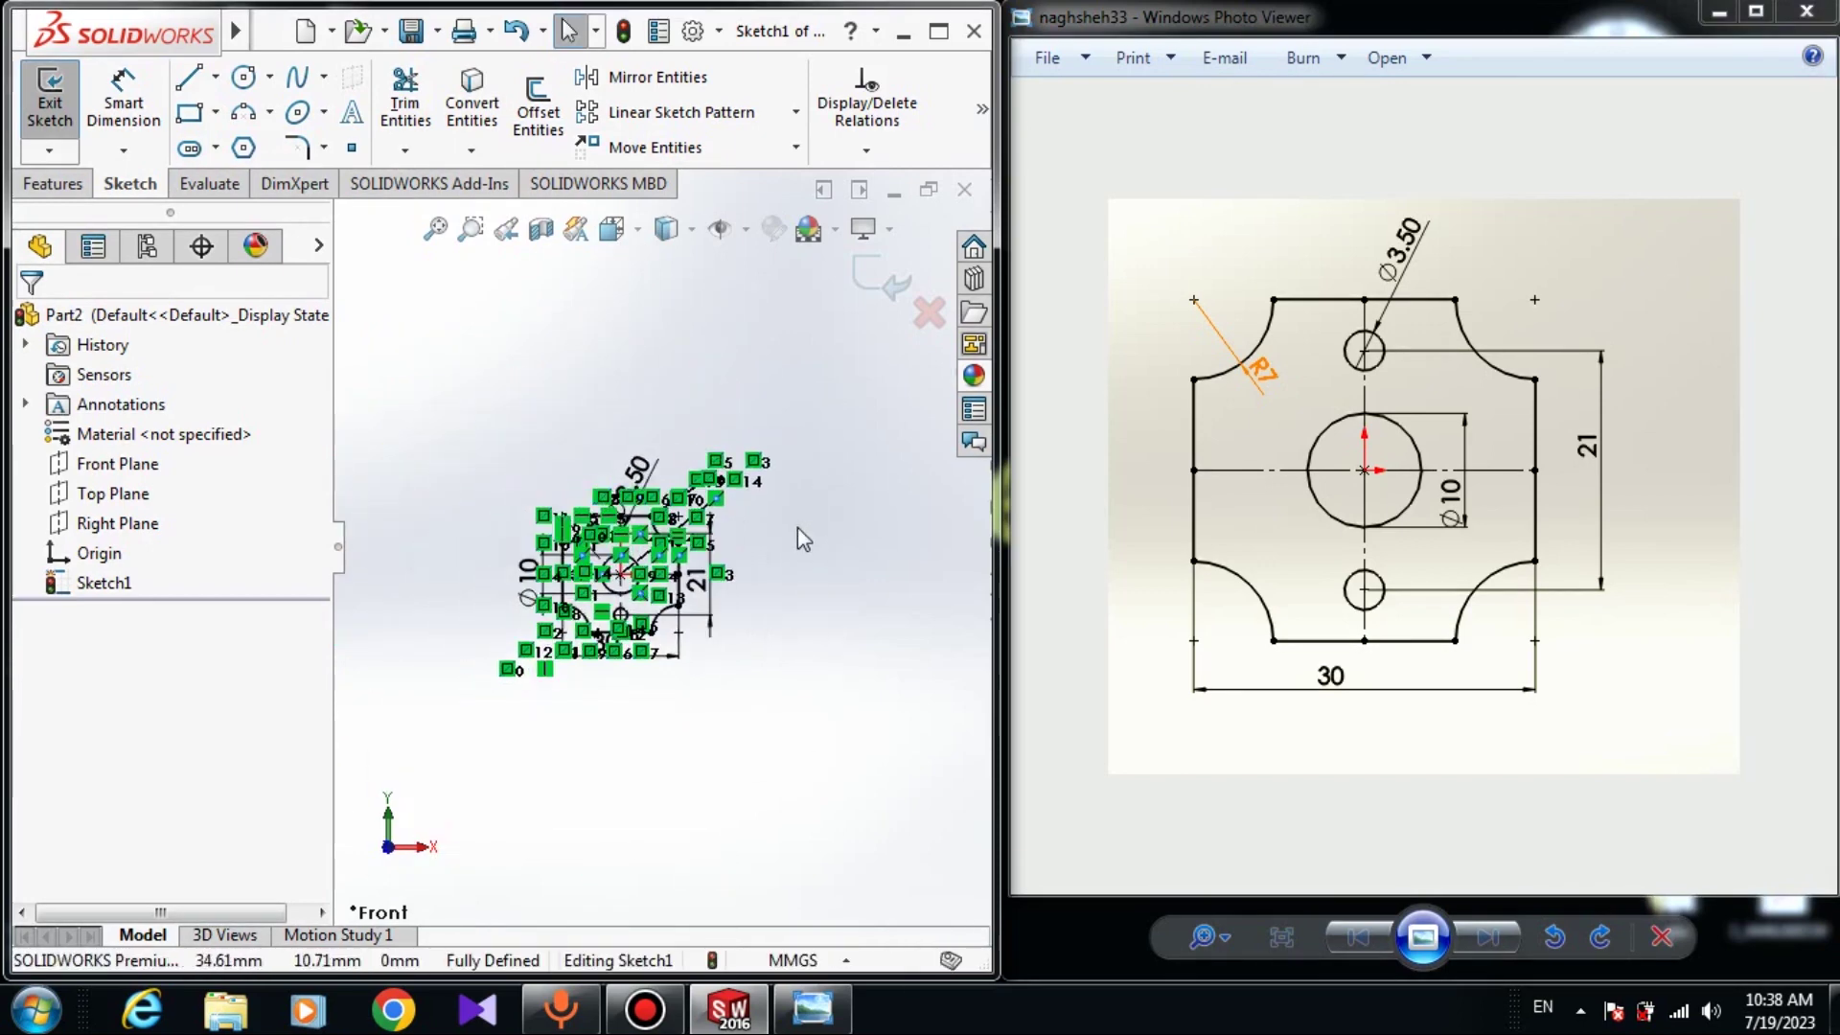
pyautogui.scroll(-8, 665, 558)
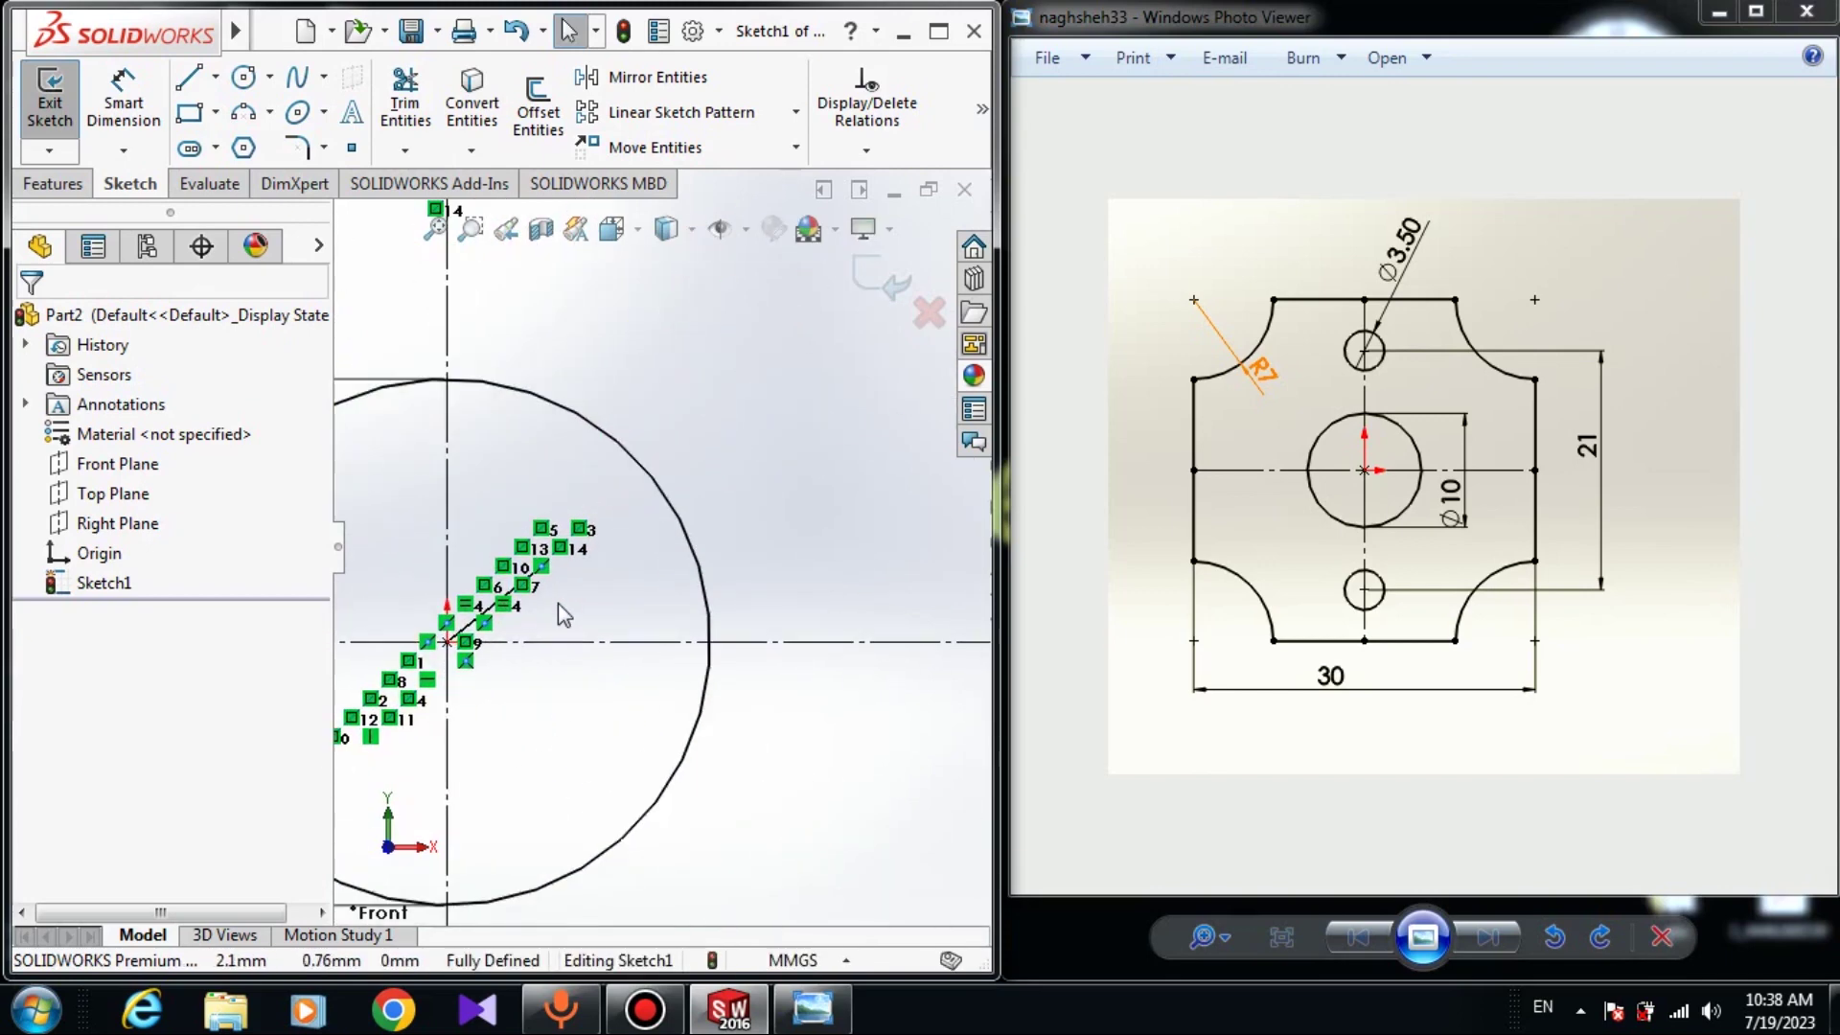
pyautogui.scroll(4, 703, 532)
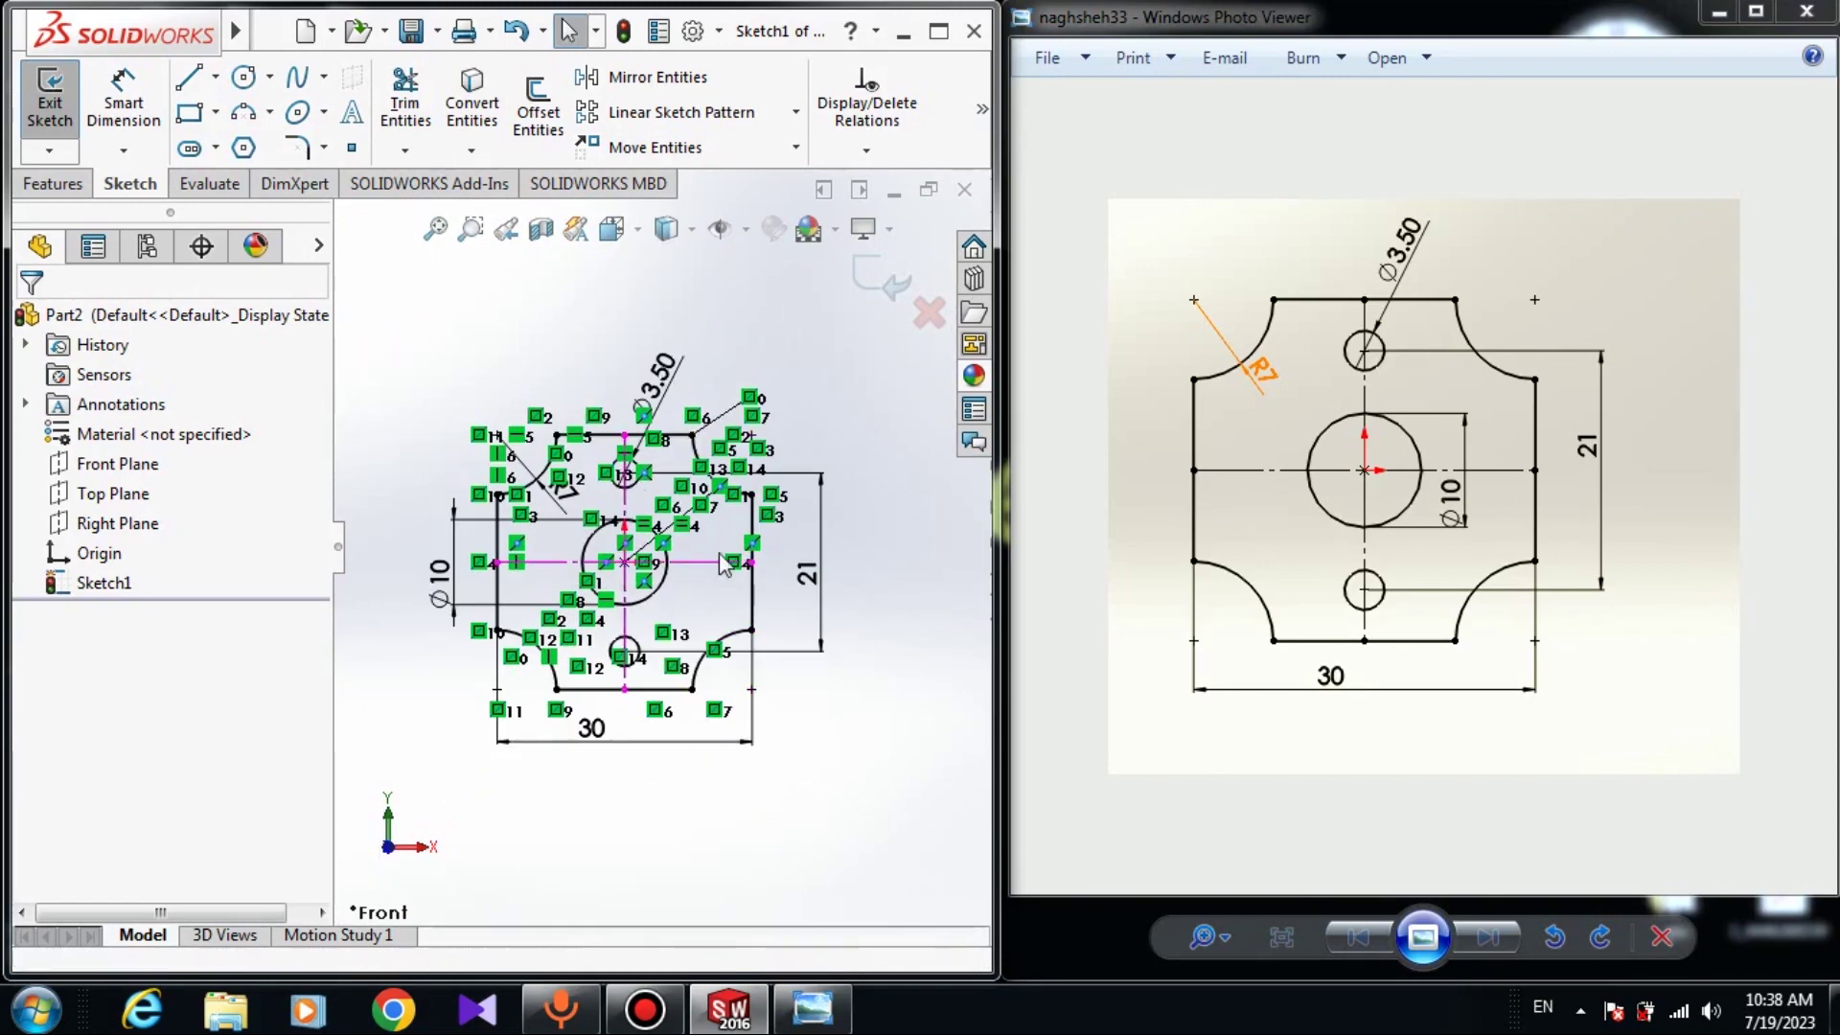
# Hide the sketch relation markers and minimize the reference drawing window.
pyautogui.click(743, 228)
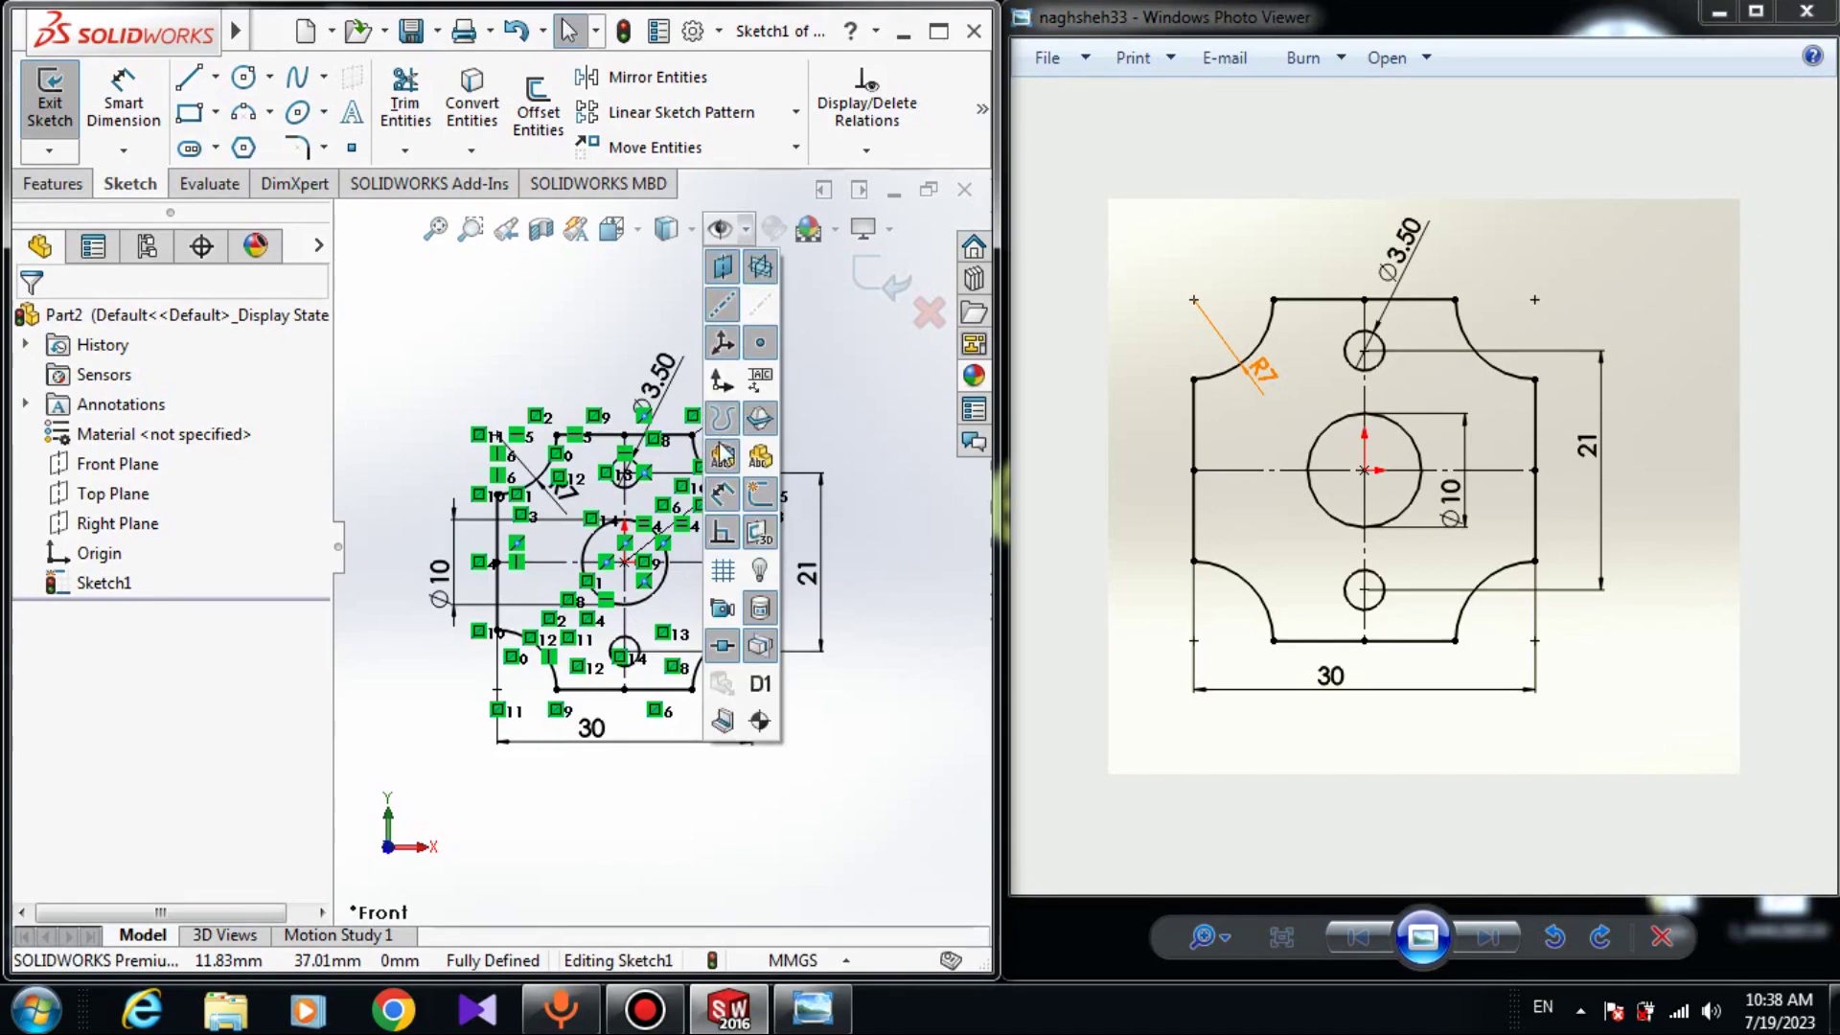
pyautogui.click(733, 550)
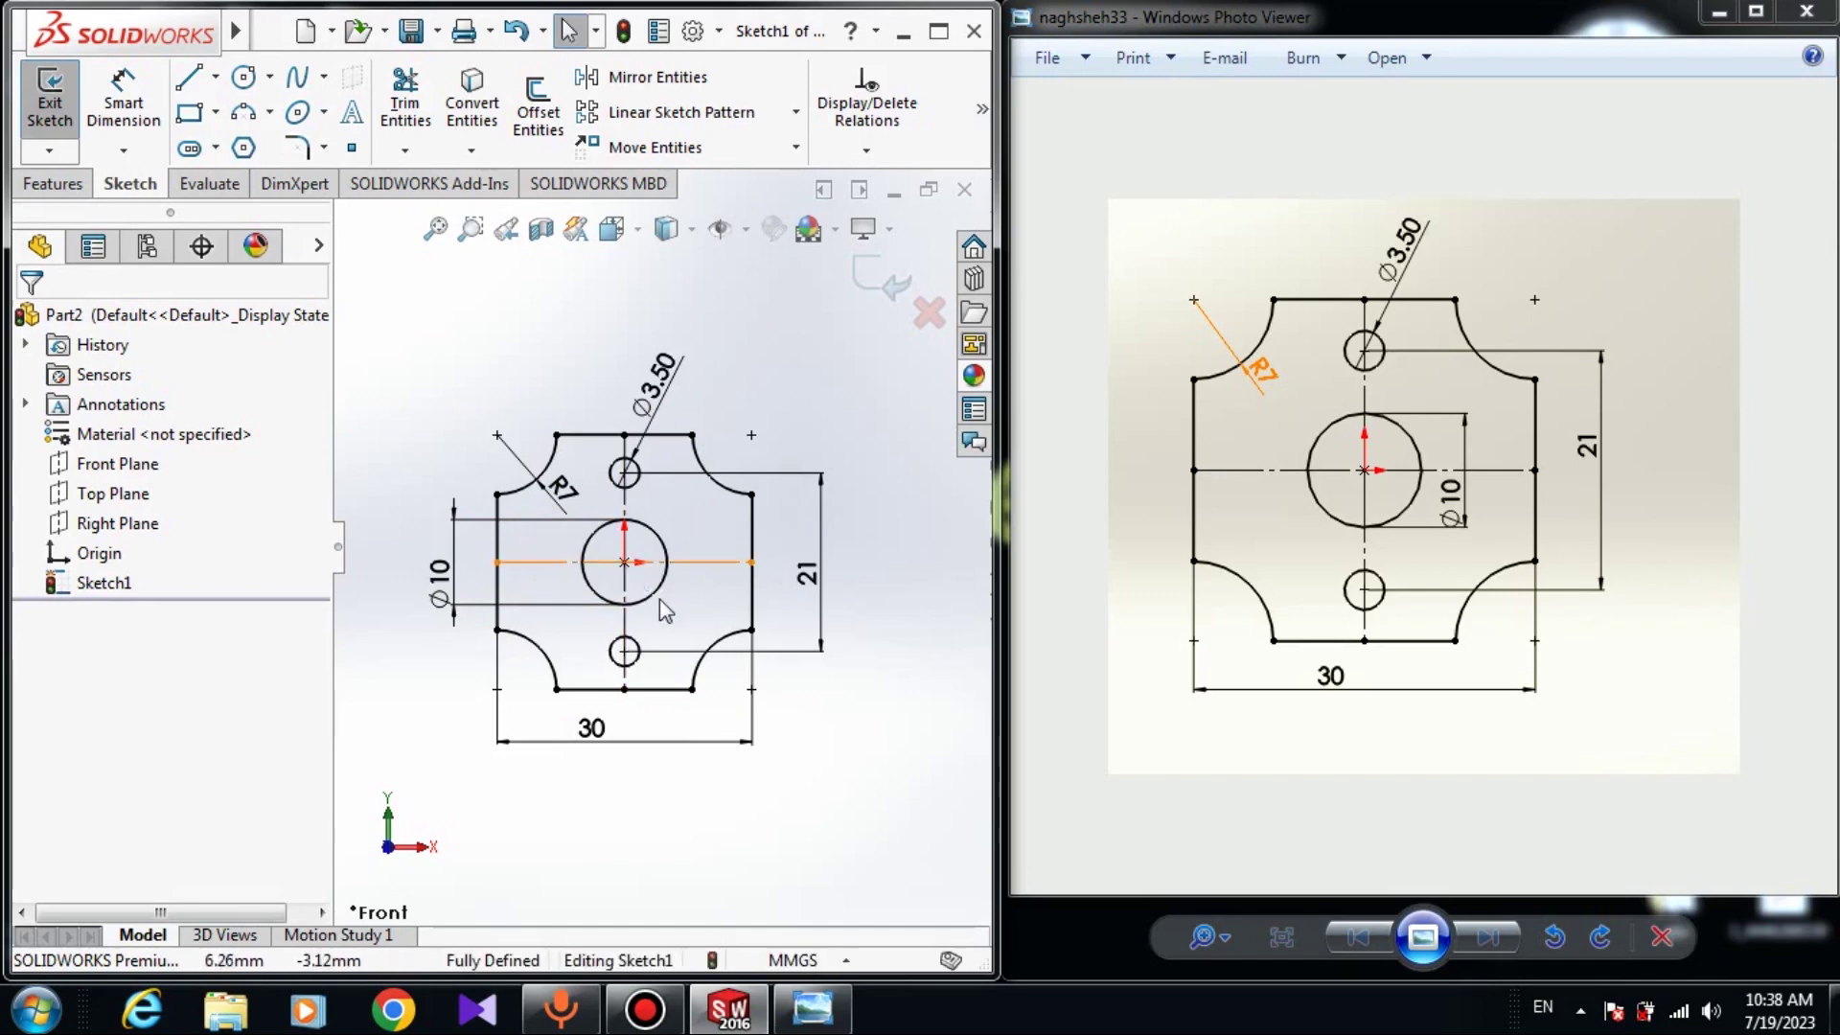
pyautogui.click(825, 563)
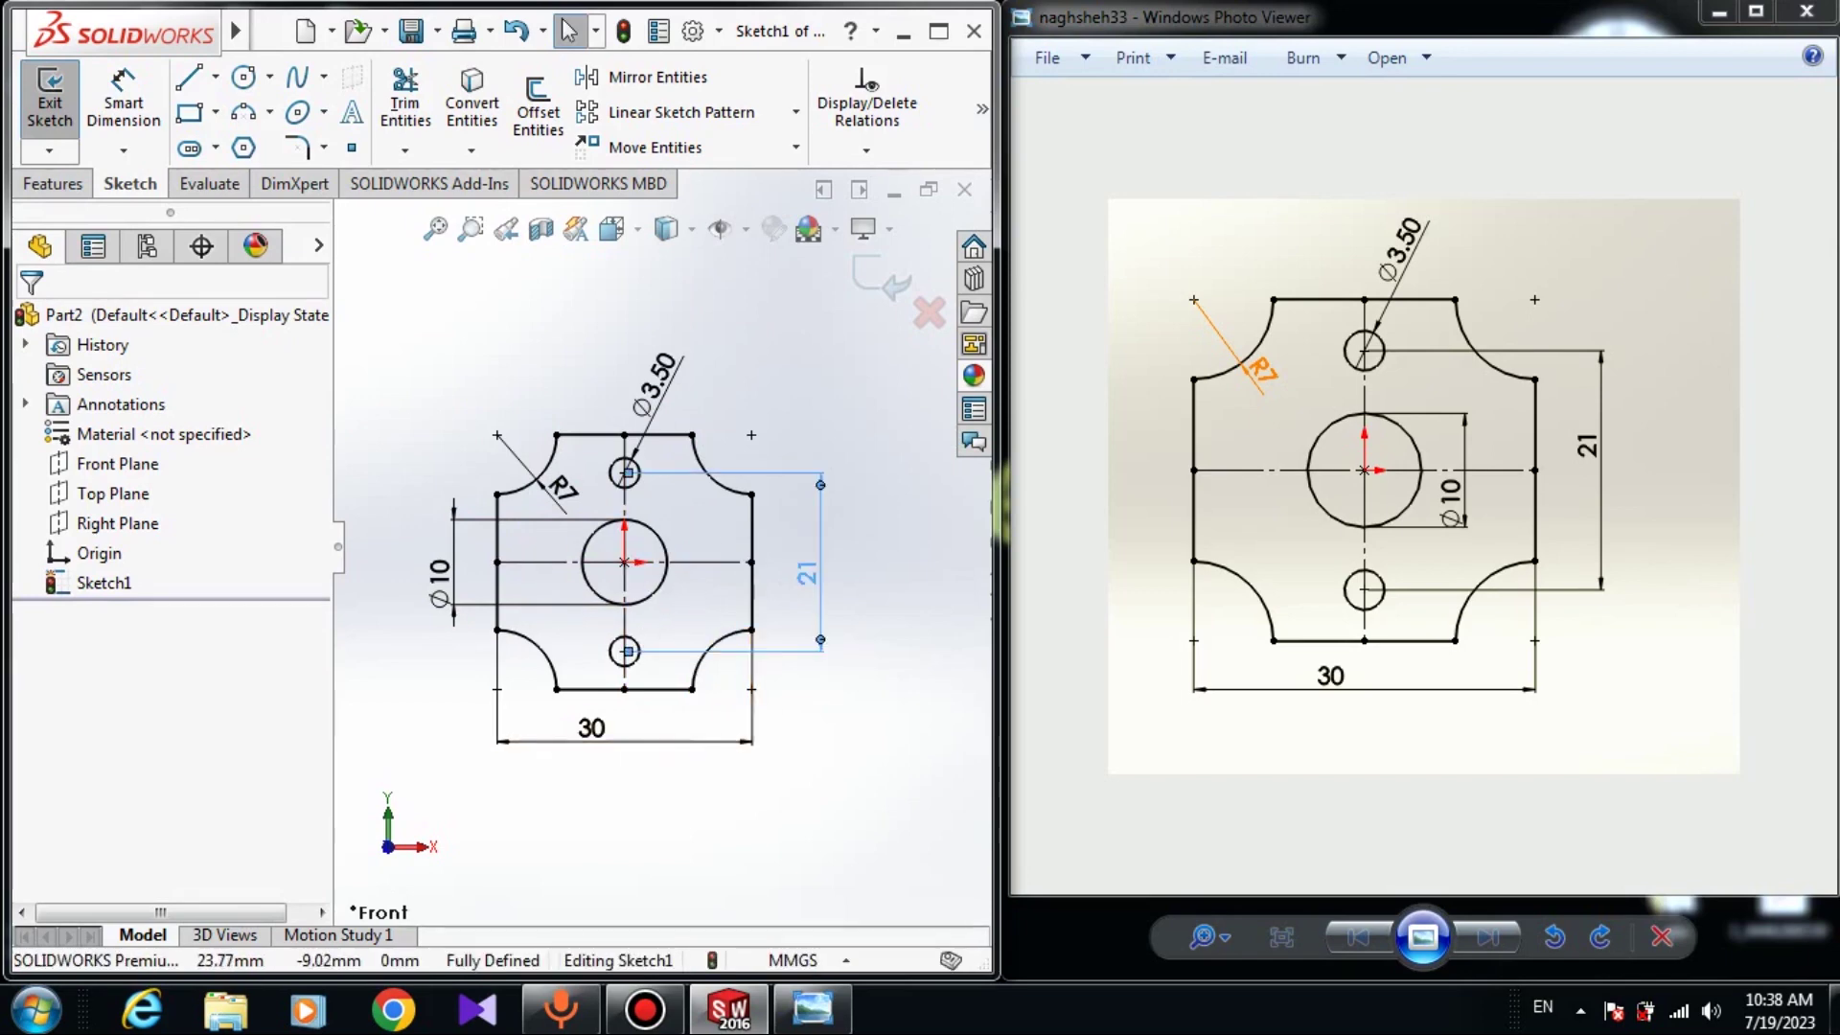
pyautogui.click(854, 730)
pyautogui.click(1715, 13)
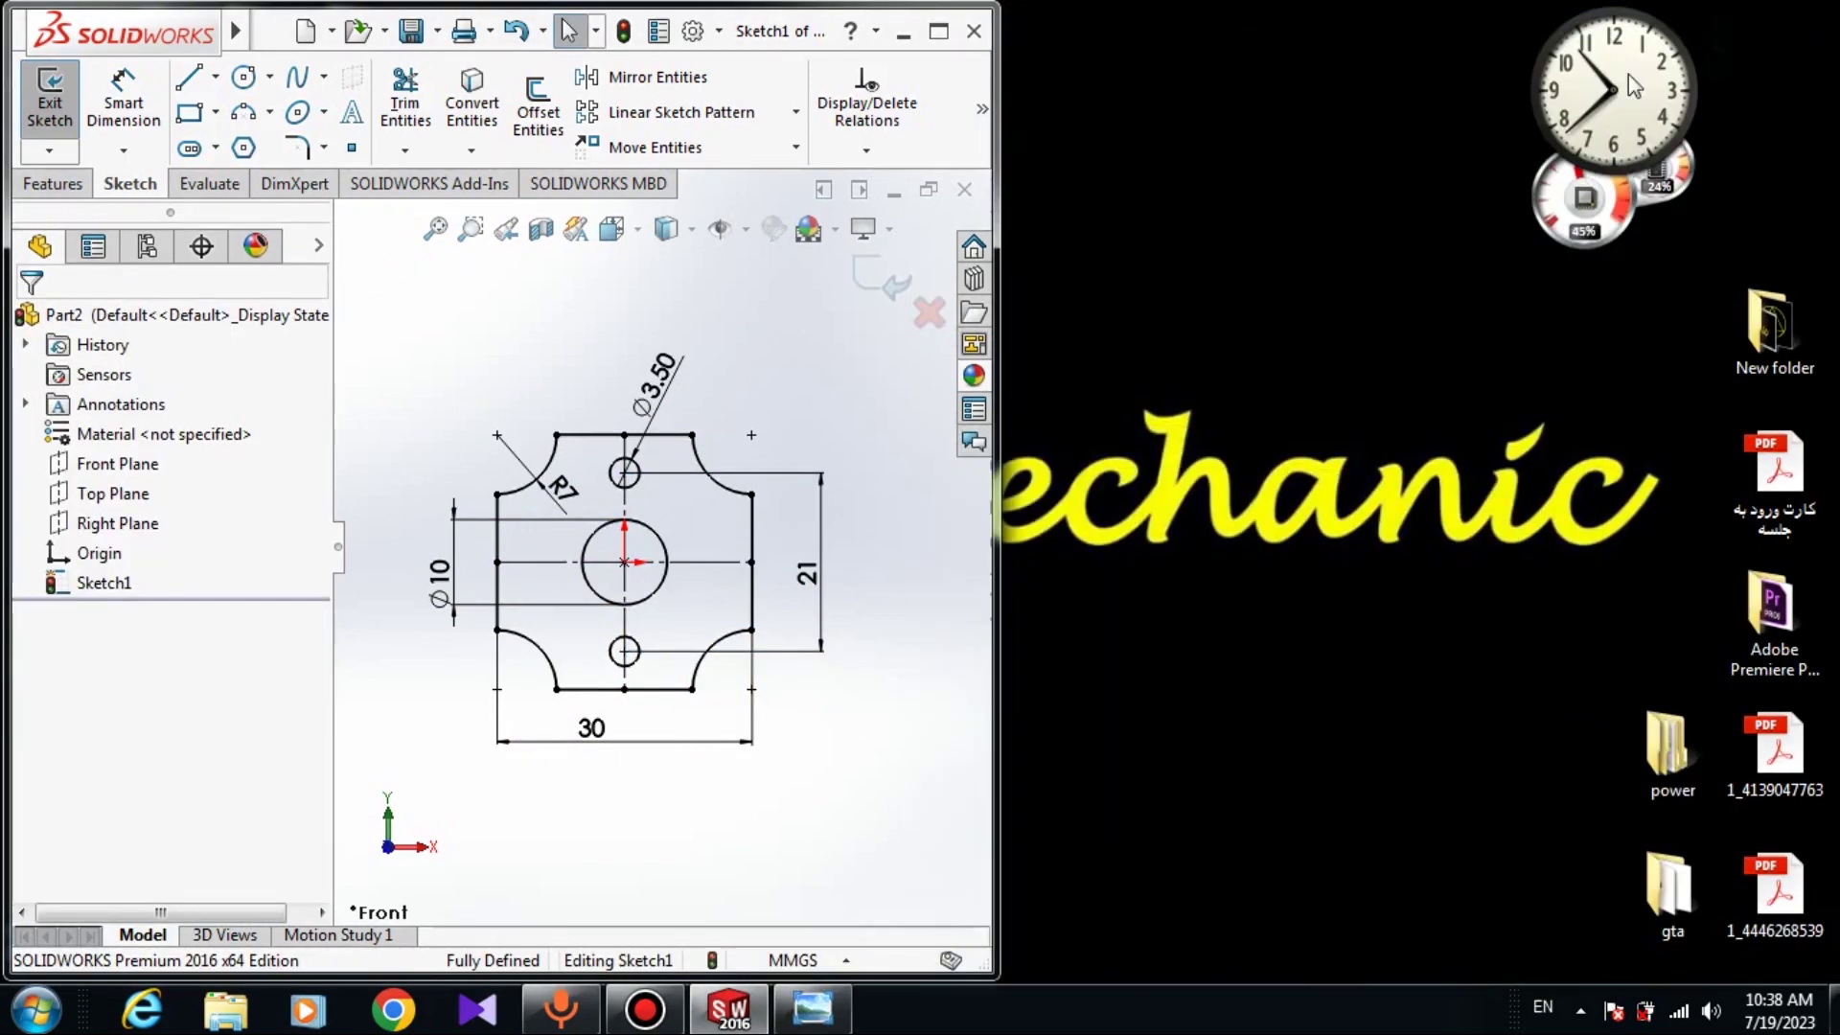